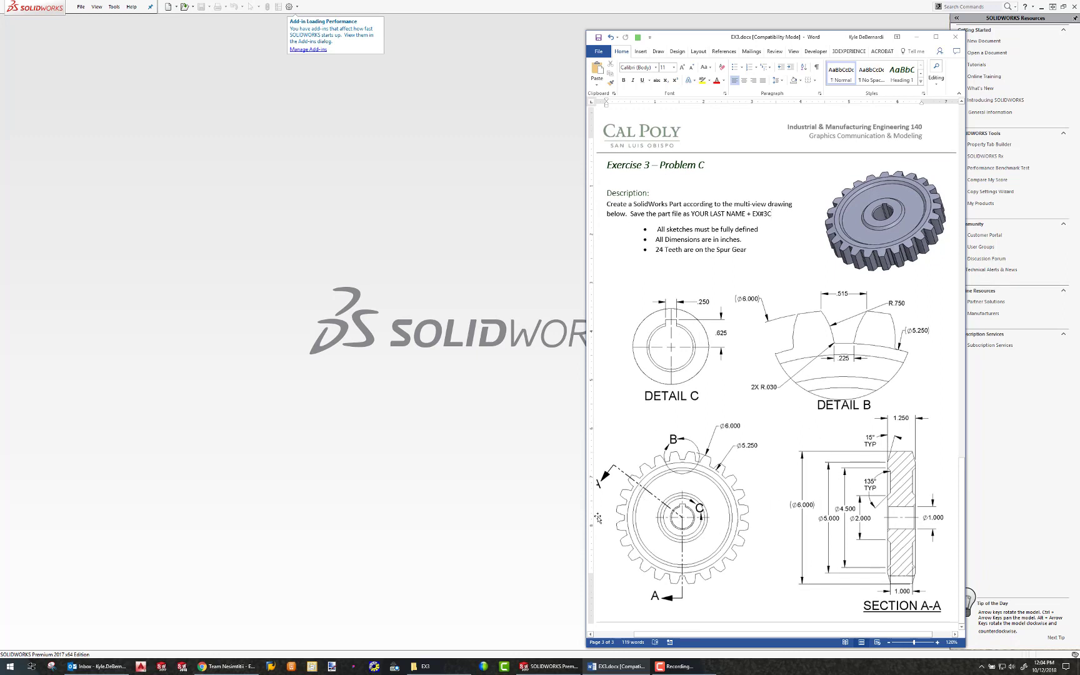
# Step: Review the Exercise 3 – Problem C gear drawing and its requirements in Word, and move the document off the modeling window
pyautogui.moveTo(587, 513); pyautogui.dragTo(545, 510)
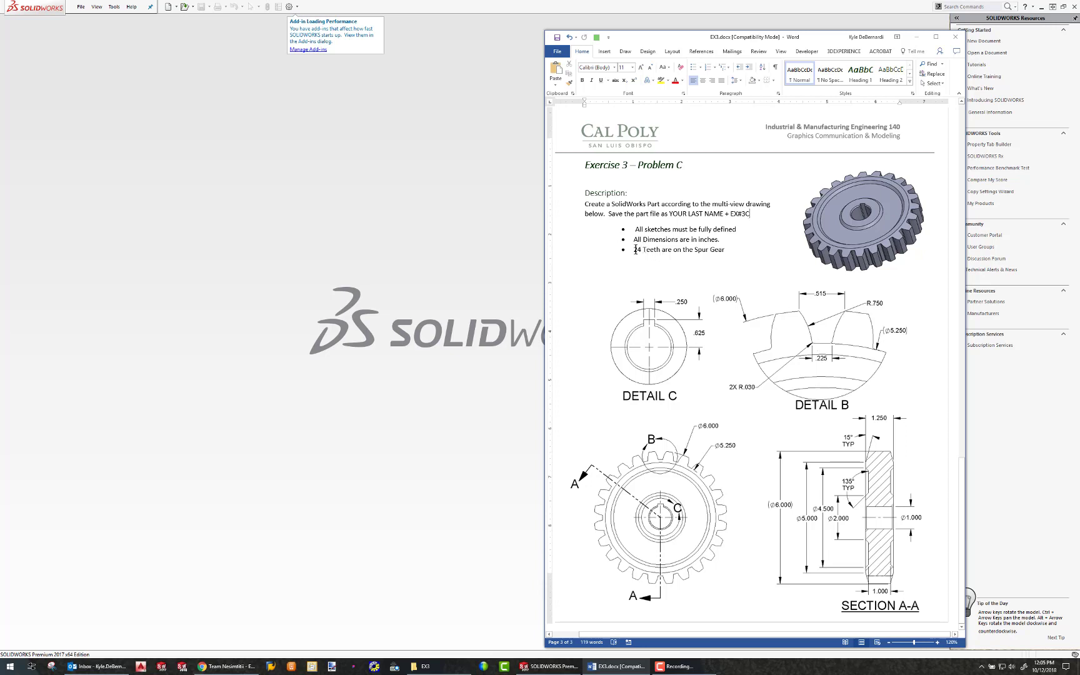
pyautogui.moveTo(636, 250); pyautogui.dragTo(661, 250)
pyautogui.click(710, 271)
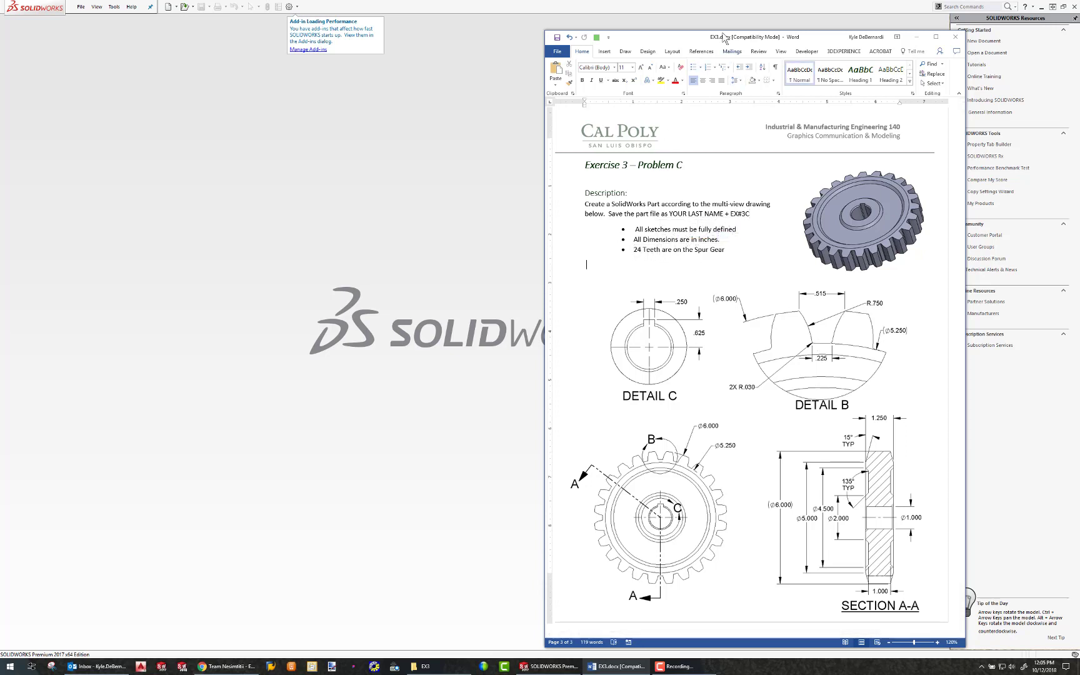
pyautogui.click(714, 51)
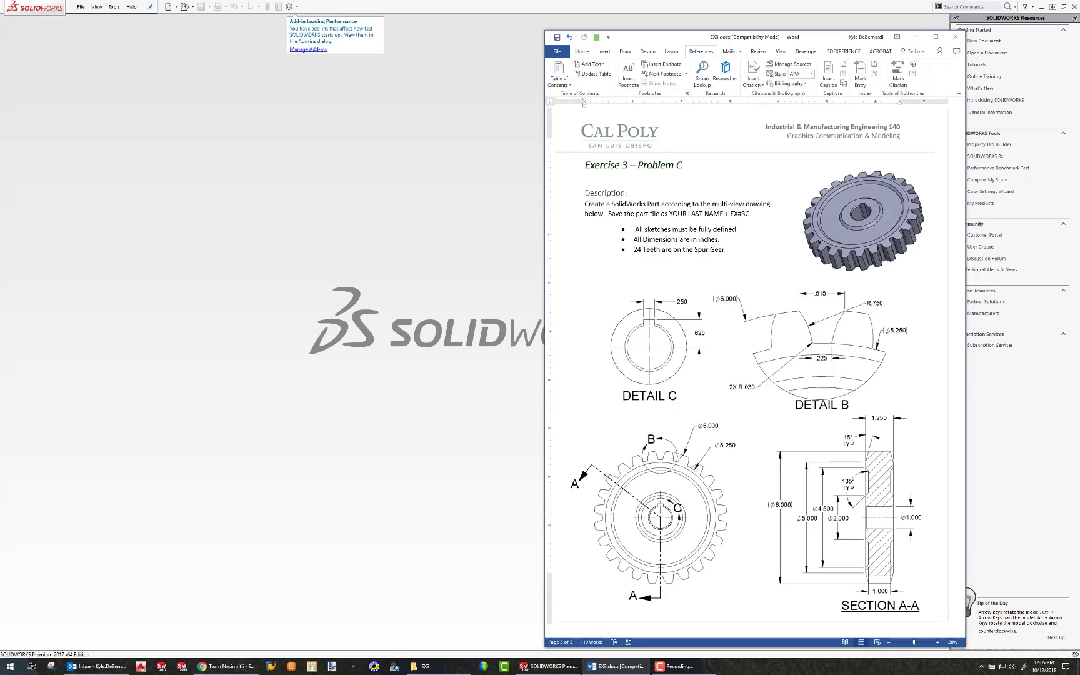
pyautogui.moveTo(814, 35); pyautogui.dragTo(1079, 62)
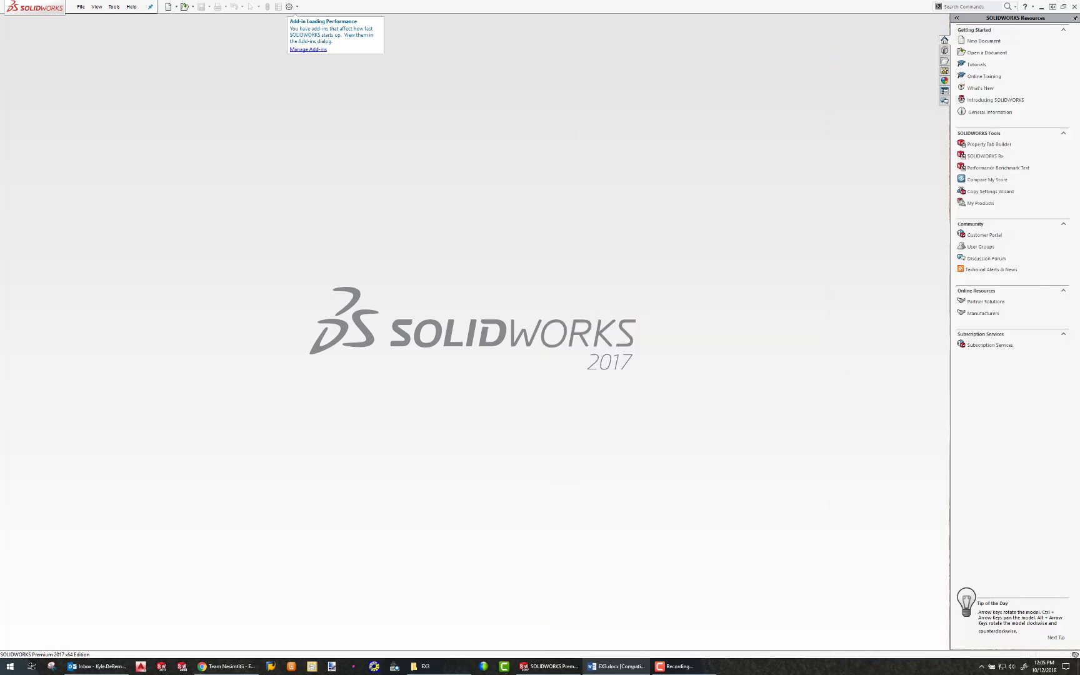
pyautogui.click(80, 6)
pyautogui.click(106, 29)
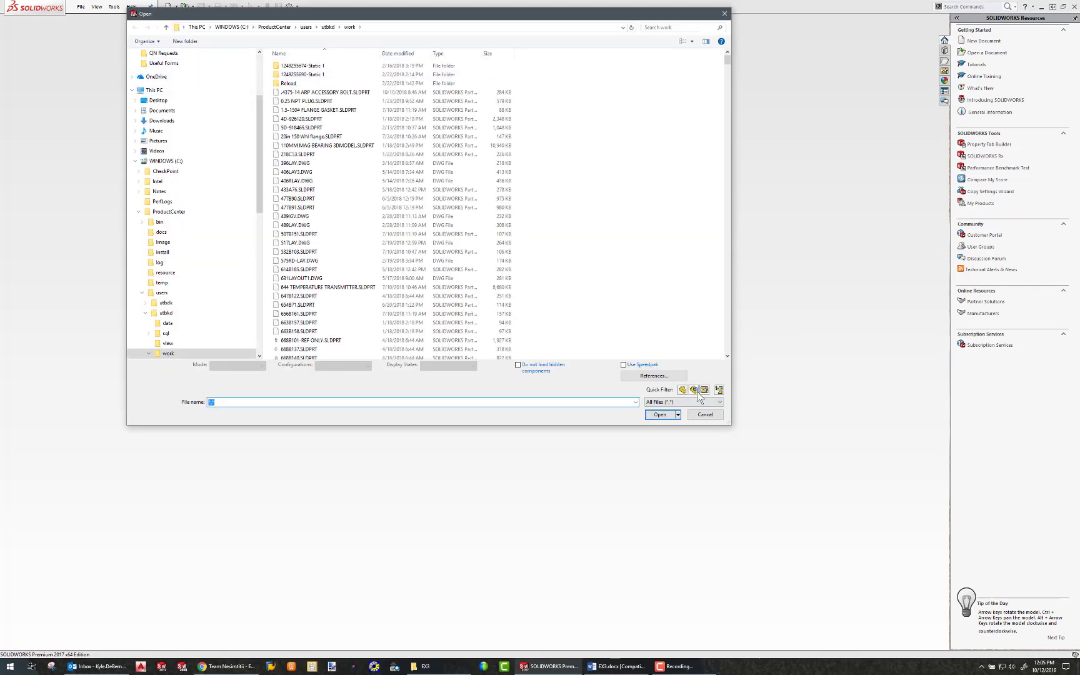
pyautogui.press('Escape')
# Step: Create a new part document from the Part template
pyautogui.click(82, 7)
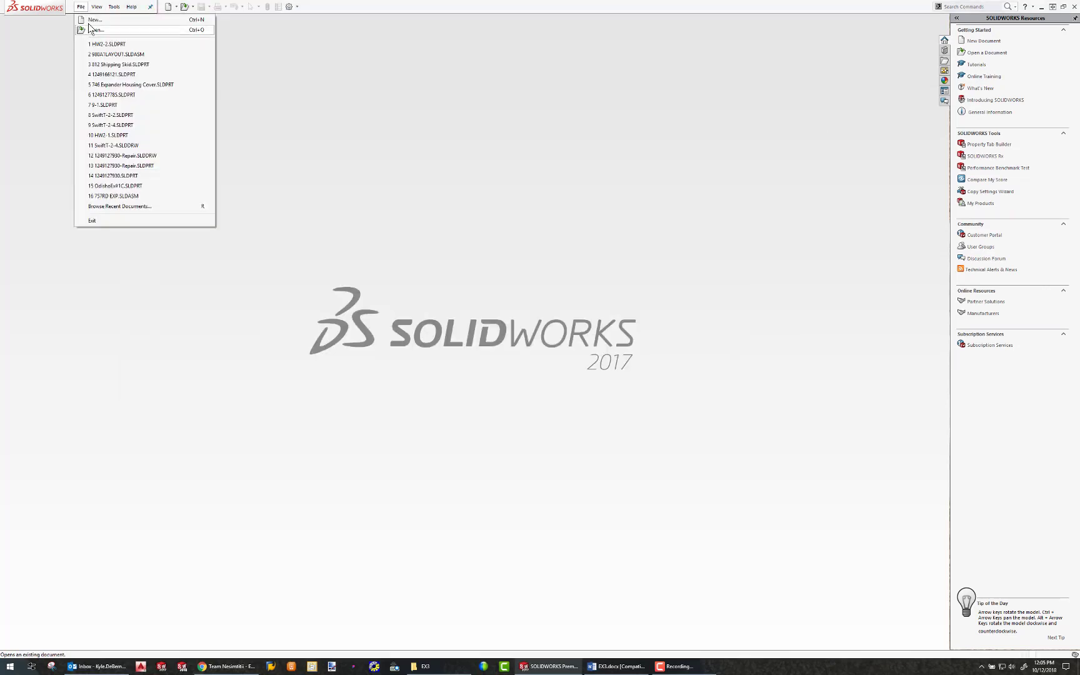
pyautogui.click(91, 21)
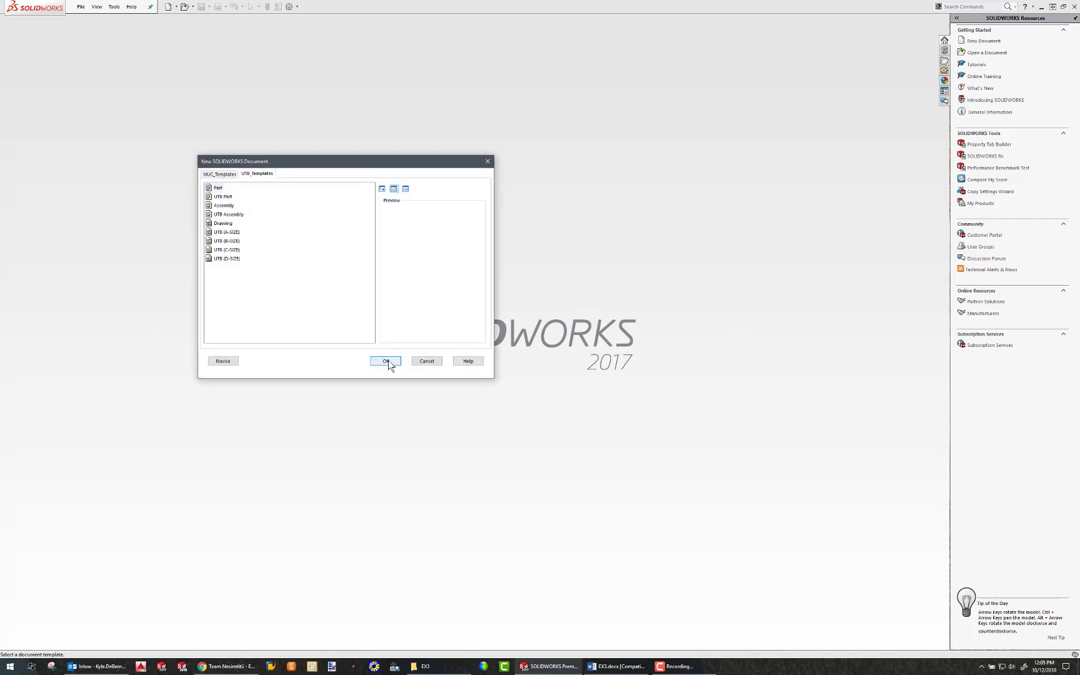
pyautogui.click(386, 361)
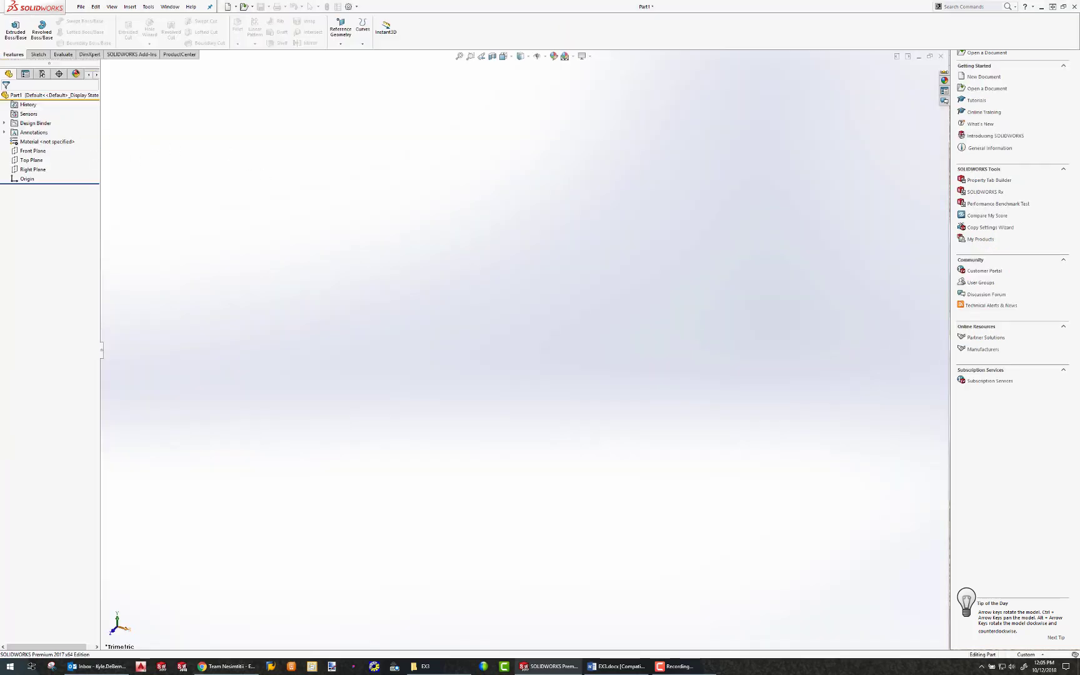
# Step: Consult the gear drawing in the Word document again and start a sketch on the Right Plane
pyautogui.hotkey('alt', 'Tab')
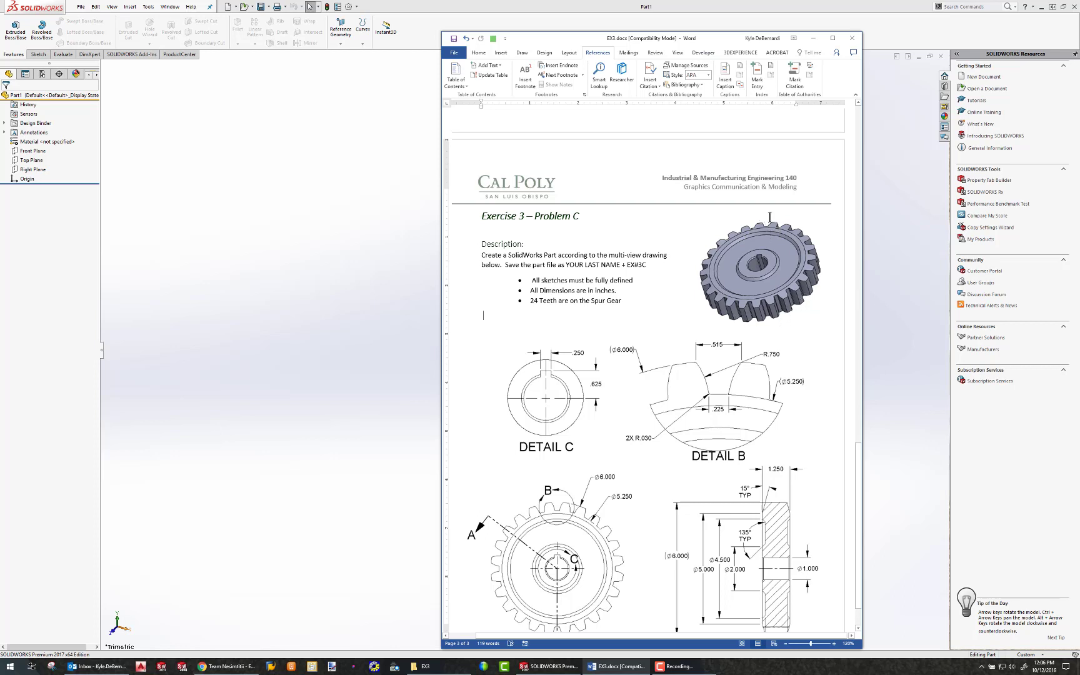
pyautogui.moveTo(698, 37); pyautogui.dragTo(1079, 38)
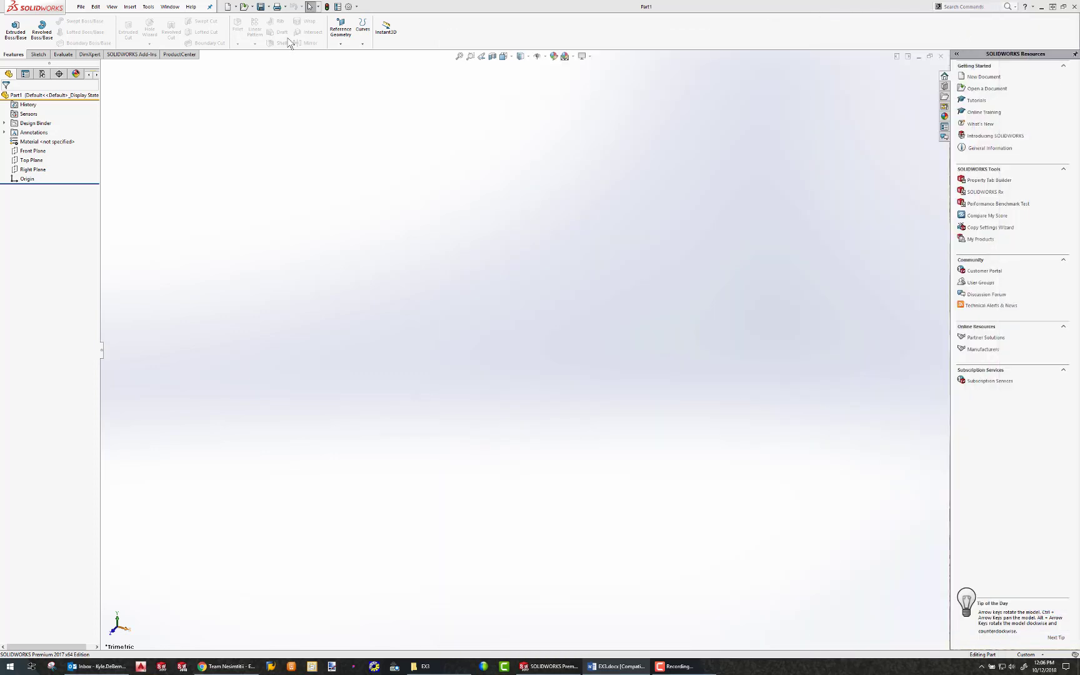
pyautogui.click(33, 170)
pyautogui.click(38, 54)
pyautogui.click(11, 28)
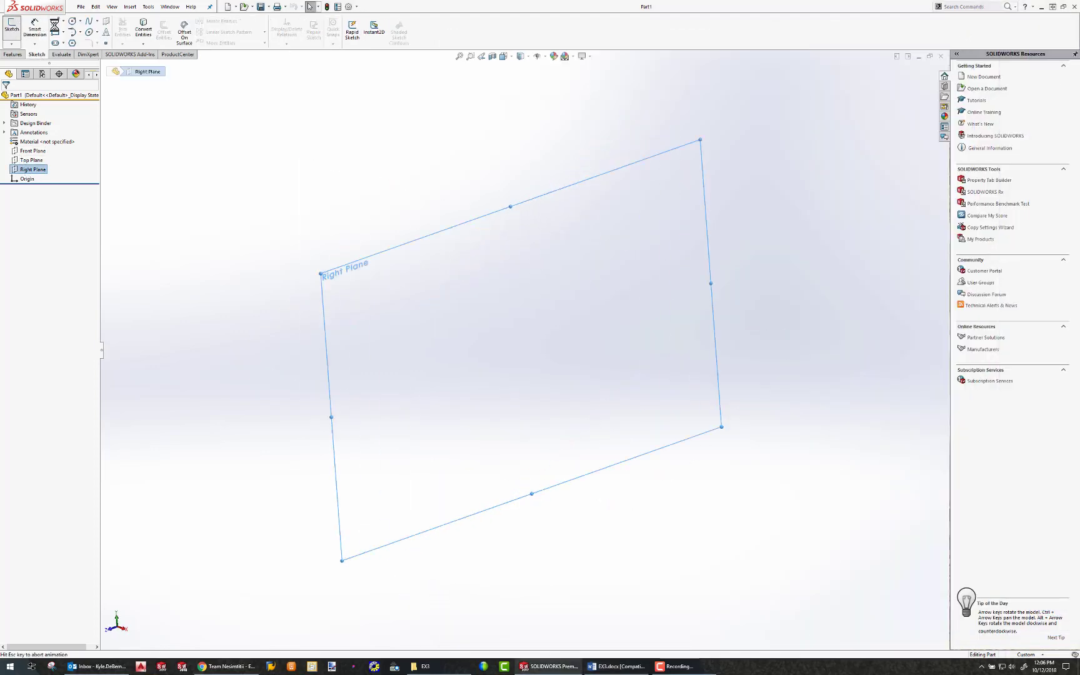
# Step: Sketch a horizontal construction centerline running through the origin
pyautogui.click(63, 21)
pyautogui.click(62, 41)
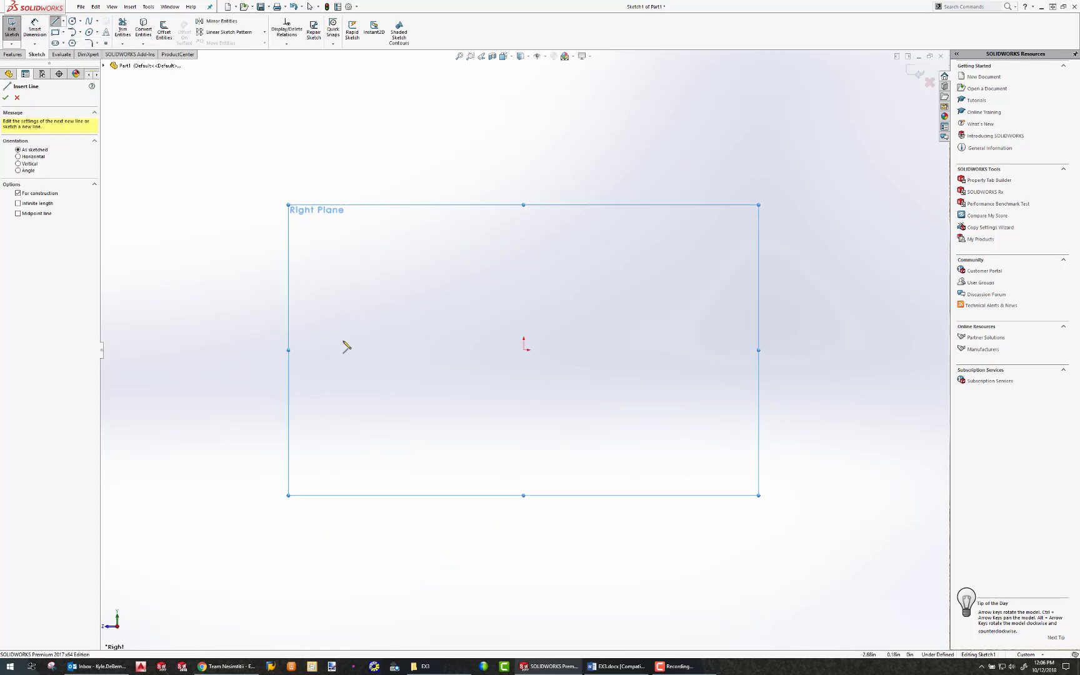
pyautogui.click(340, 349)
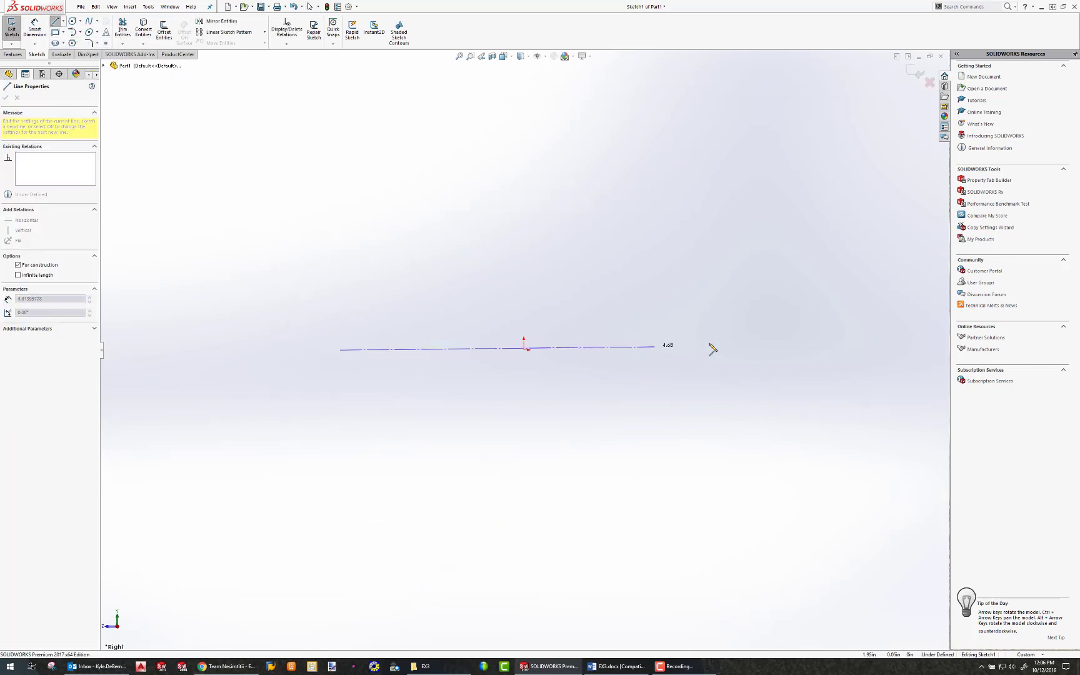
pyautogui.click(765, 349)
pyautogui.press('Escape')
pyautogui.press('Escape')
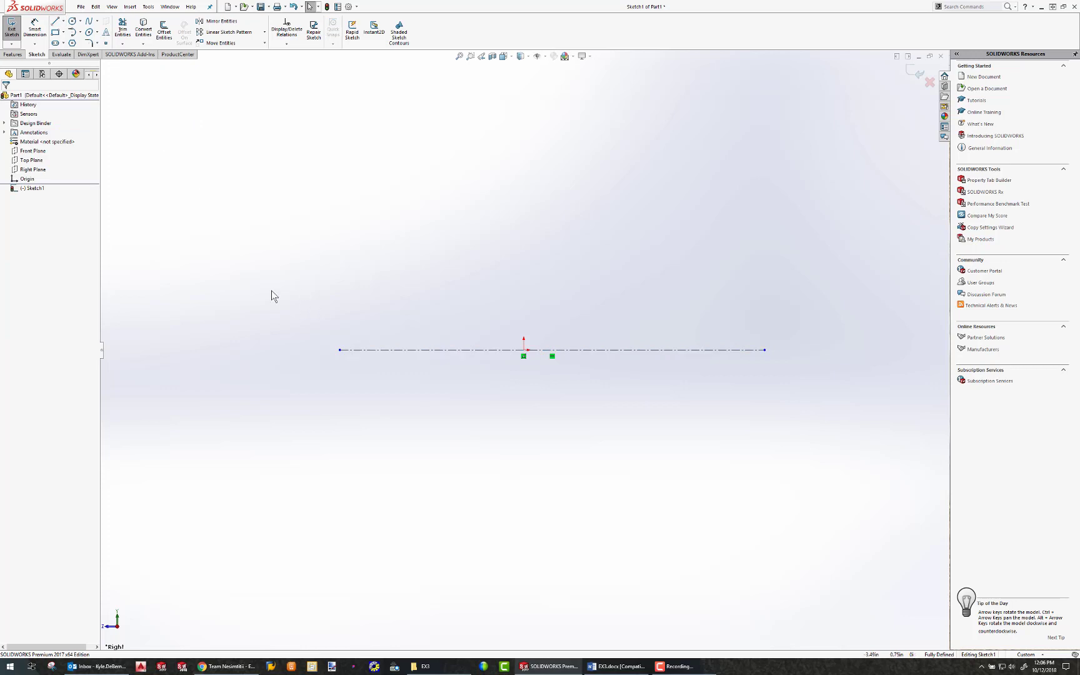
# Step: Sketch the profile's stepped left side above the centerline with three vertical lines joined by two short, oppositely slanted lines
pyautogui.click(57, 23)
pyautogui.click(487, 294)
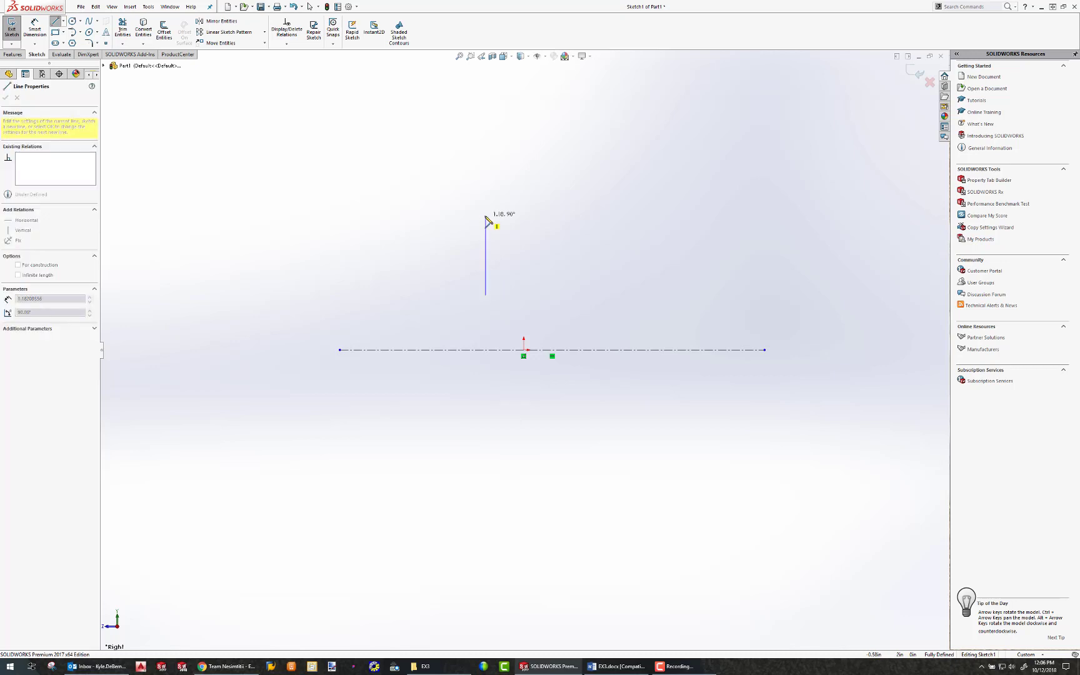
pyautogui.click(493, 213)
pyautogui.click(494, 207)
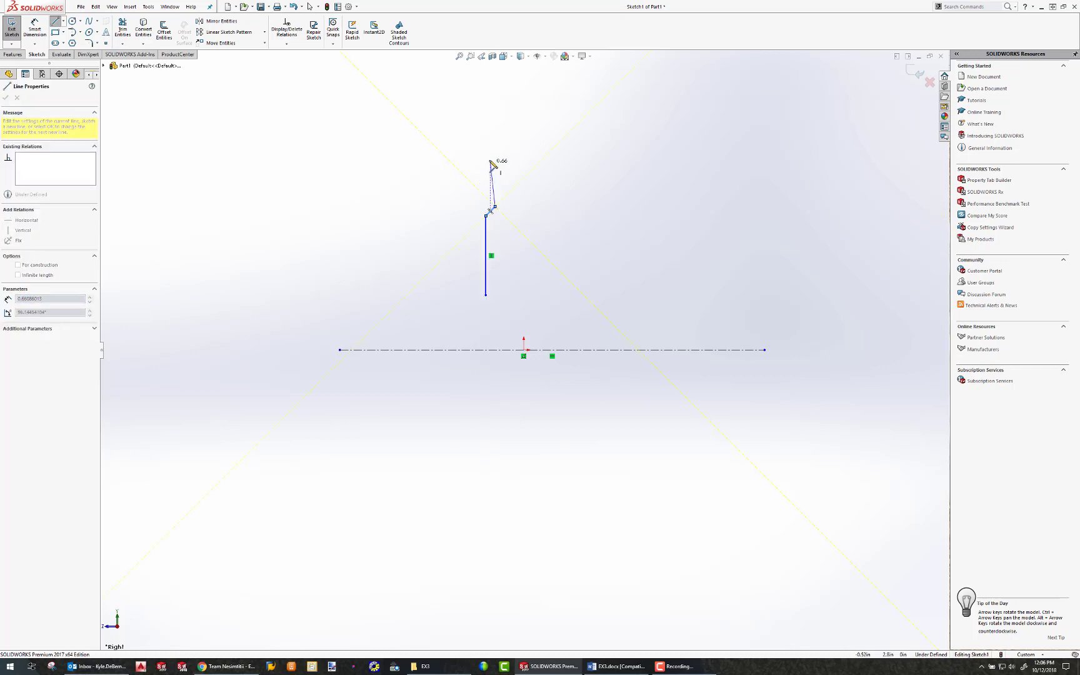
pyautogui.click(496, 152)
pyautogui.click(485, 143)
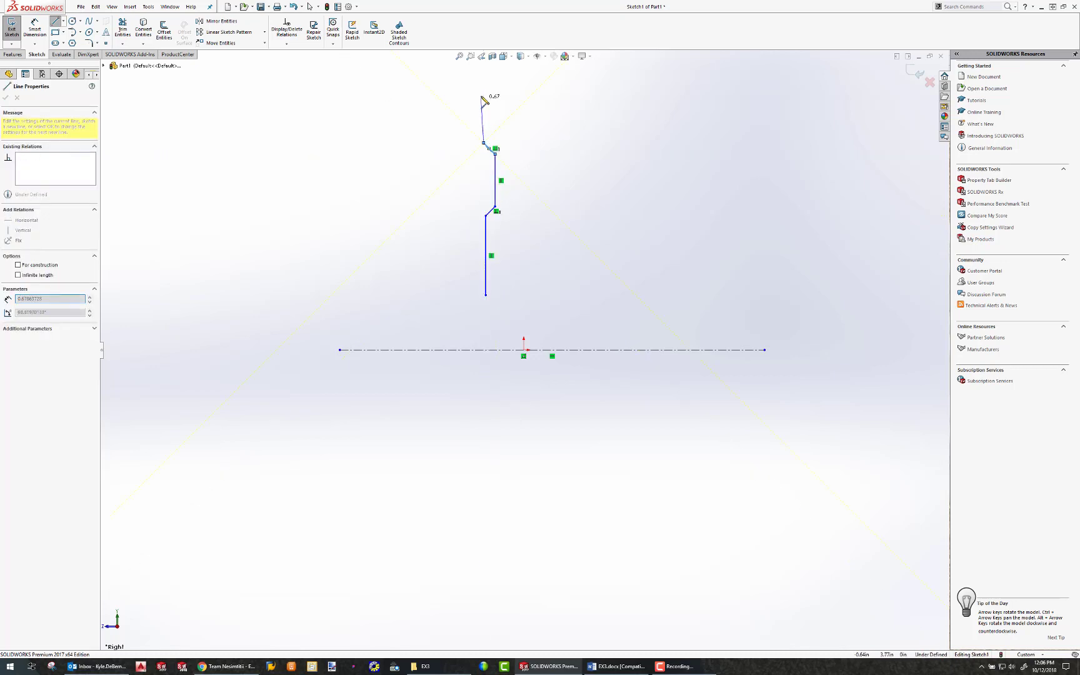
pyautogui.doubleClick(484, 87)
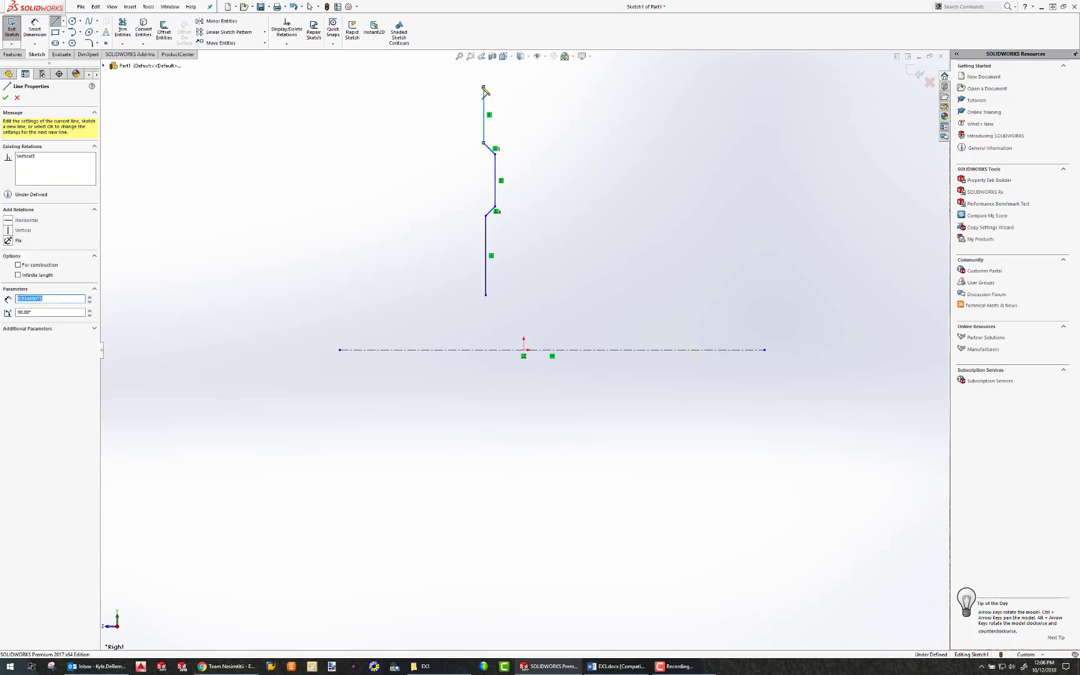
# Step: Close the profile with a slanted line about 0.89 in long at 65°, a horizontal top, a vertical right side and a horizontal bottom
pyautogui.scroll(-1, 512, 123)
pyautogui.scroll(3, 511, 193)
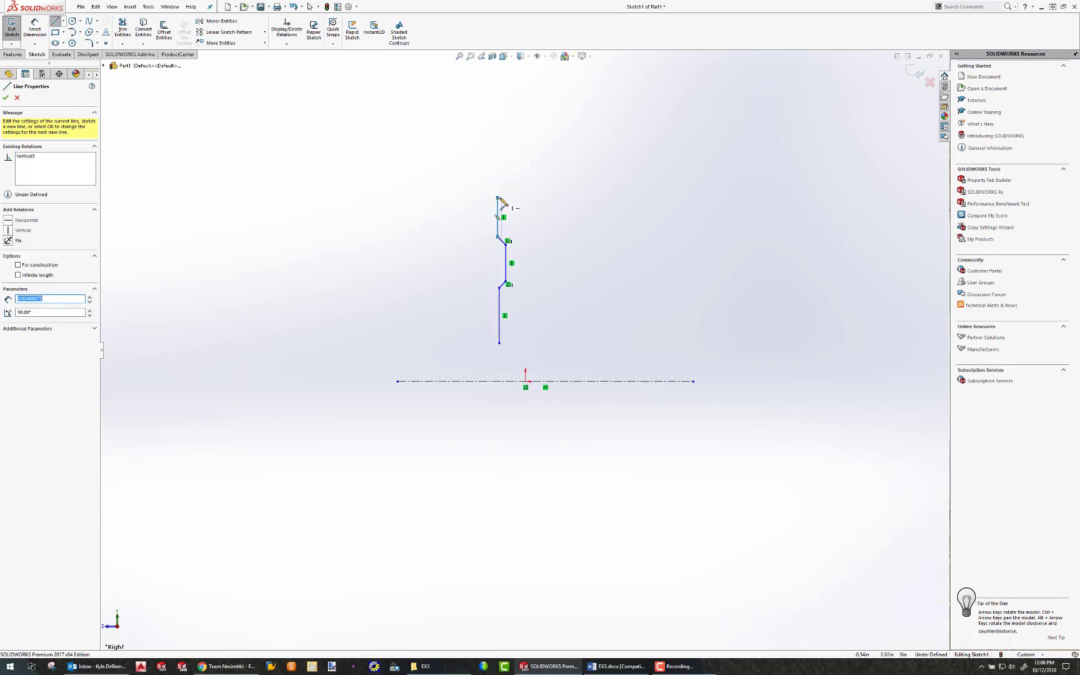
pyautogui.click(499, 197)
pyautogui.click(515, 160)
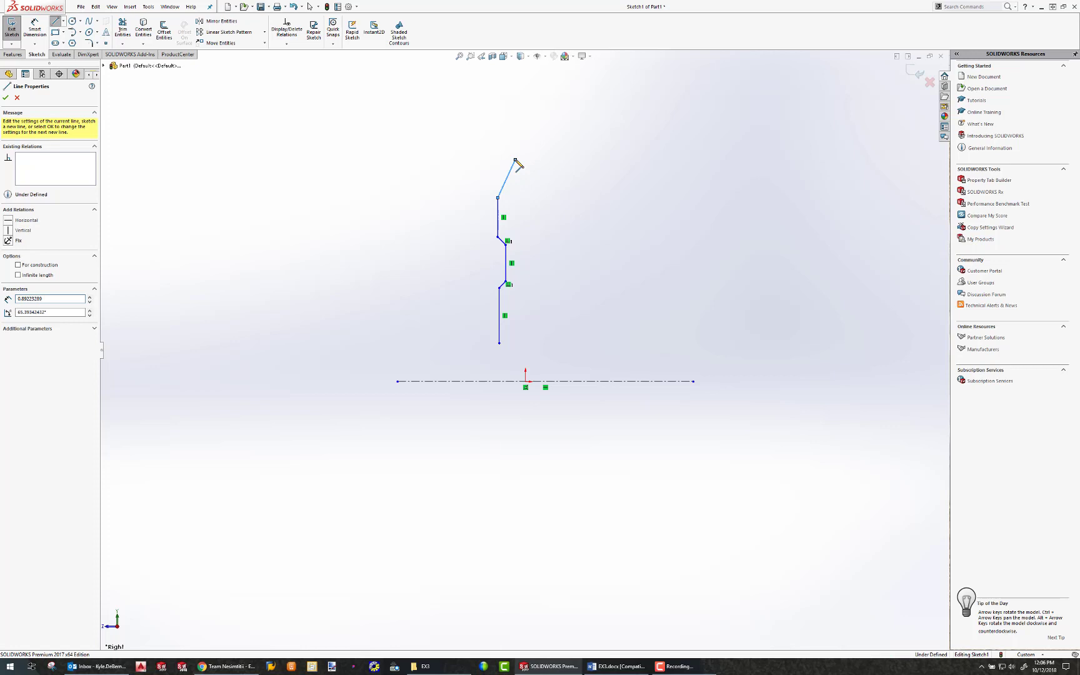
pyautogui.doubleClick(553, 161)
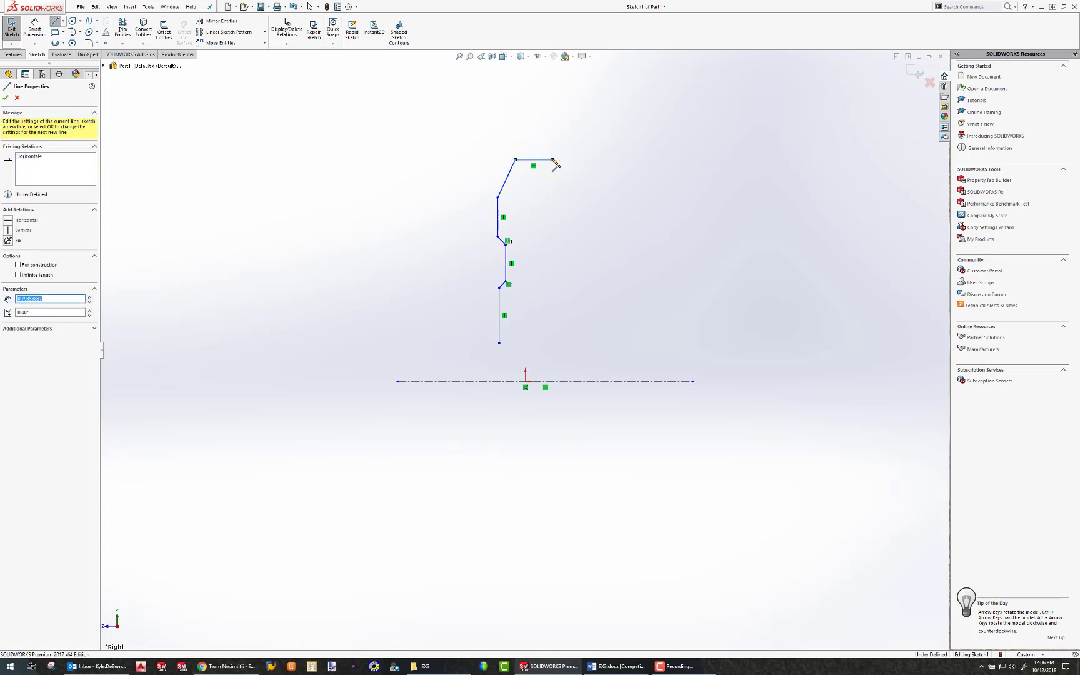
pyautogui.click(554, 160)
pyautogui.click(552, 343)
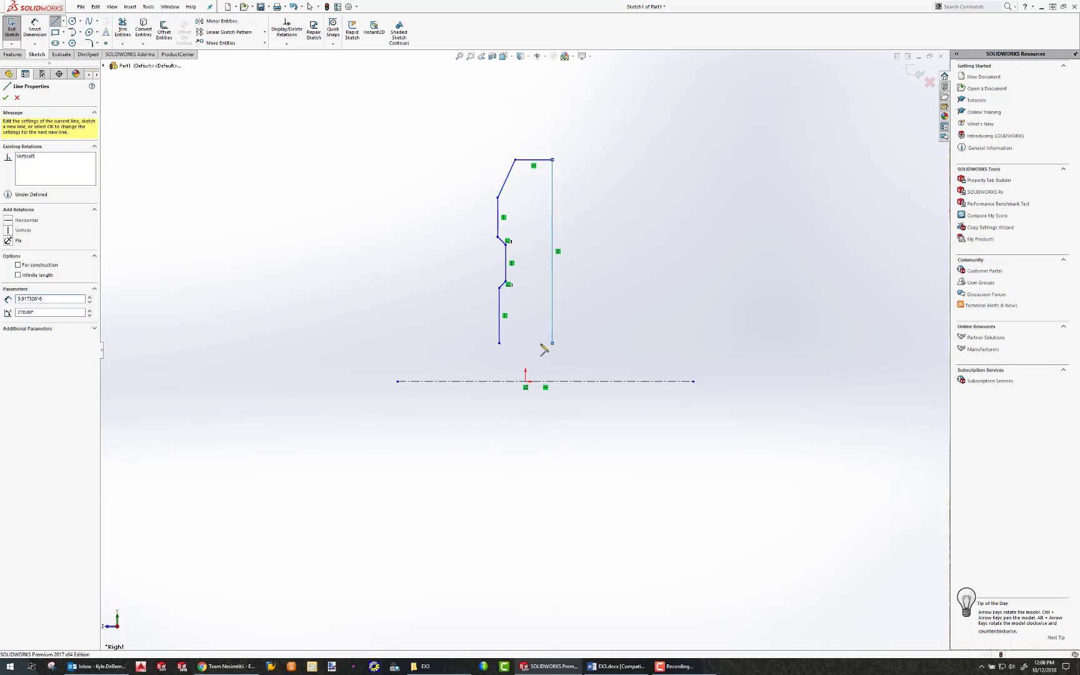
pyautogui.click(499, 343)
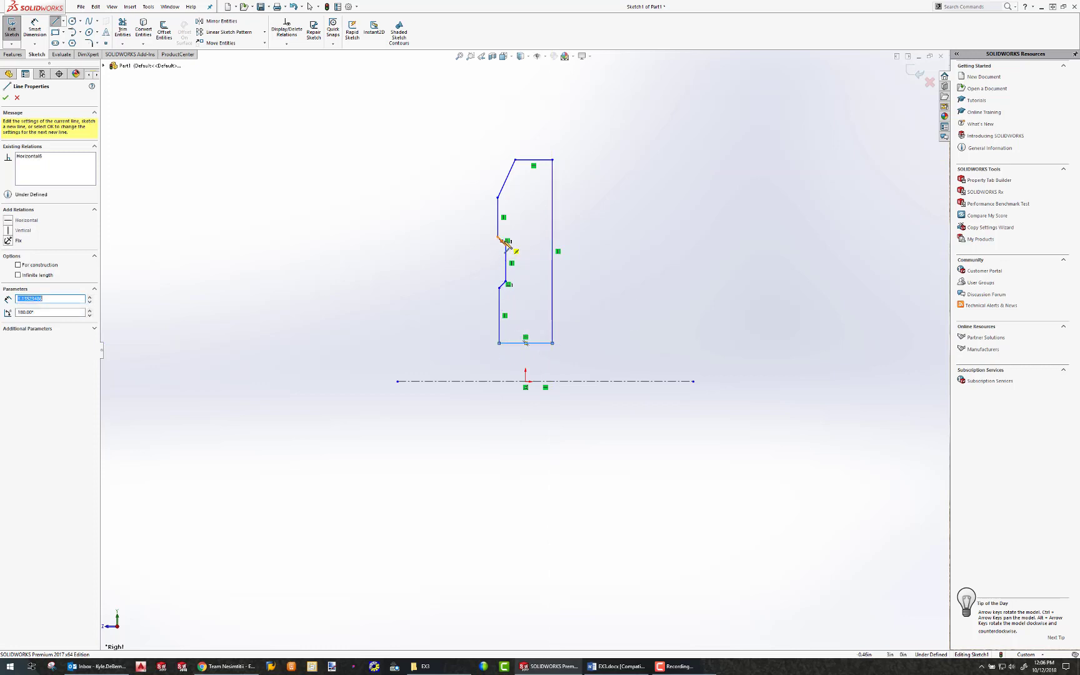
pyautogui.press('Escape')
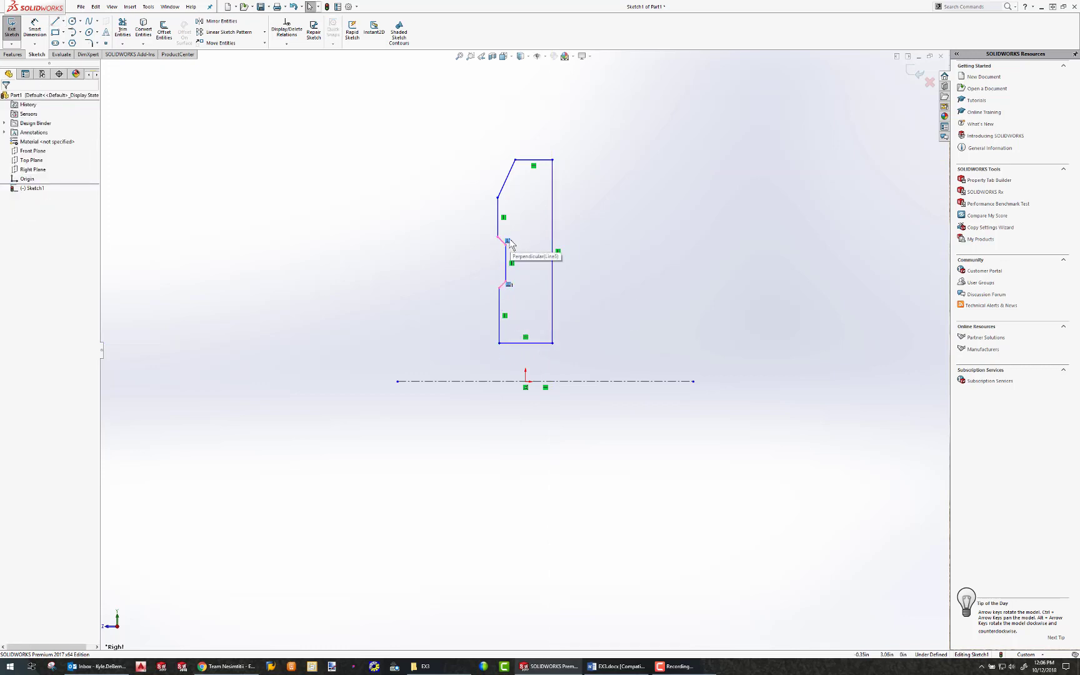
# Step: Dimension the angle between the lower slanted recess line and the lower left vertical edge as 45°
pyautogui.scroll(-5, 511, 281)
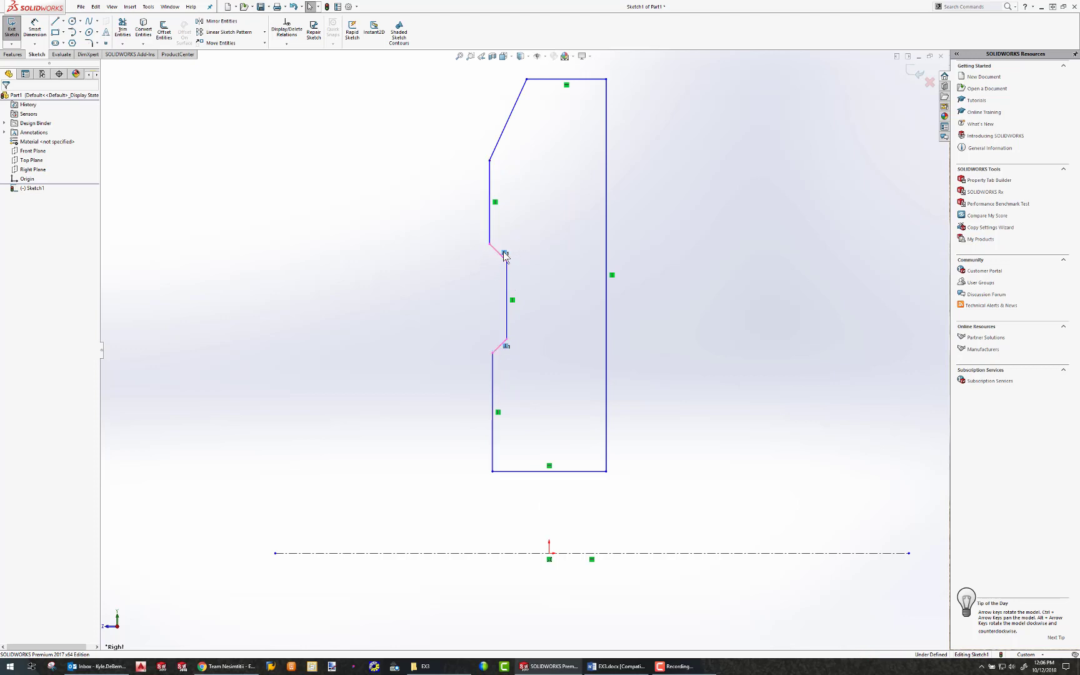
pyautogui.click(36, 27)
pyautogui.click(499, 346)
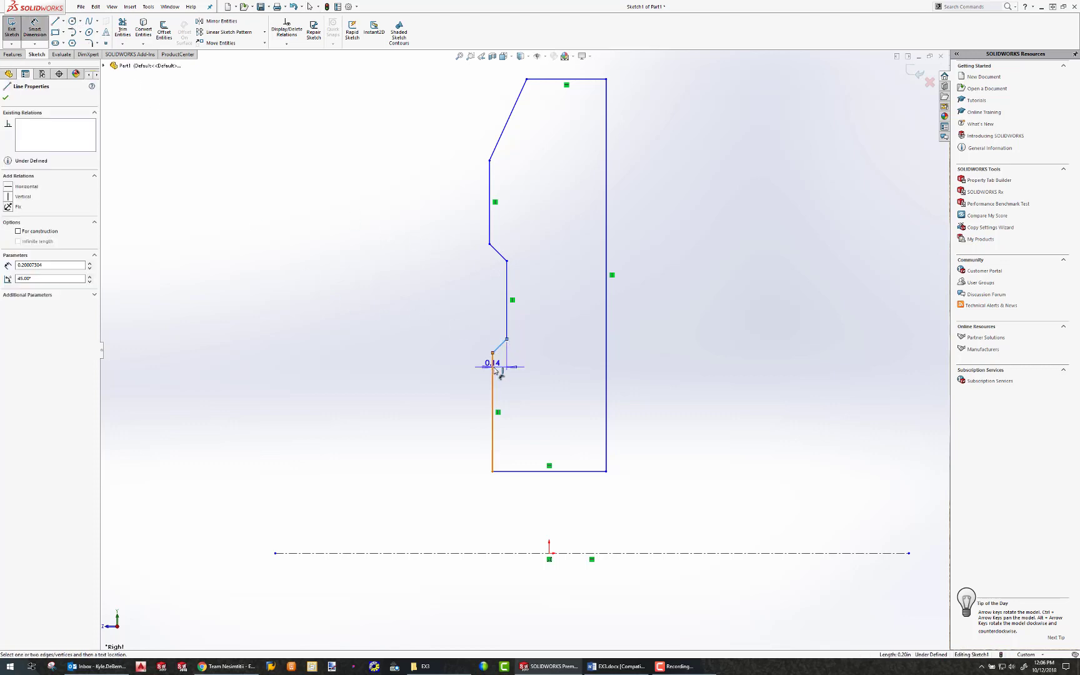
pyautogui.click(493, 369)
pyautogui.click(494, 323)
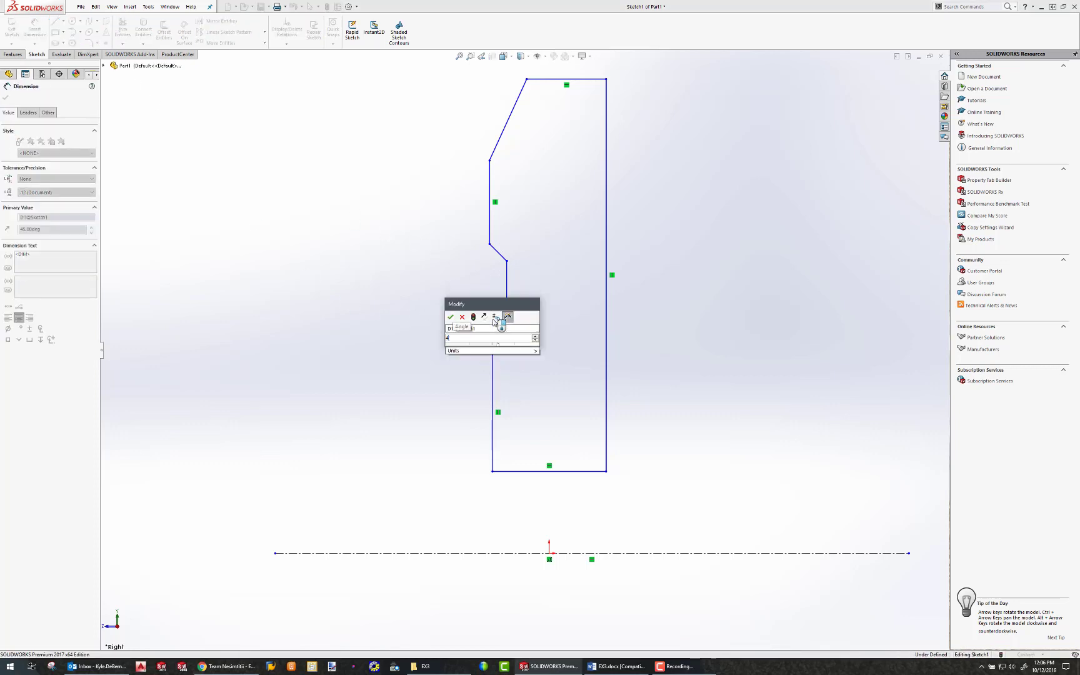
pyautogui.press('Return')
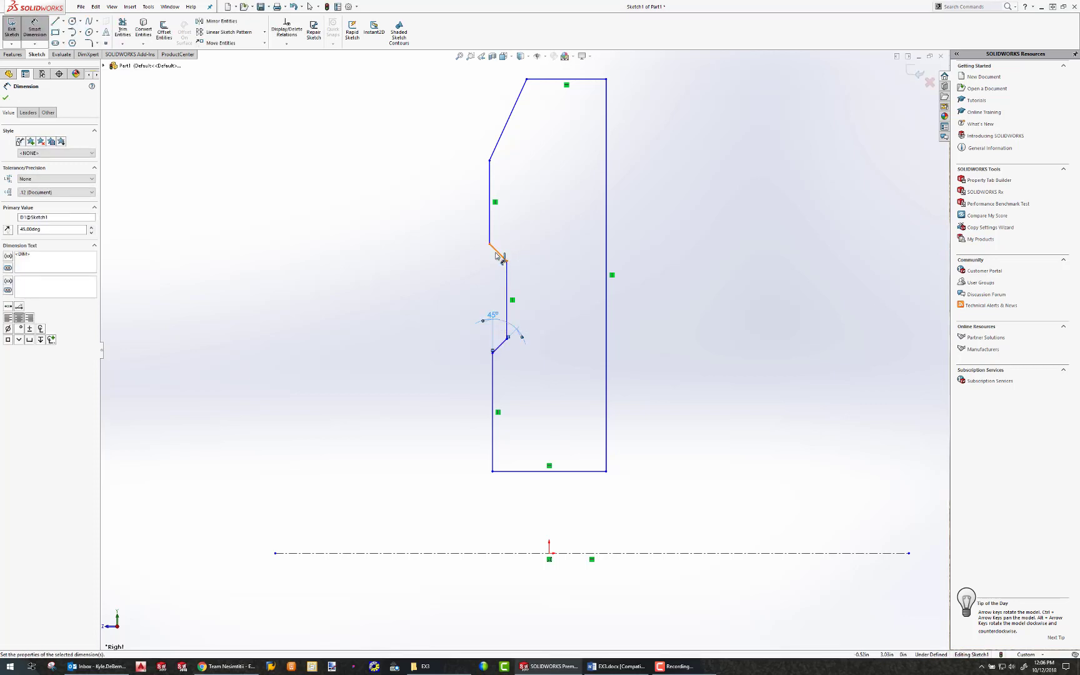
# Step: Dimension the angle between the upper slanted recess line and the upper left vertical edge as 45°
pyautogui.click(491, 232)
pyautogui.click(501, 254)
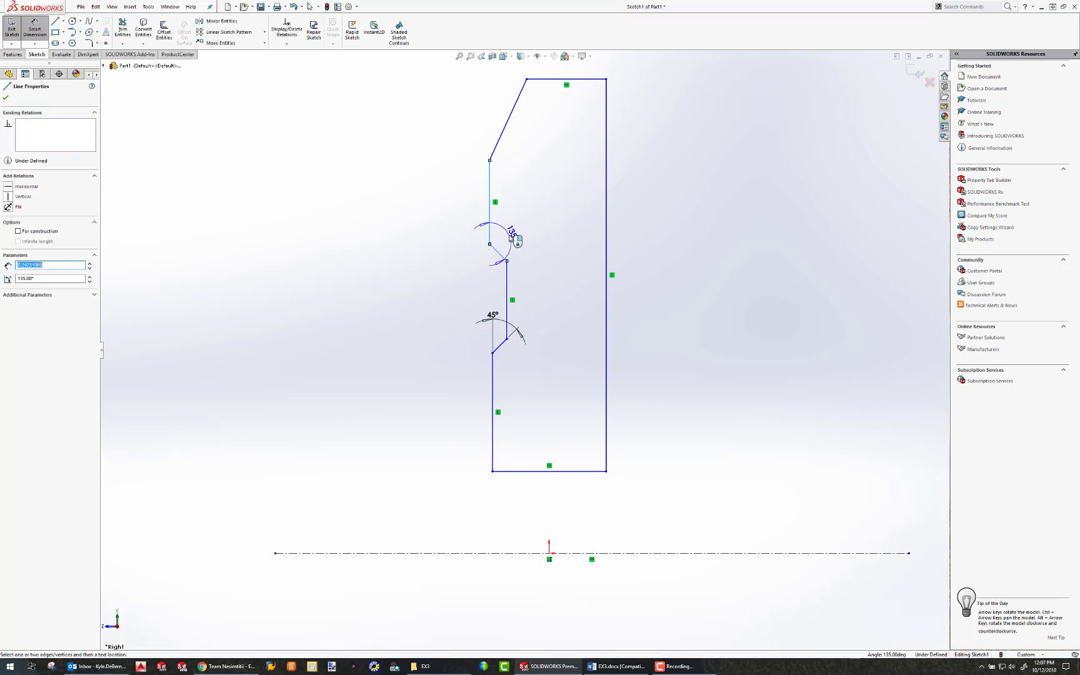
pyautogui.click(502, 285)
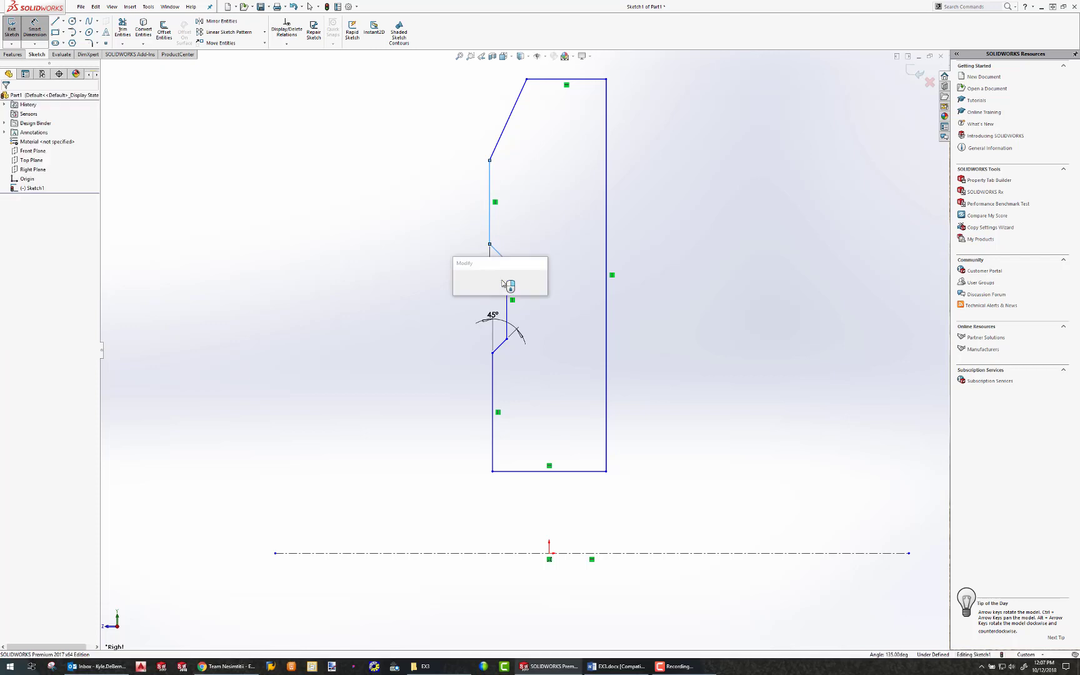
pyautogui.press('Return')
# Step: Check the Section A-A dimensions in the Word exercise drawing and return to the SOLIDWORKS sketch
pyautogui.scroll(-2, 531, 297)
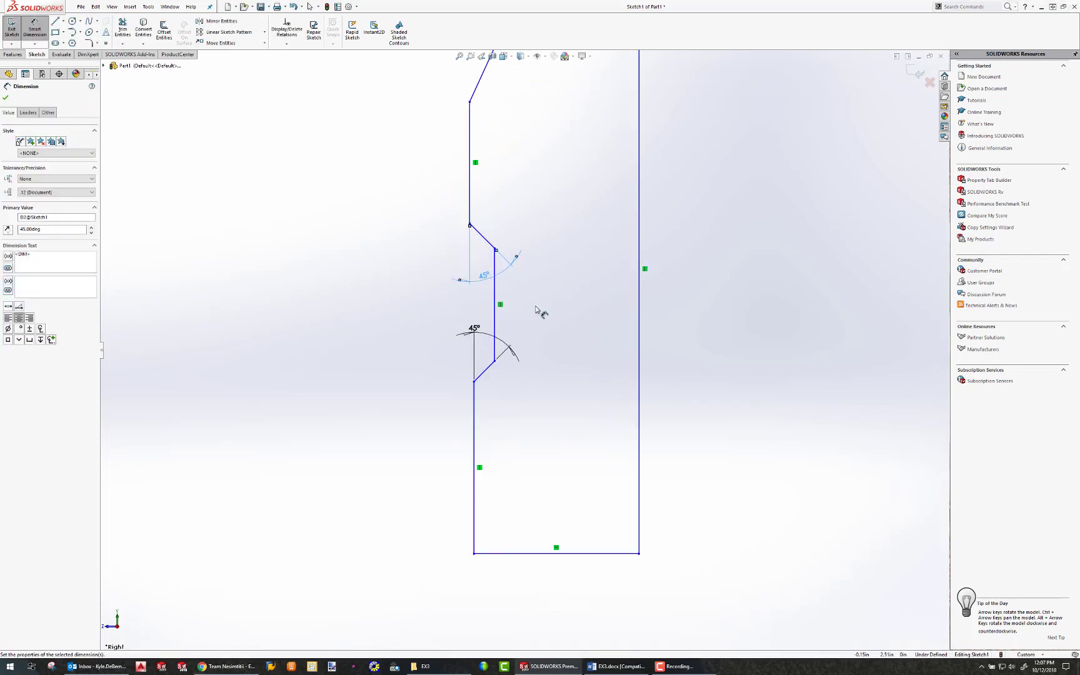
pyautogui.scroll(4, 544, 293)
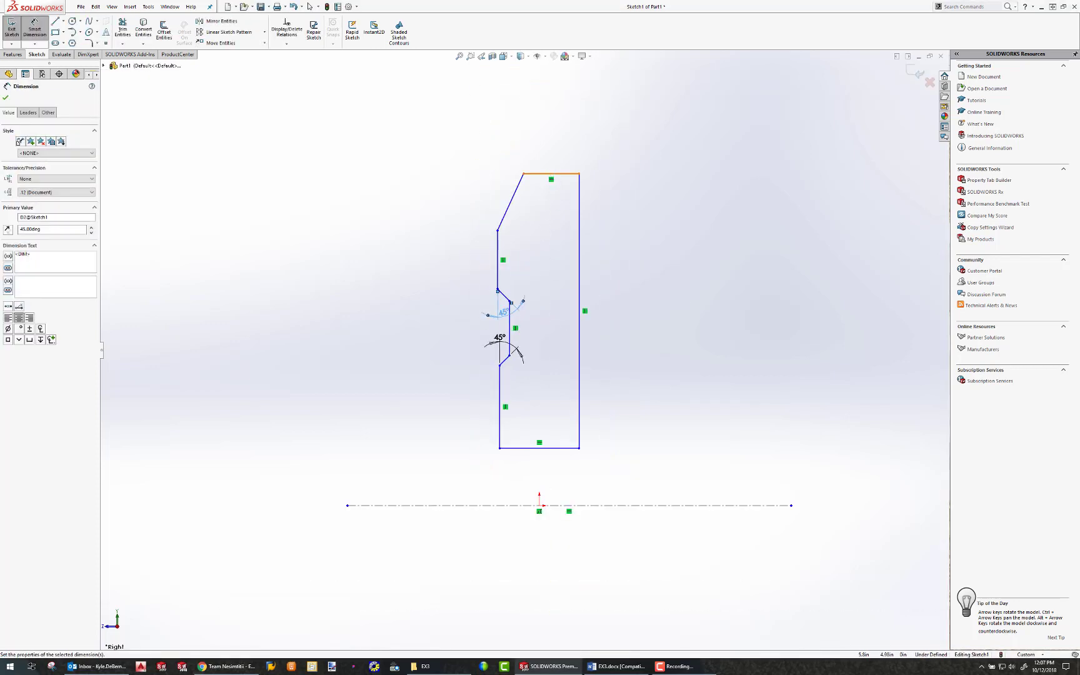
pyautogui.click(616, 667)
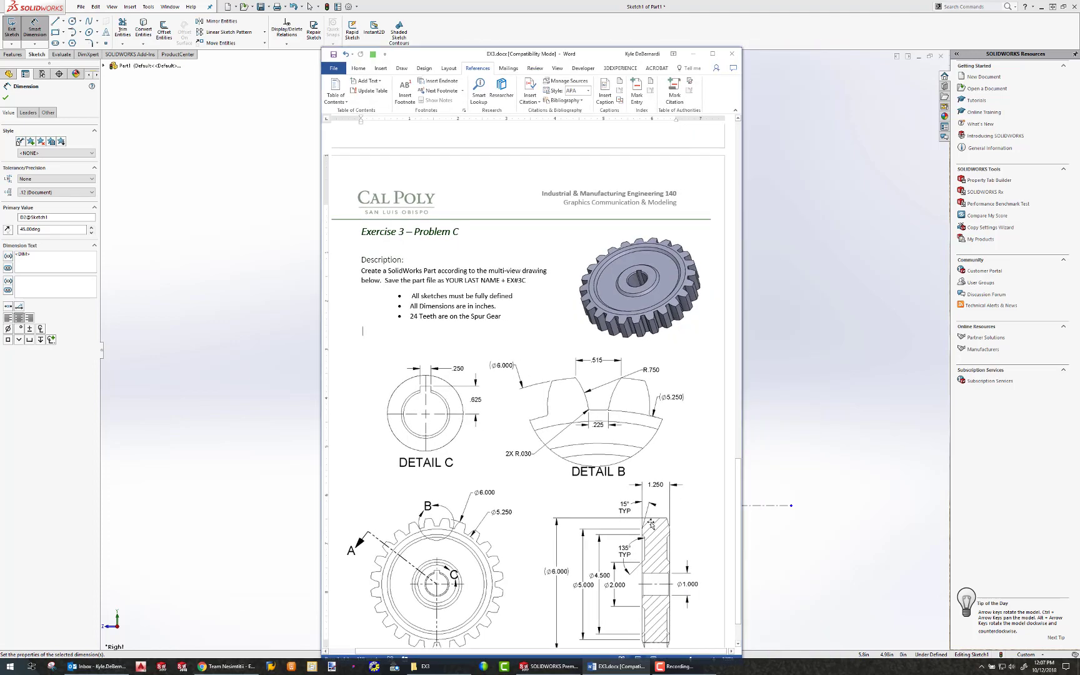
pyautogui.scroll(-1, 652, 519)
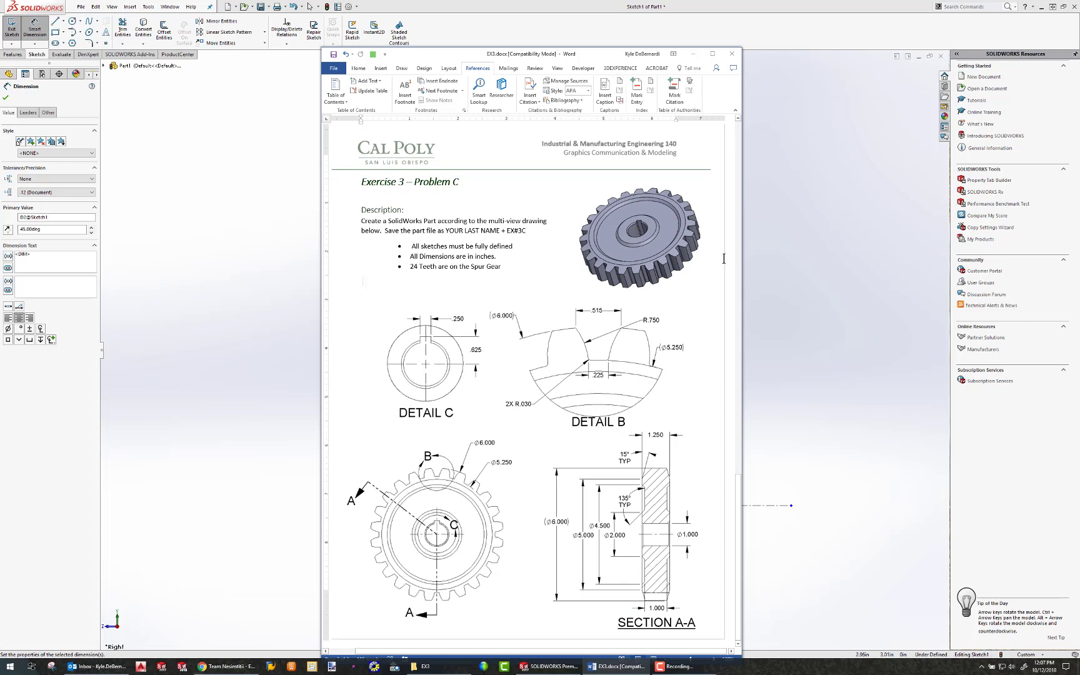
pyautogui.click(694, 55)
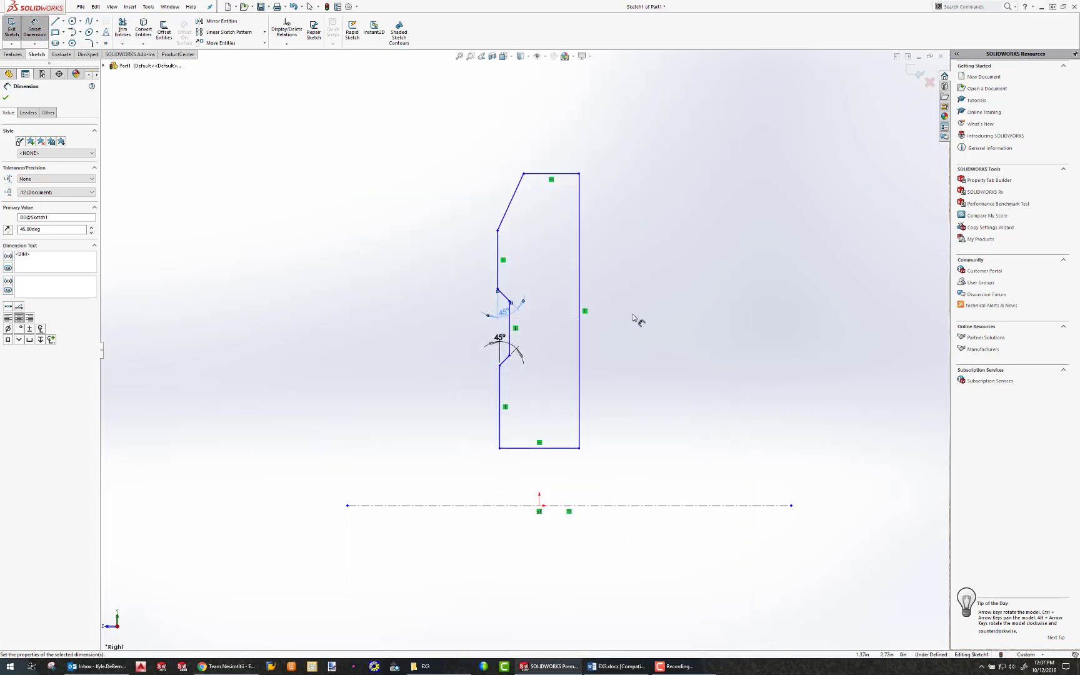
# Step: Dimension the profile's top edge as a 6 in diameter about the horizontal centerline, according to the exercise drawing
pyautogui.click(616, 667)
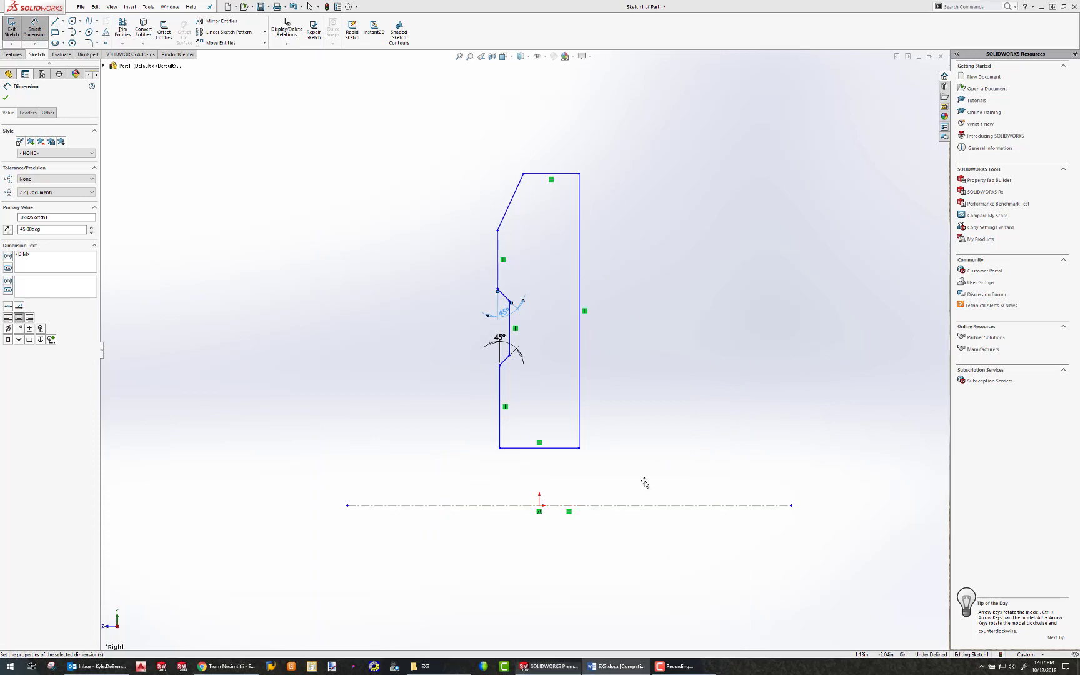
pyautogui.moveTo(607, 53); pyautogui.dragTo(1079, 27)
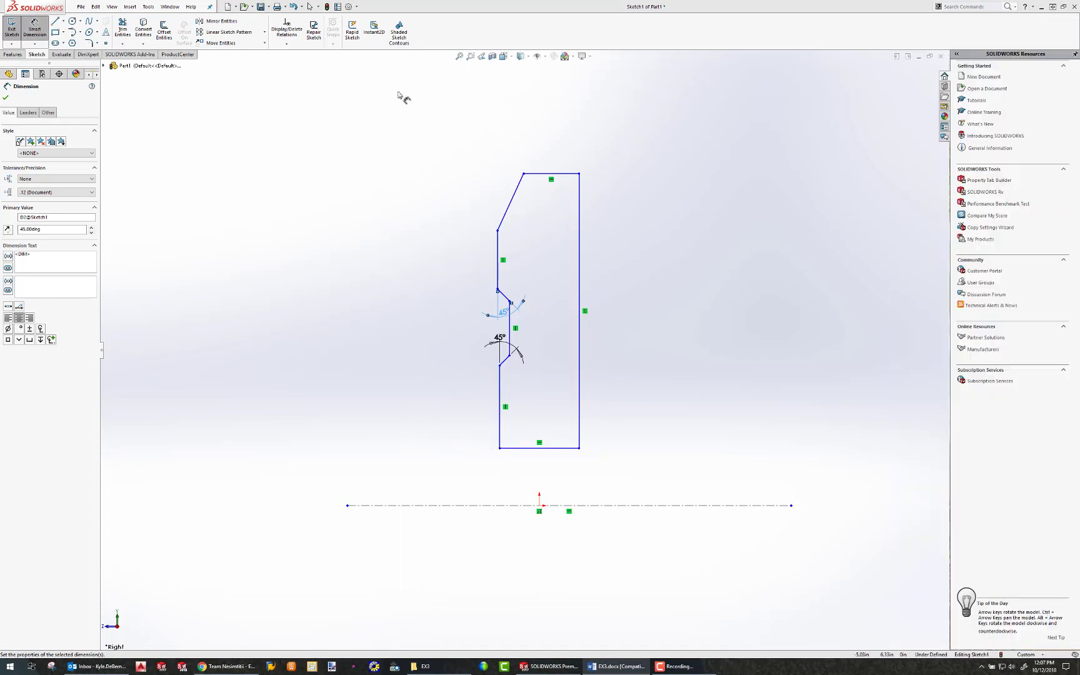
pyautogui.click(549, 173)
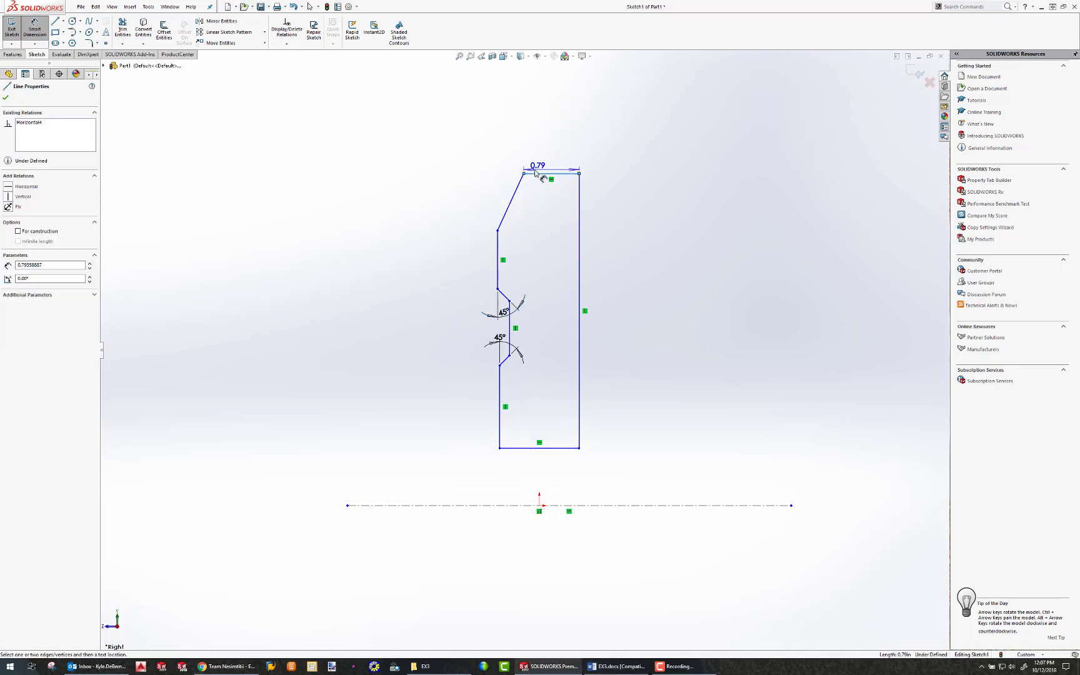
pyautogui.click(386, 505)
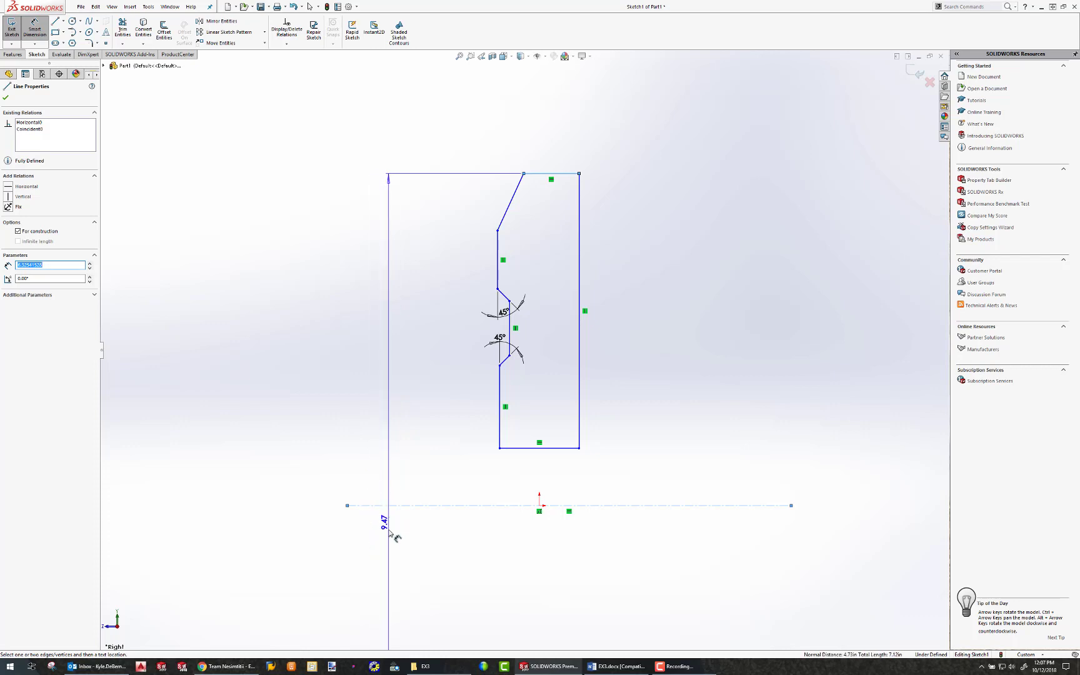
pyautogui.click(390, 540)
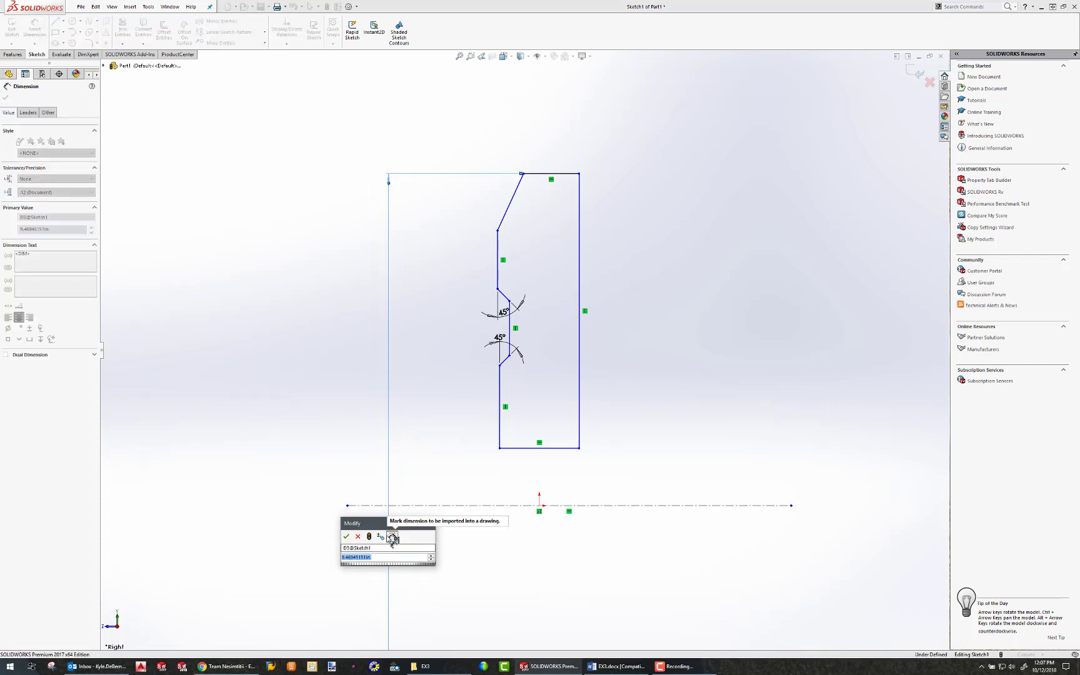
pyautogui.click(389, 539)
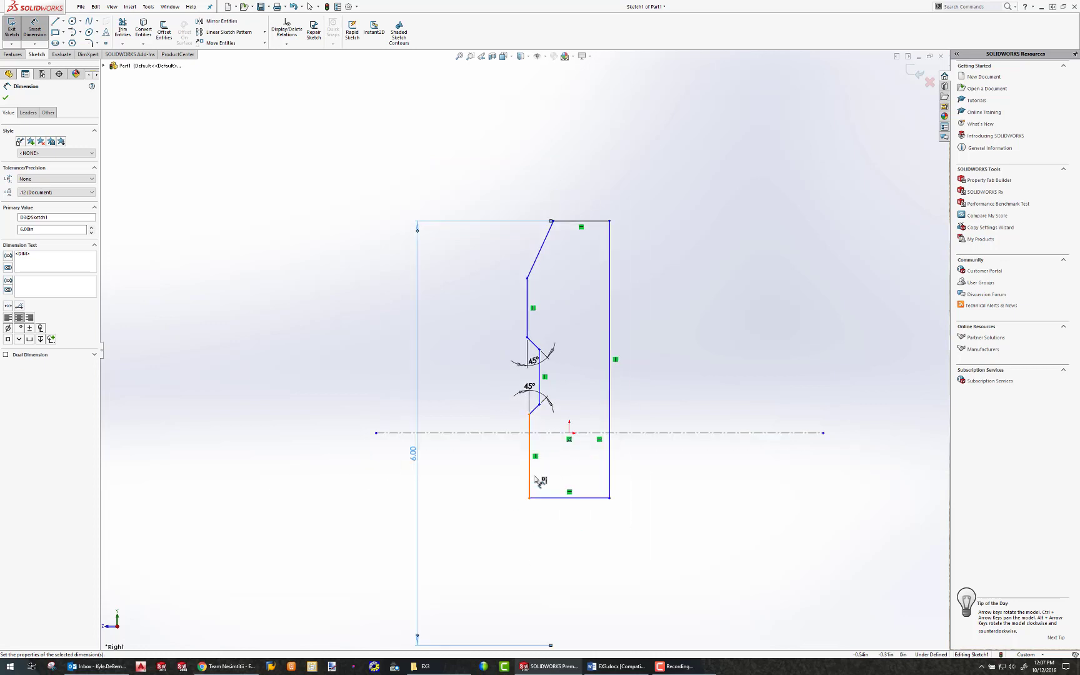
# Step: Dimension the lower end of the outer slanted line as a 5 in diameter about the centerline
pyautogui.click(528, 279)
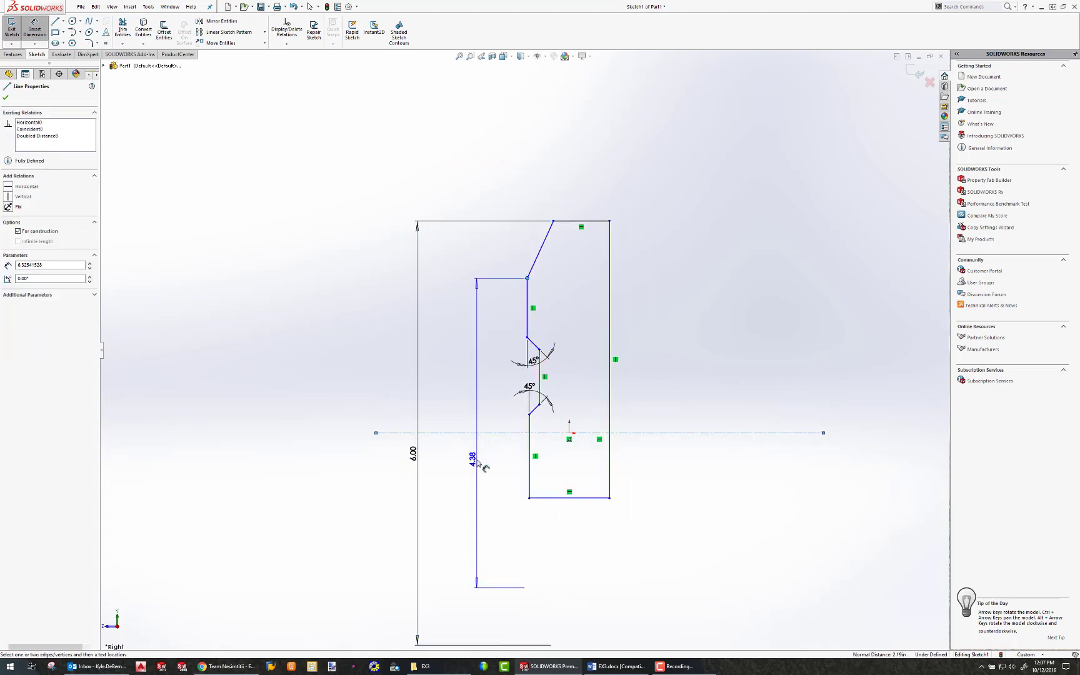
pyautogui.click(480, 461)
pyautogui.write('5')
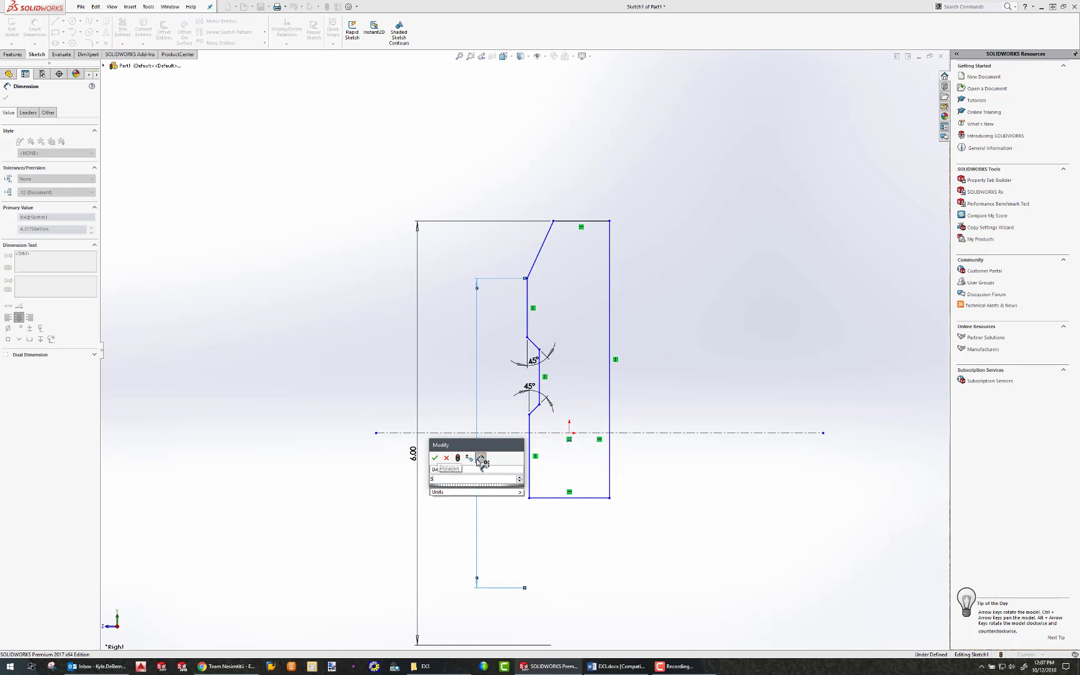
pyautogui.press('Return')
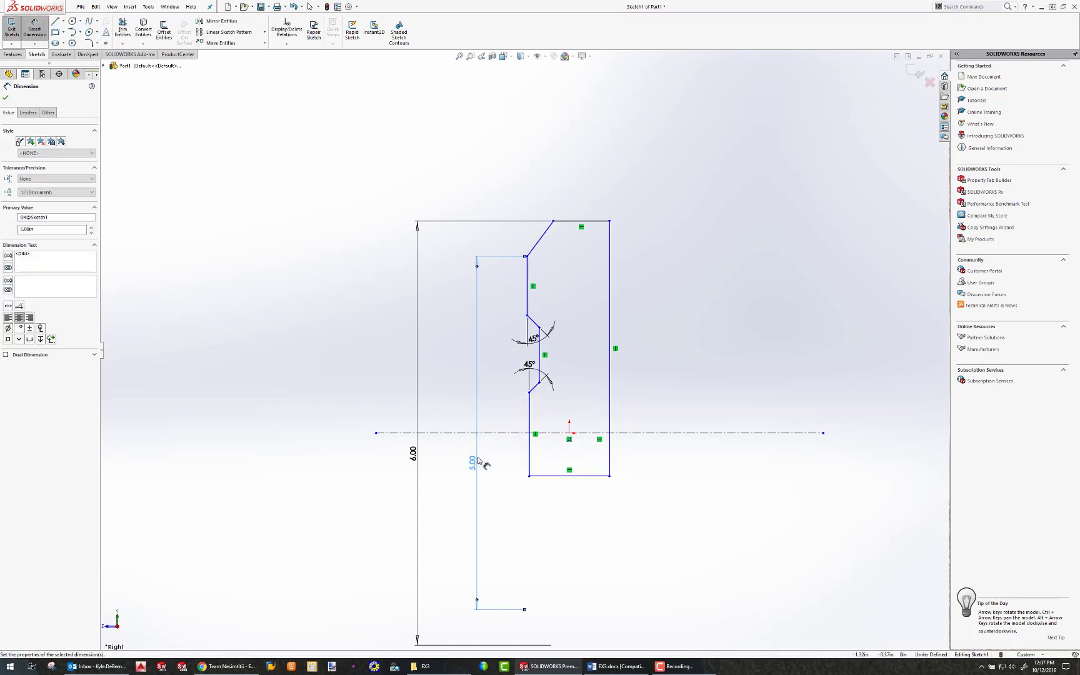
# Step: Dimension the outer start point of the upper 45° recess line as a 4.5 in diameter about the centerline
pyautogui.click(527, 315)
pyautogui.click(500, 432)
pyautogui.click(497, 402)
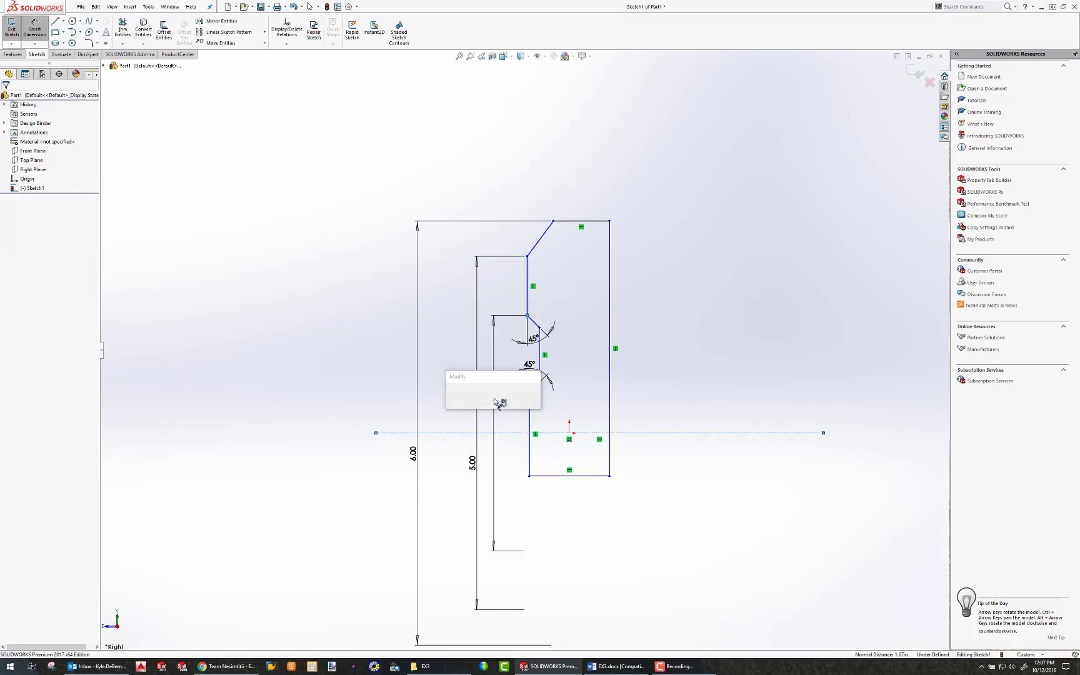
pyautogui.write('4.5')
pyautogui.press('Return')
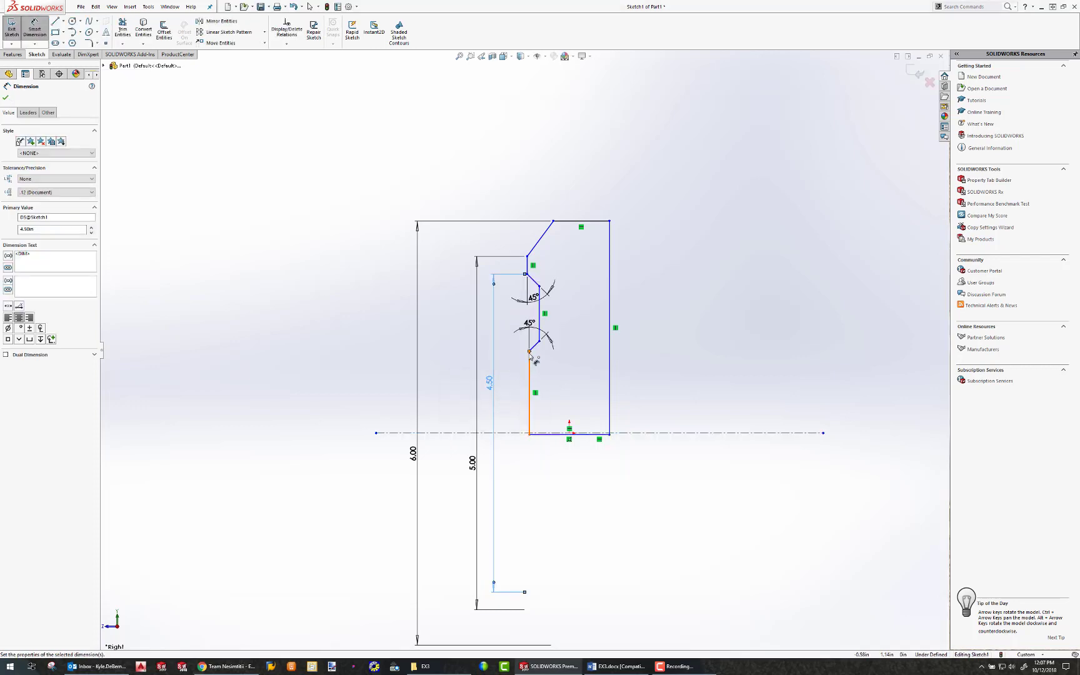
# Step: Dimension the top end of the lower left vertical edge as a 2 in diameter about the centerline
pyautogui.click(530, 351)
pyautogui.click(514, 420)
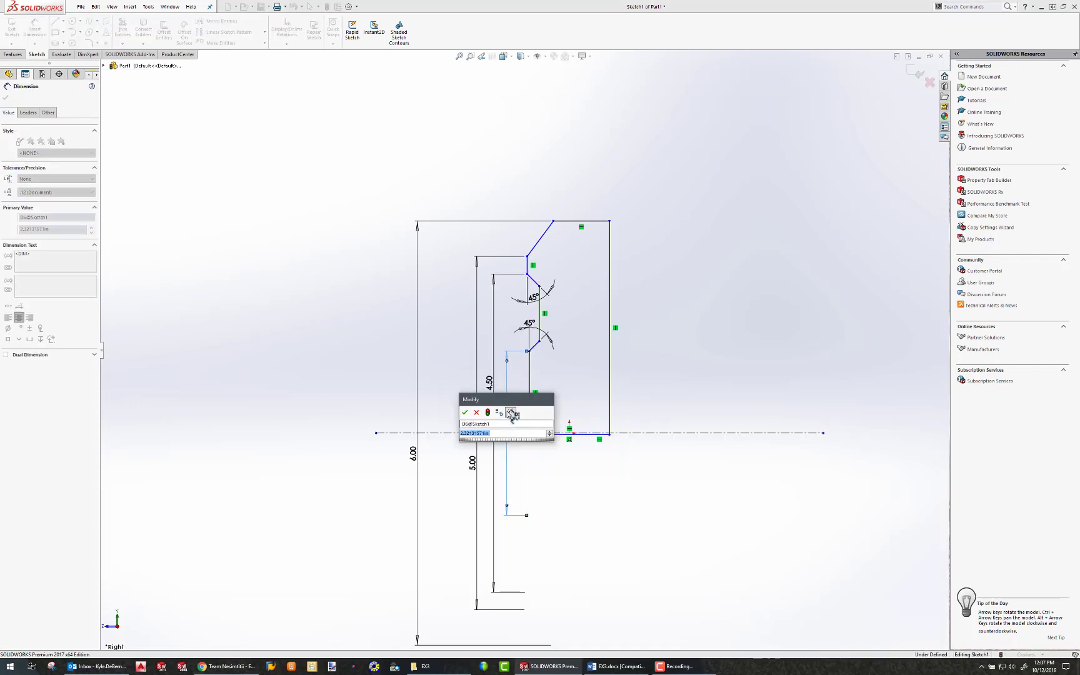
pyautogui.write('2')
pyautogui.press('Return')
pyautogui.press('Escape')
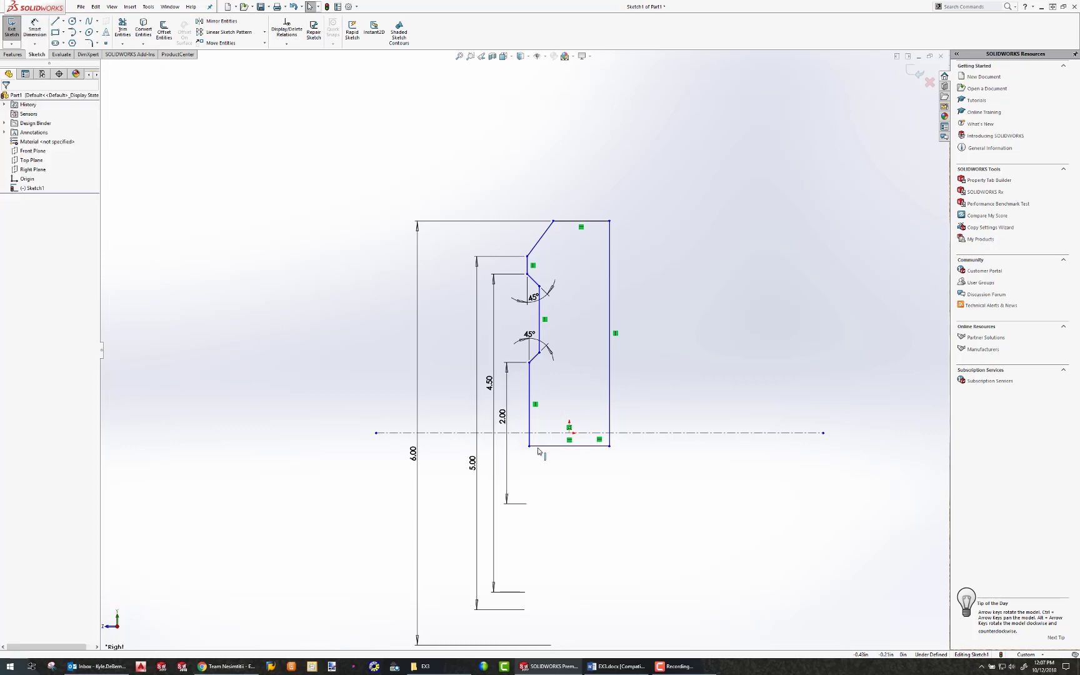
# Step: Move the profile's bottom edge above the centerline and dimension it as a 1 in diameter about the centerline
pyautogui.moveTo(530, 446); pyautogui.dragTo(532, 403)
pyautogui.press('Escape')
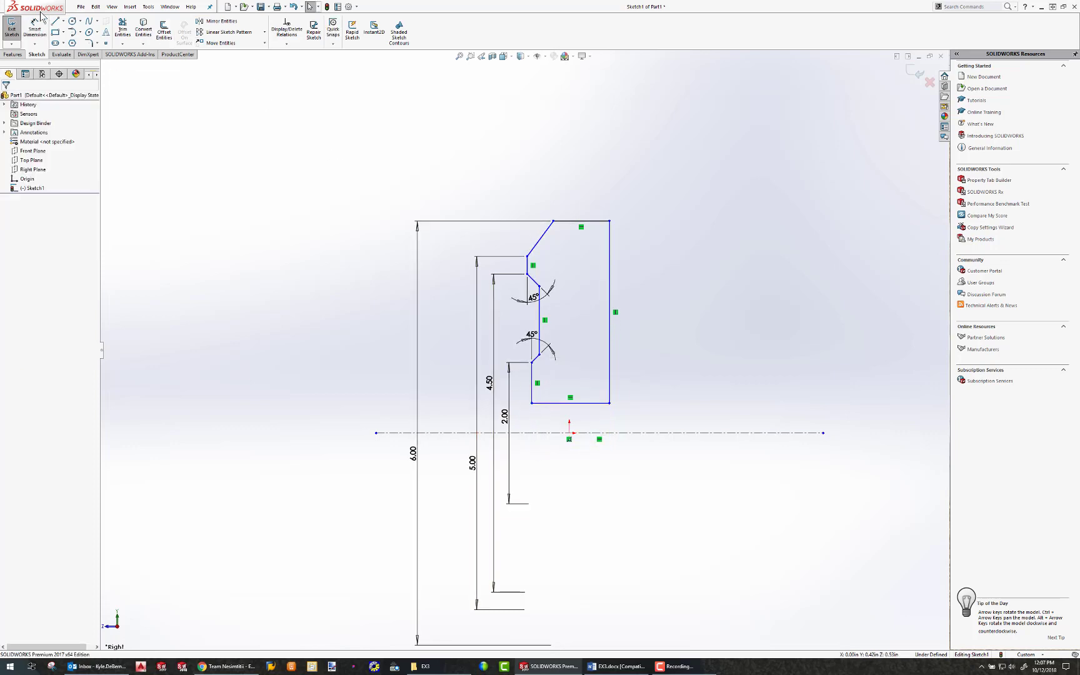
pyautogui.click(45, 40)
pyautogui.click(531, 437)
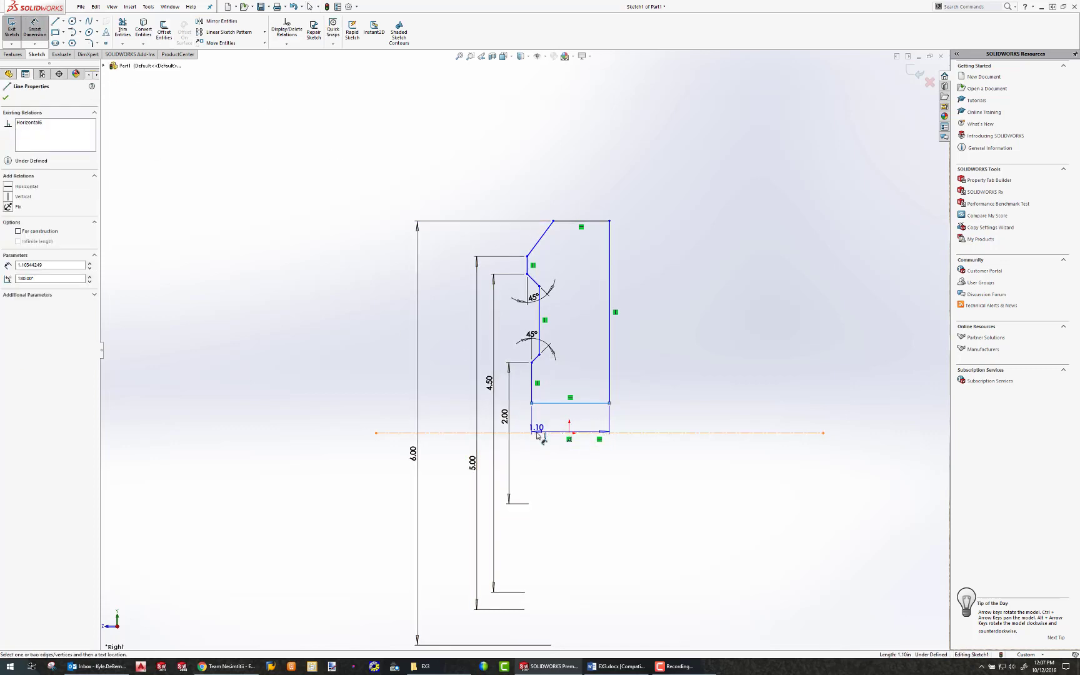
pyautogui.click(532, 458)
pyautogui.write('1')
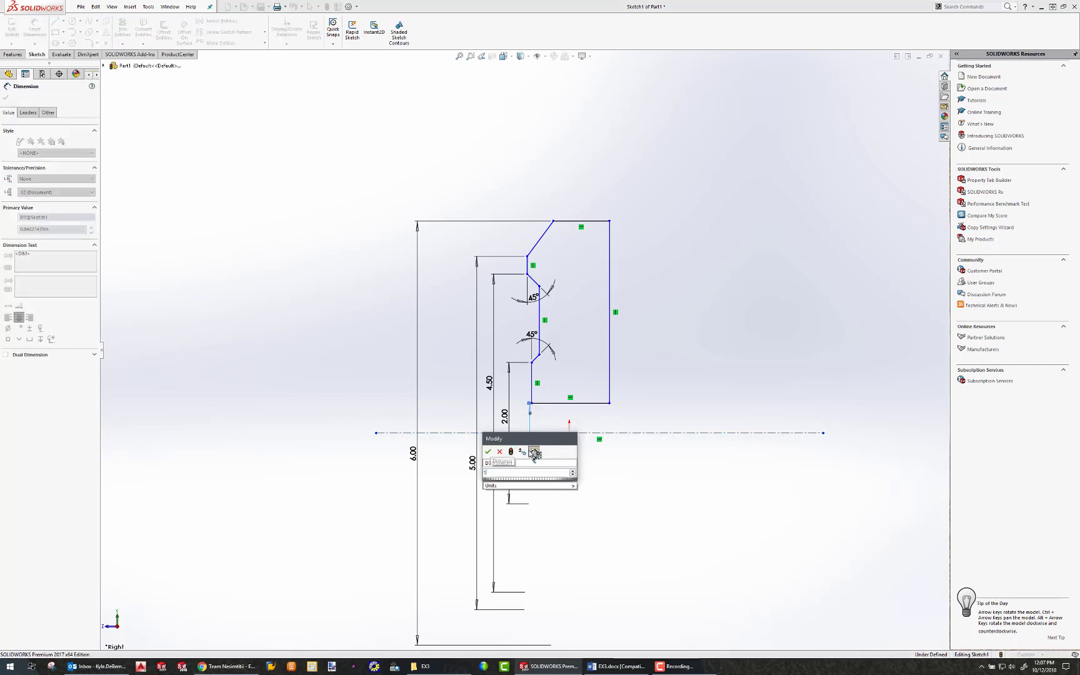
pyautogui.press('Return')
pyautogui.press('Escape')
# Step: Make the profile's right vertical edge coincident with the origin
pyautogui.click(609, 333)
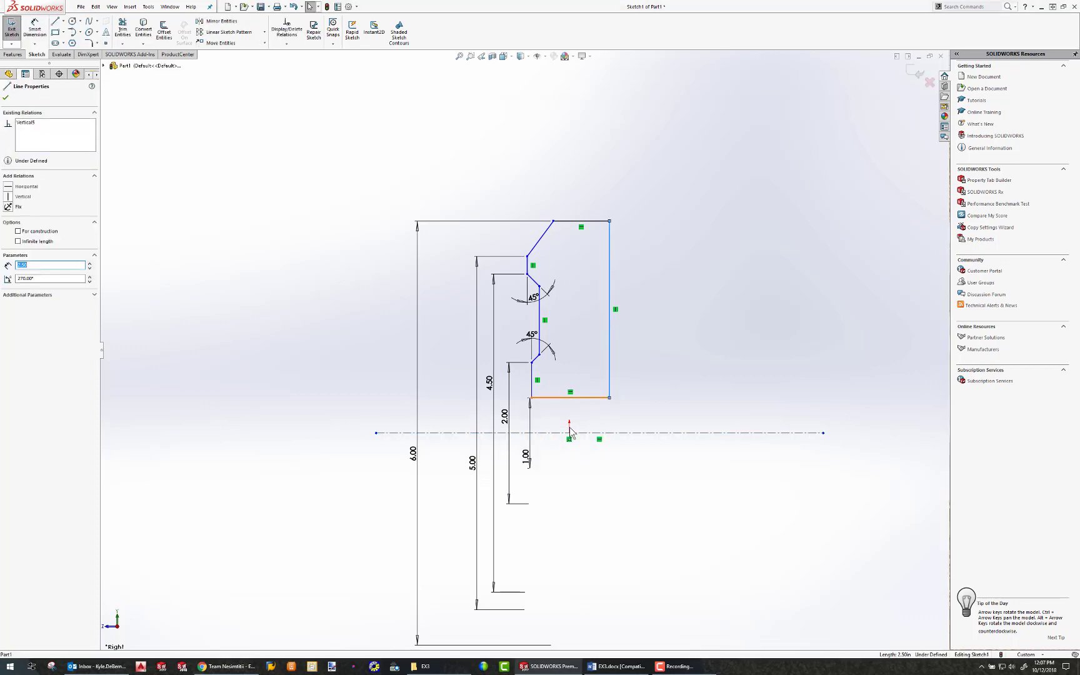
pyautogui.keyDown('ctrl'); pyautogui.click(569, 433); pyautogui.keyUp('ctrl')
pyautogui.click(8, 244)
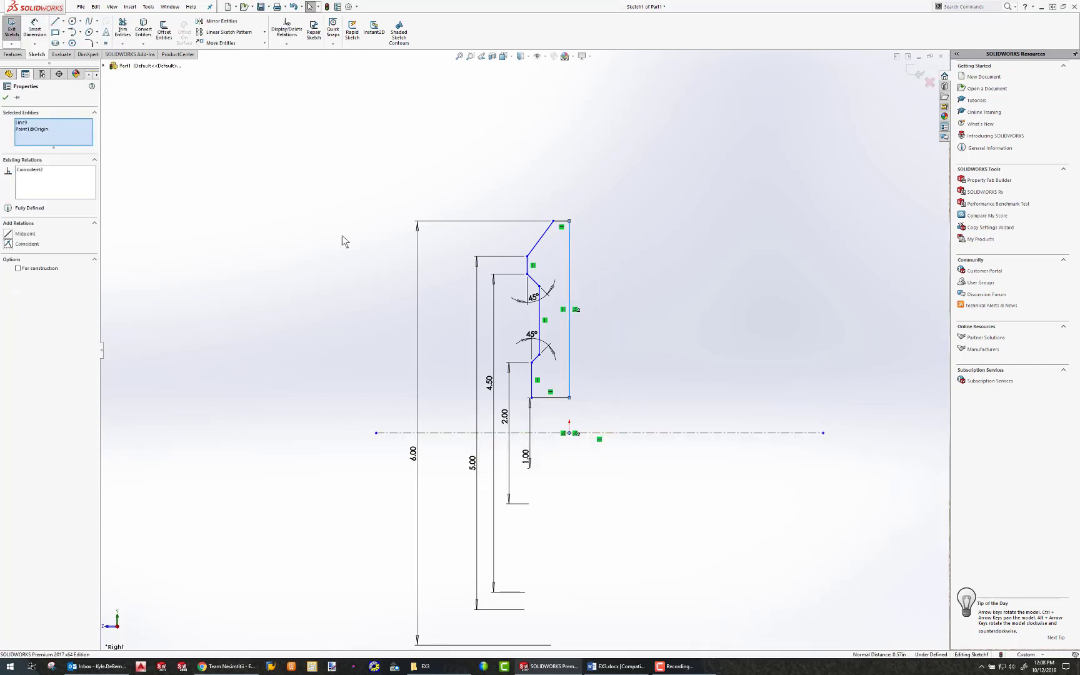
pyautogui.click(672, 225)
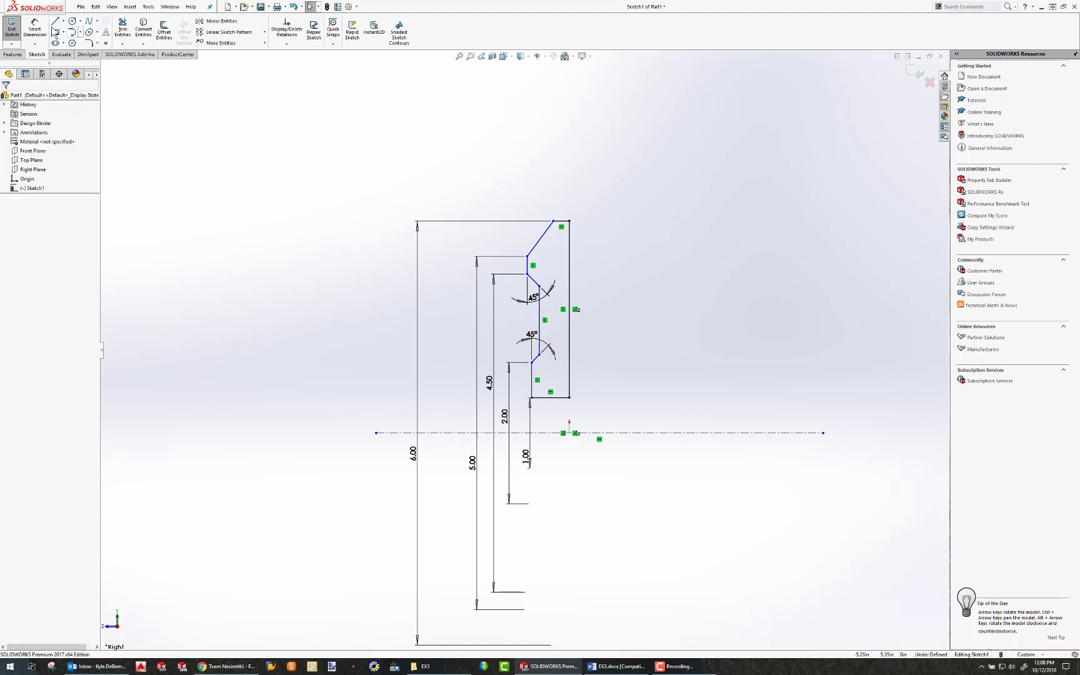
# Step: Dimension the angle between the outer slanted line and the upper left vertical edge as 15°
pyautogui.click(34, 28)
pyautogui.click(541, 239)
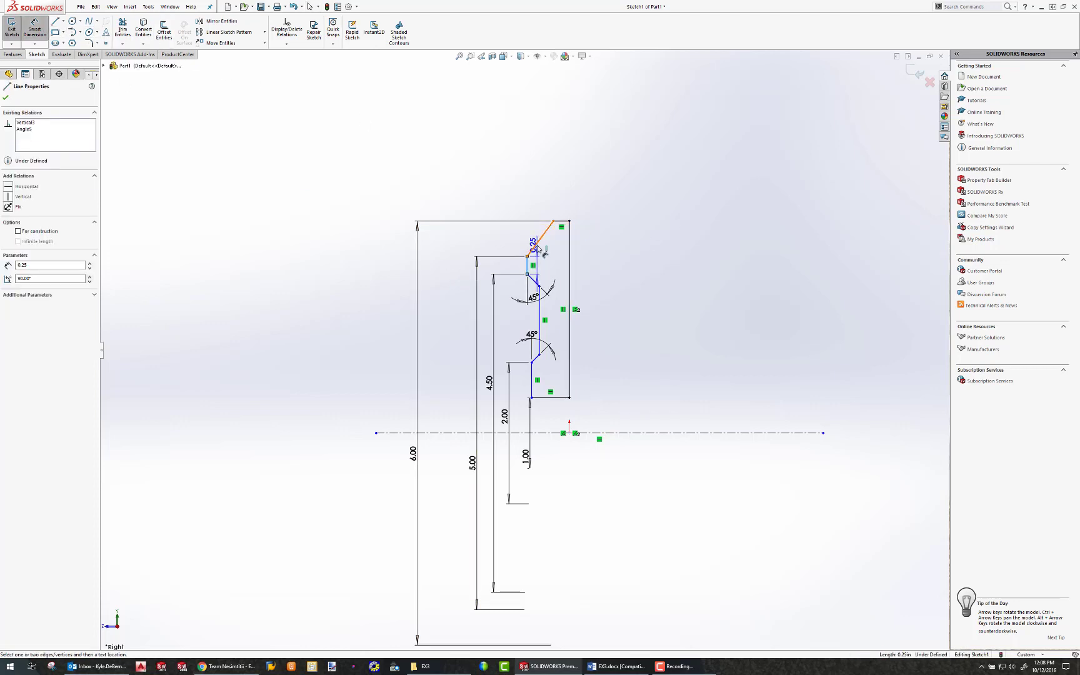
pyautogui.click(555, 191)
pyautogui.write('15')
pyautogui.press('Return')
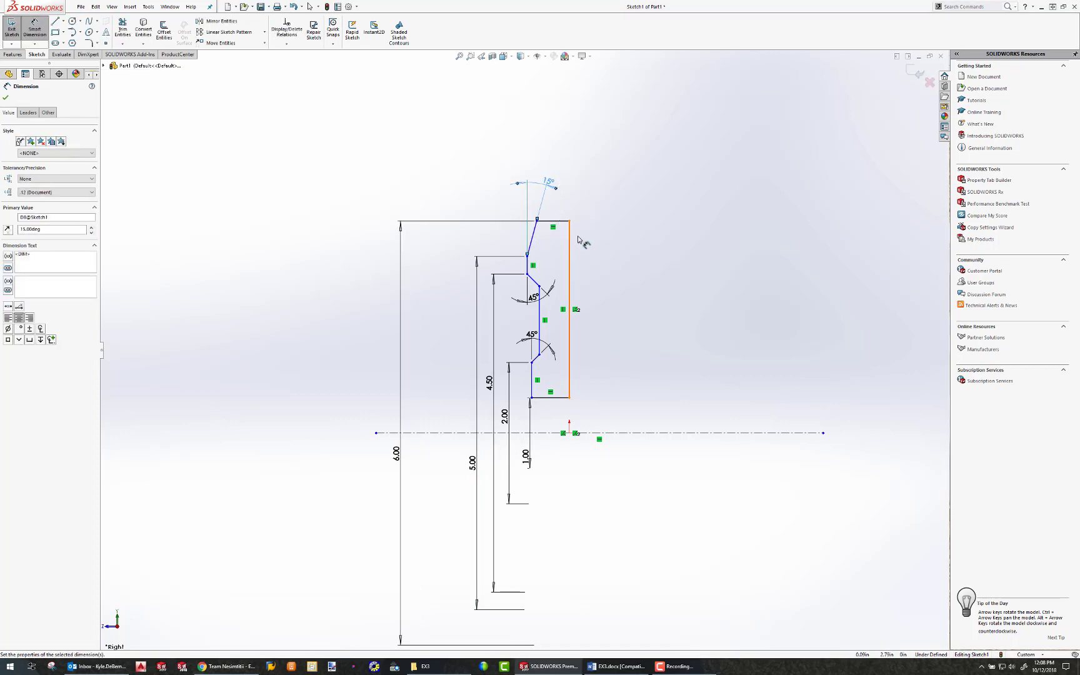
# Step: Dimension the distance between the upper left vertical edge and the right vertical edge as 1.25/2 in
pyautogui.click(527, 265)
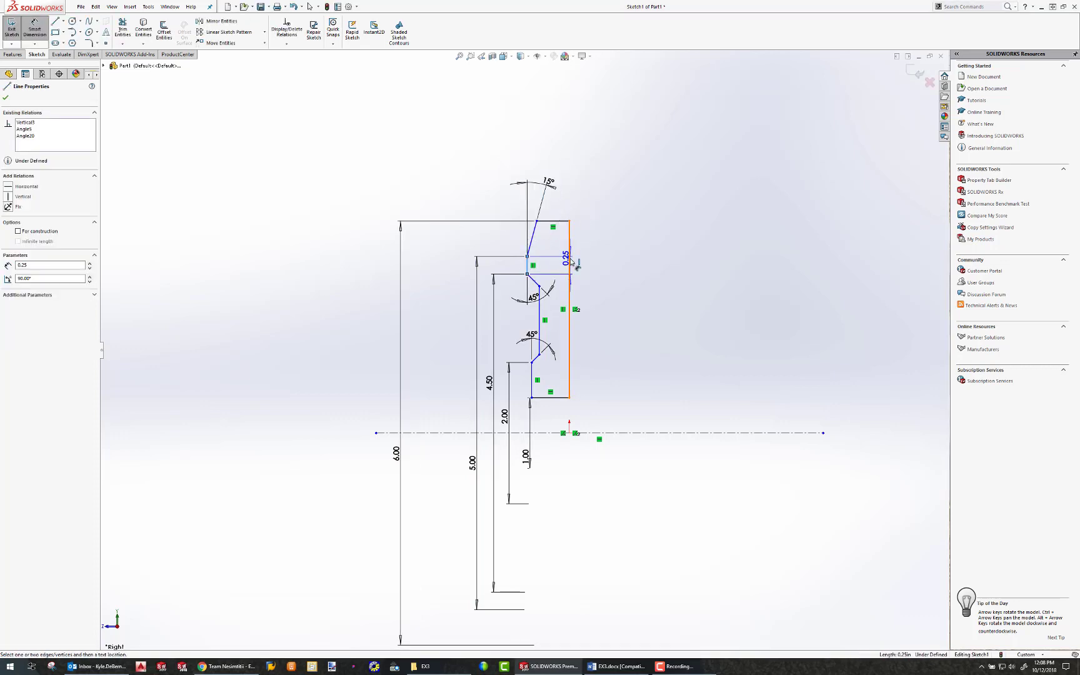
pyautogui.click(570, 263)
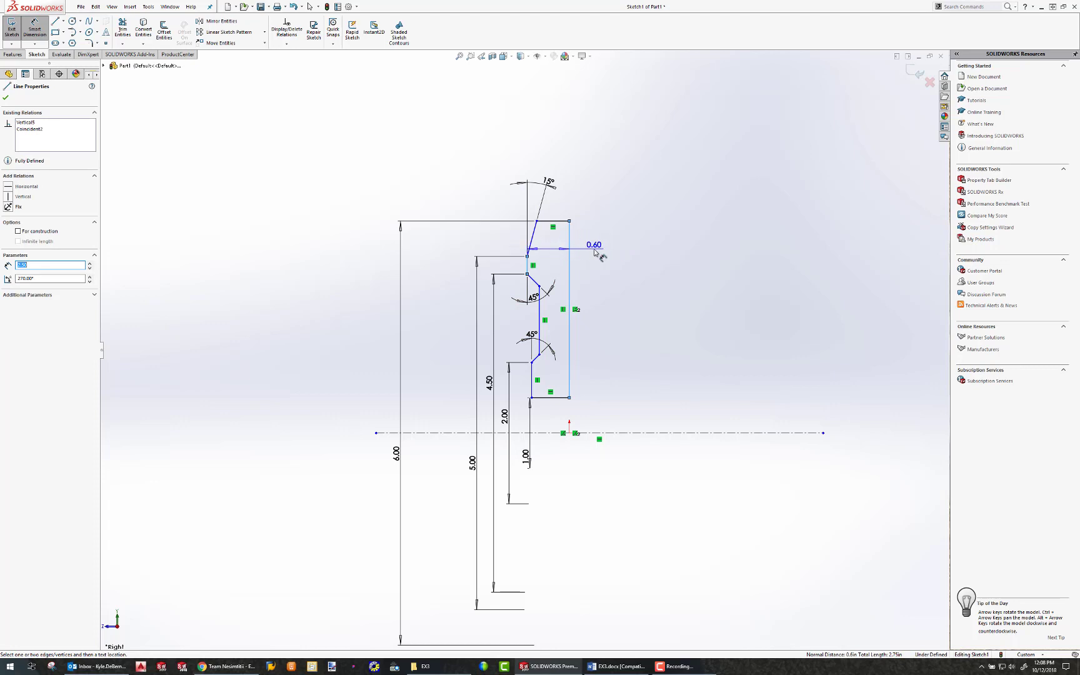
pyautogui.click(587, 194)
pyautogui.write('1.25/2')
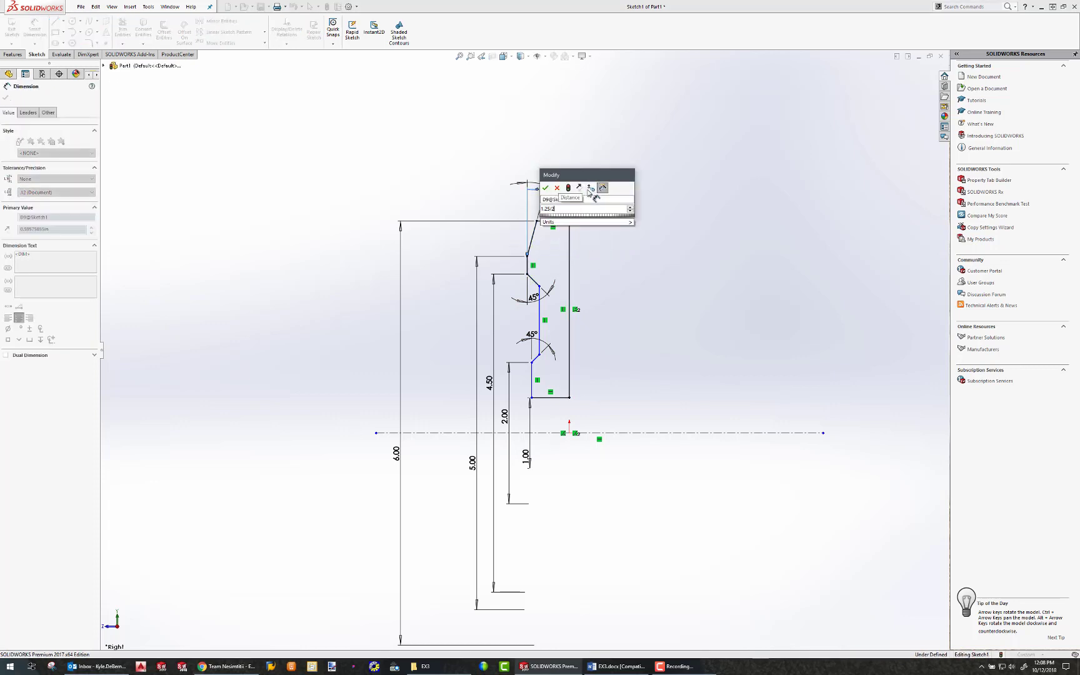
pyautogui.press('Return')
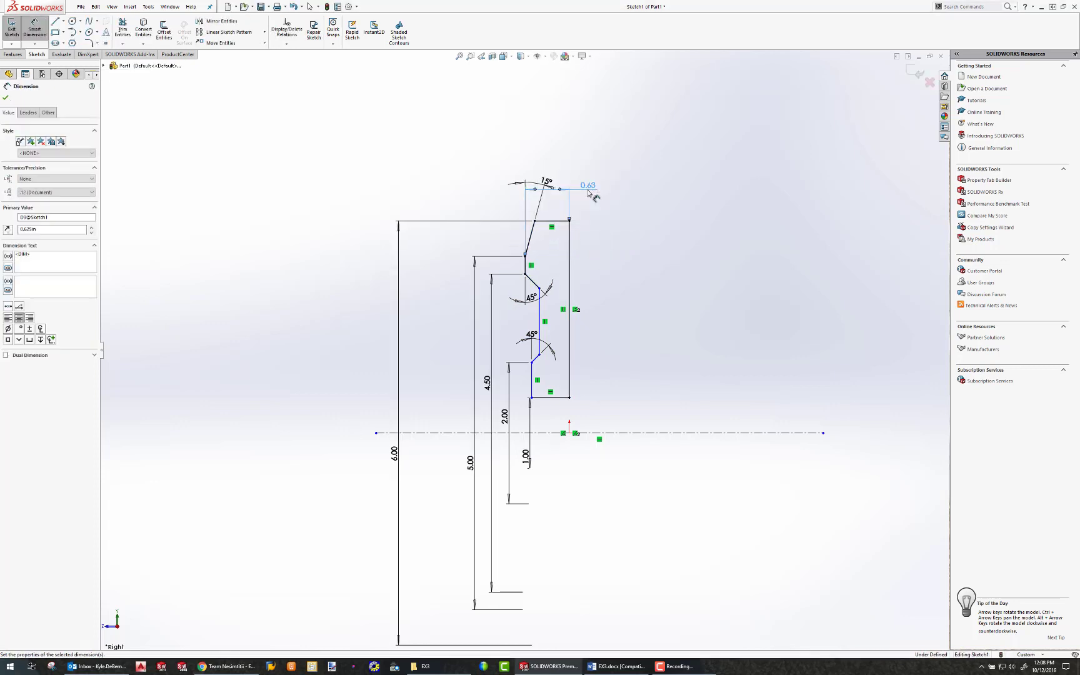
pyautogui.press('Escape')
# Step: Make the upper and lower left vertical edges of the profile collinear
pyautogui.scroll(5, 548, 339)
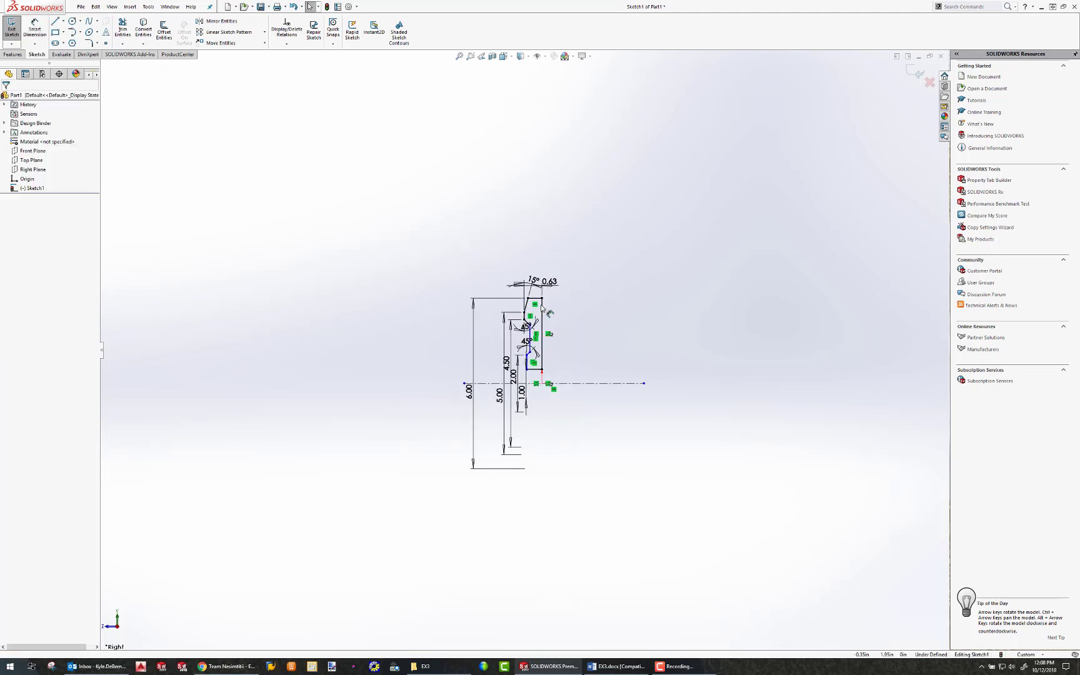
pyautogui.scroll(-5, 525, 322)
pyautogui.click(536, 299)
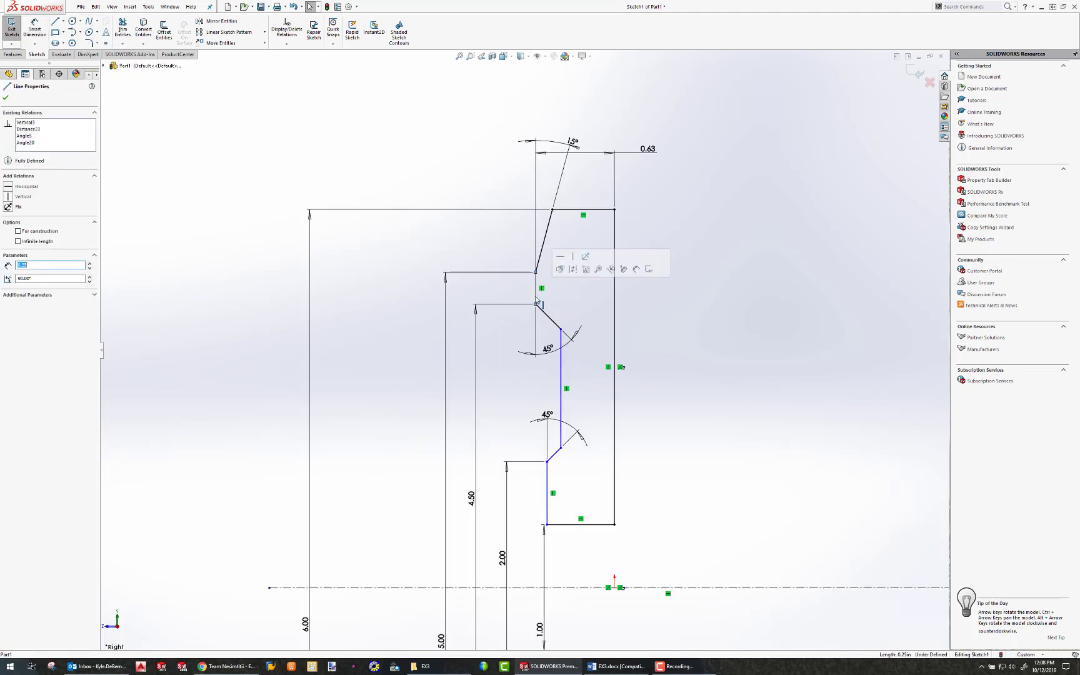
pyautogui.click(537, 299)
pyautogui.keyDown('ctrl'); pyautogui.click(547, 481); pyautogui.keyUp('ctrl')
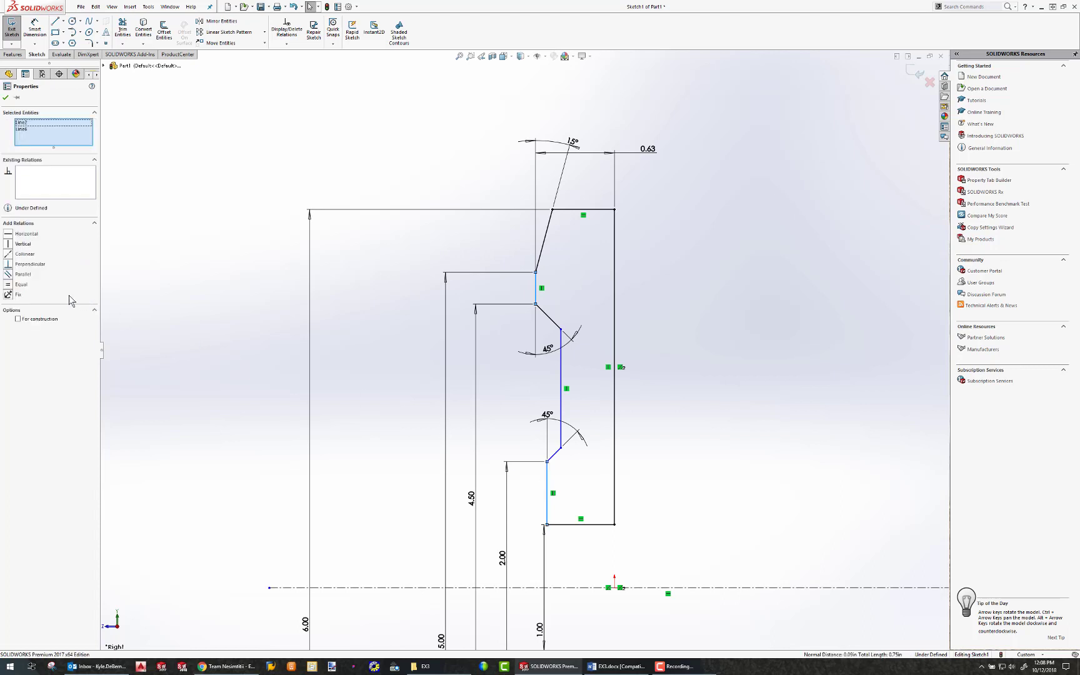
pyautogui.click(6, 256)
pyautogui.click(207, 187)
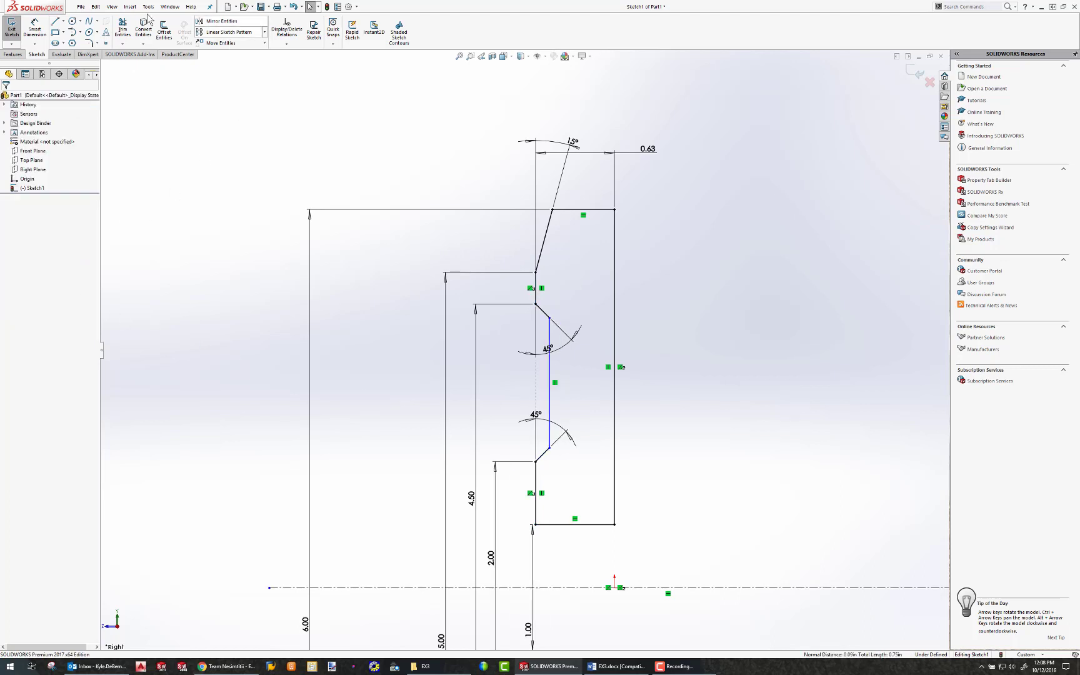
# Step: Dimension the recess's vertical line 1/2 in from the right vertical edge and move that dimension lower inside the profile
pyautogui.click(34, 29)
pyautogui.click(549, 338)
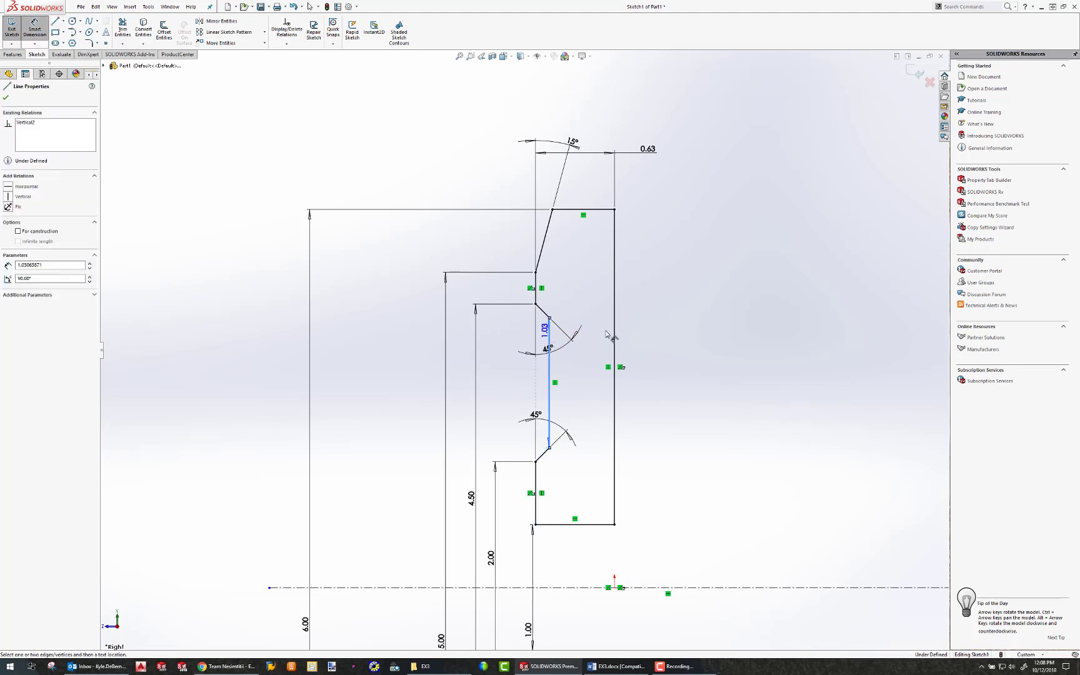
pyautogui.click(614, 312)
pyautogui.click(599, 302)
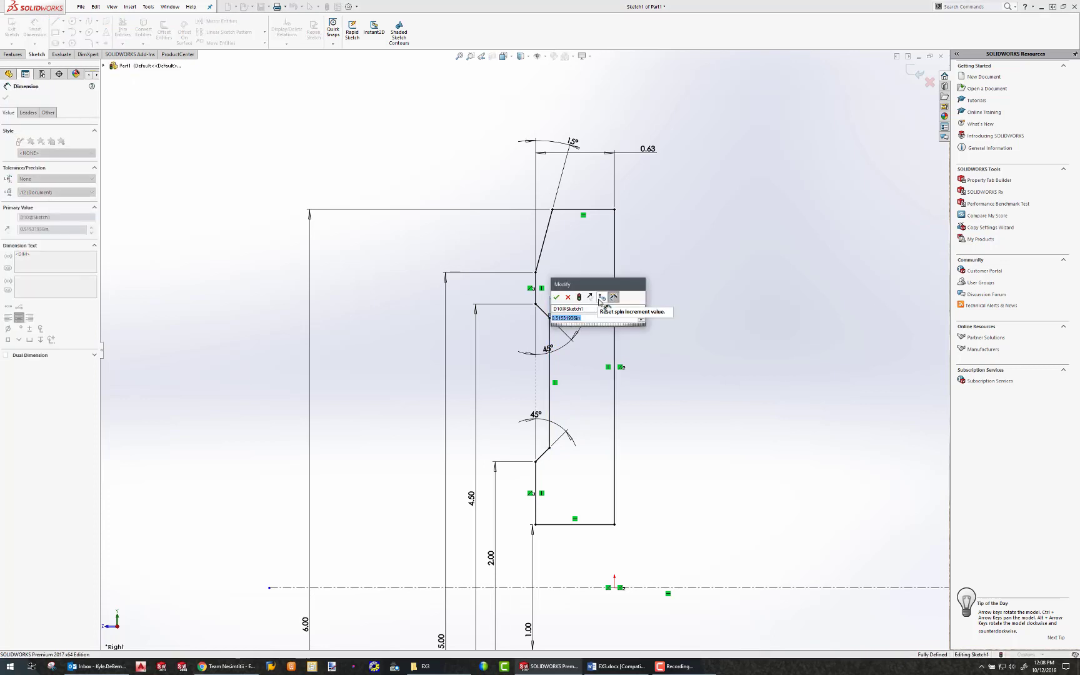
pyautogui.write('1/2')
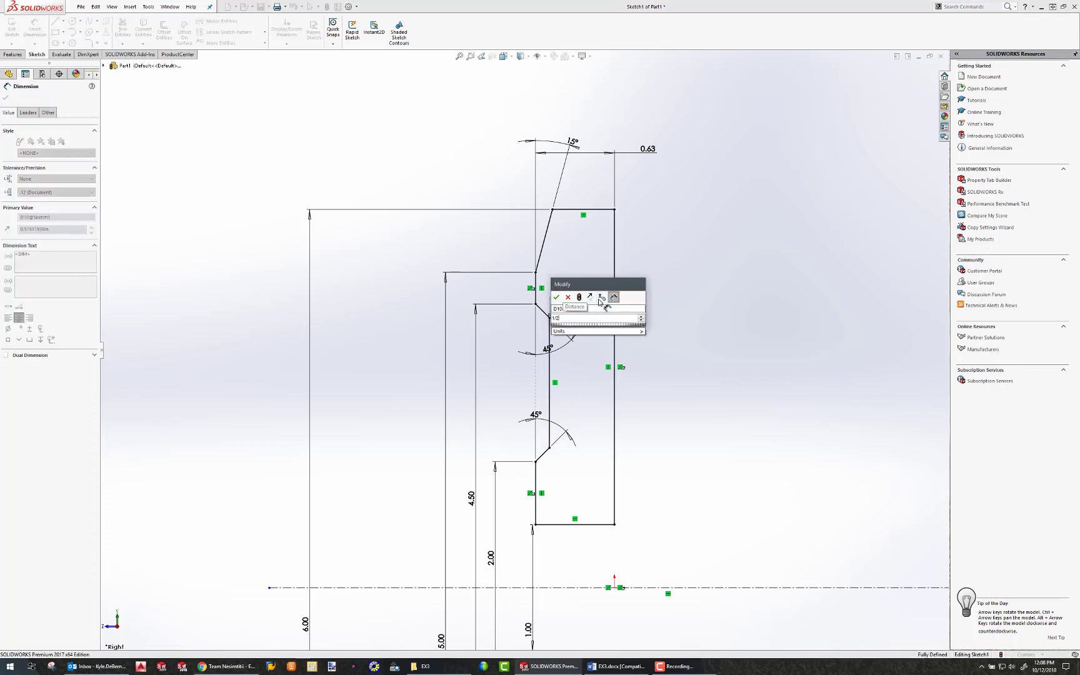
pyautogui.press('Return')
pyautogui.click(646, 292)
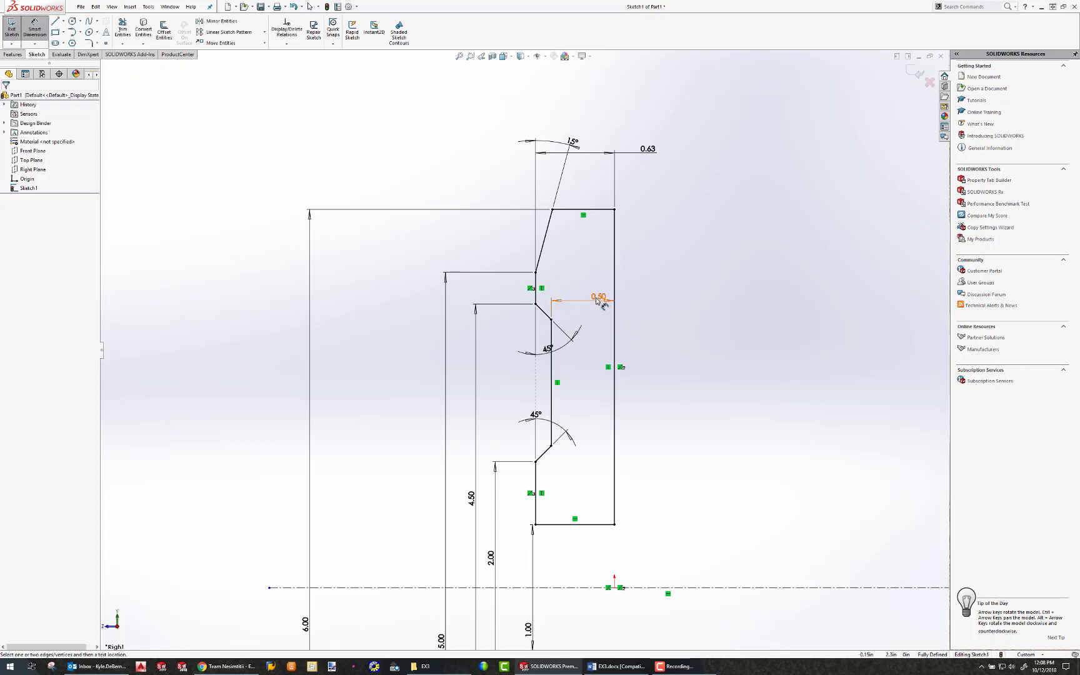
pyautogui.moveTo(599, 301); pyautogui.dragTo(585, 342)
pyautogui.scroll(-1, 590, 410)
pyautogui.scroll(3, 585, 412)
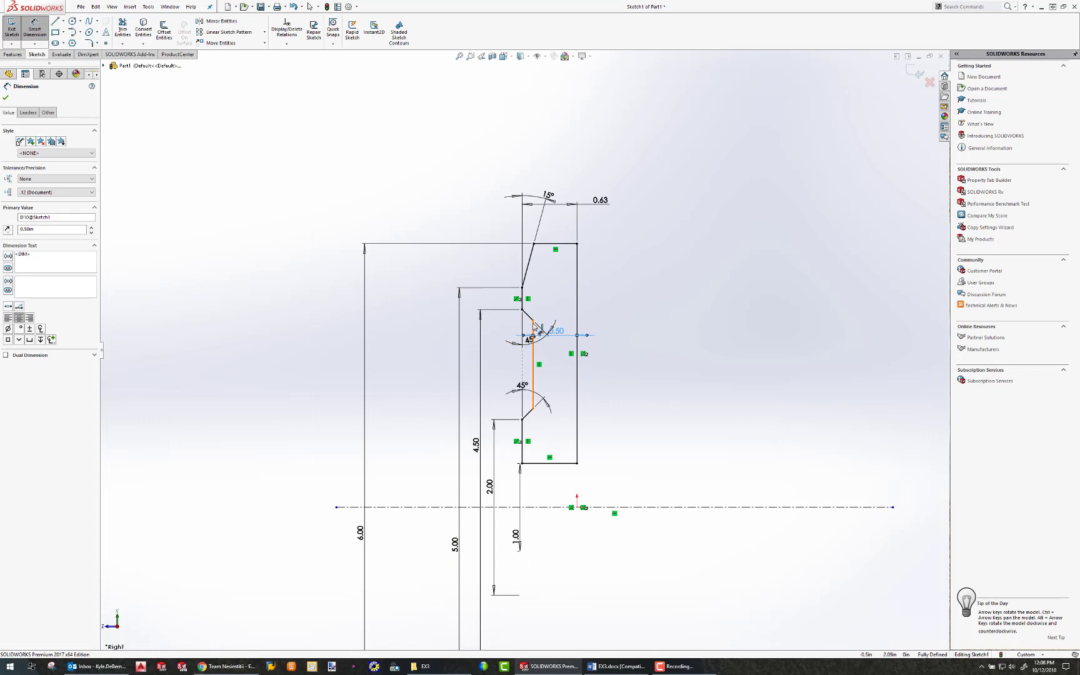
# Step: Revolve the gear cross-section 360° about the horizontal centerline to create half of the gear blank
pyautogui.click(13, 55)
pyautogui.click(42, 30)
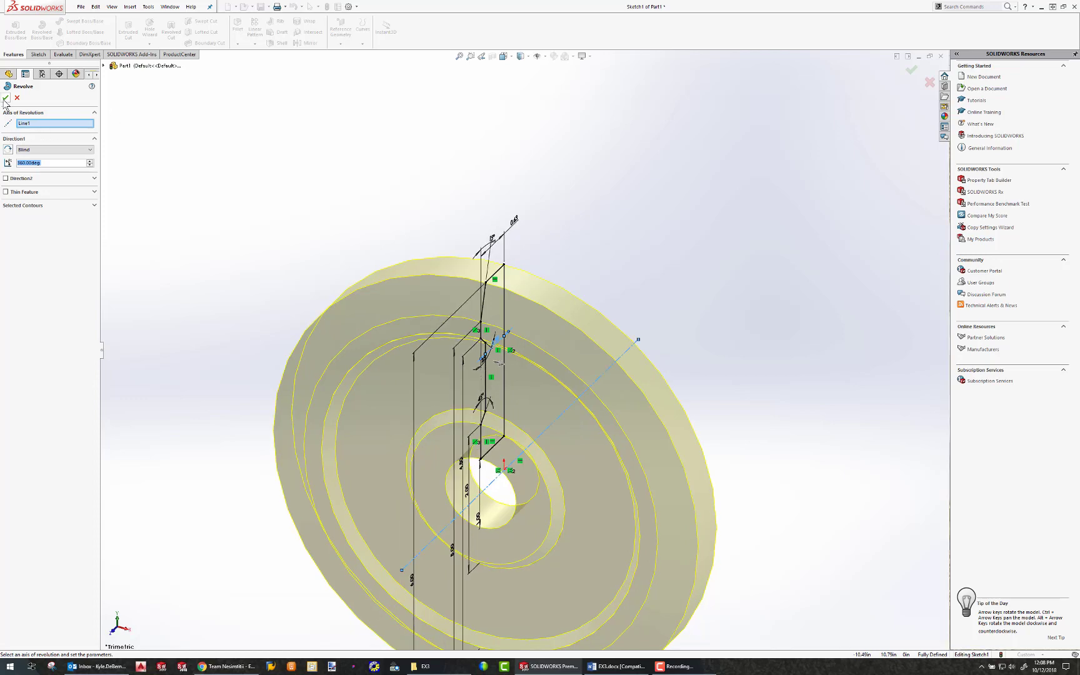
pyautogui.click(5, 99)
# Step: Mirror the revolved body about its flat back face to form the full-thickness gear blank
pyautogui.moveTo(458, 414); pyautogui.dragTo(267, 300, button='middle')
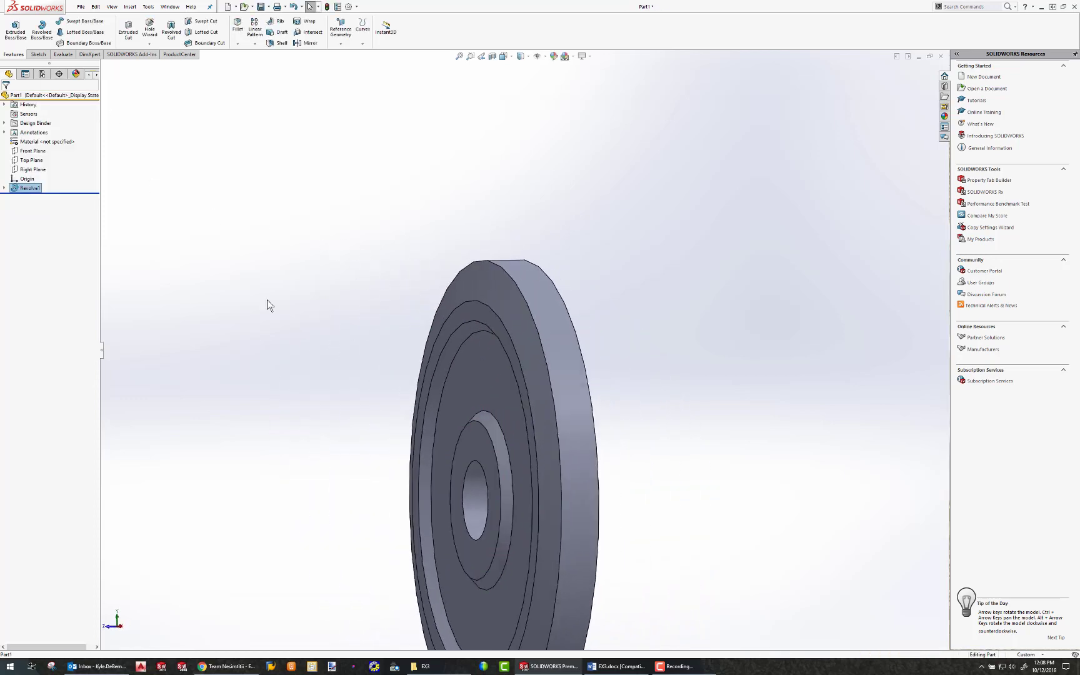
pyautogui.moveTo(477, 226); pyautogui.dragTo(369, 213, button='middle')
pyautogui.moveTo(461, 261); pyautogui.dragTo(413, 206, button='middle')
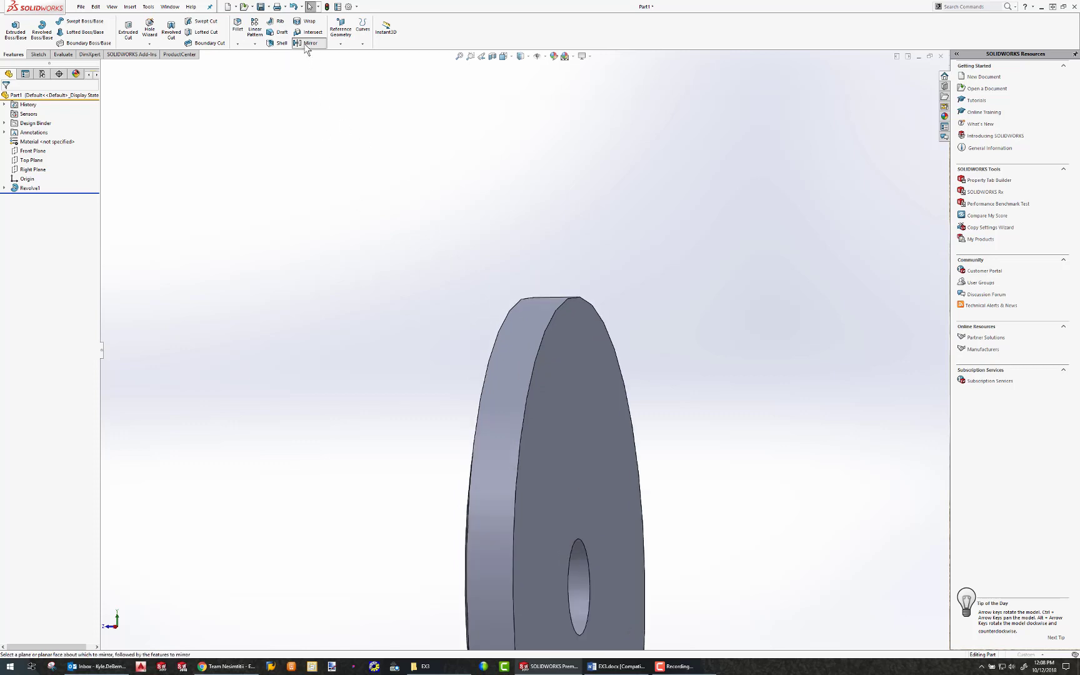
pyautogui.click(307, 43)
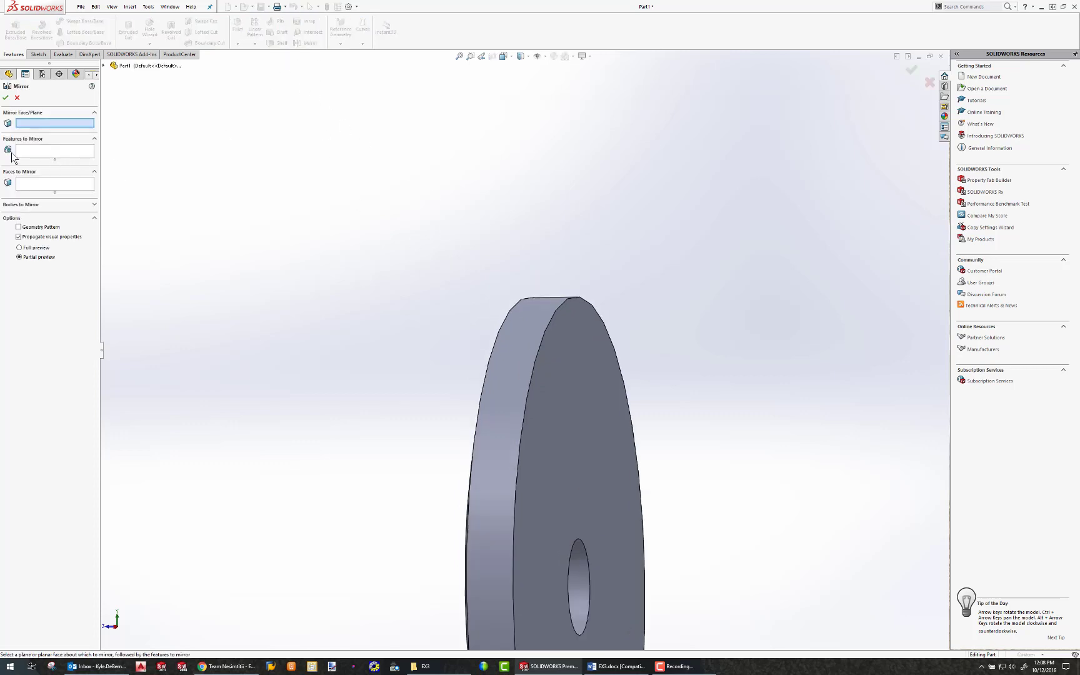
pyautogui.click(569, 372)
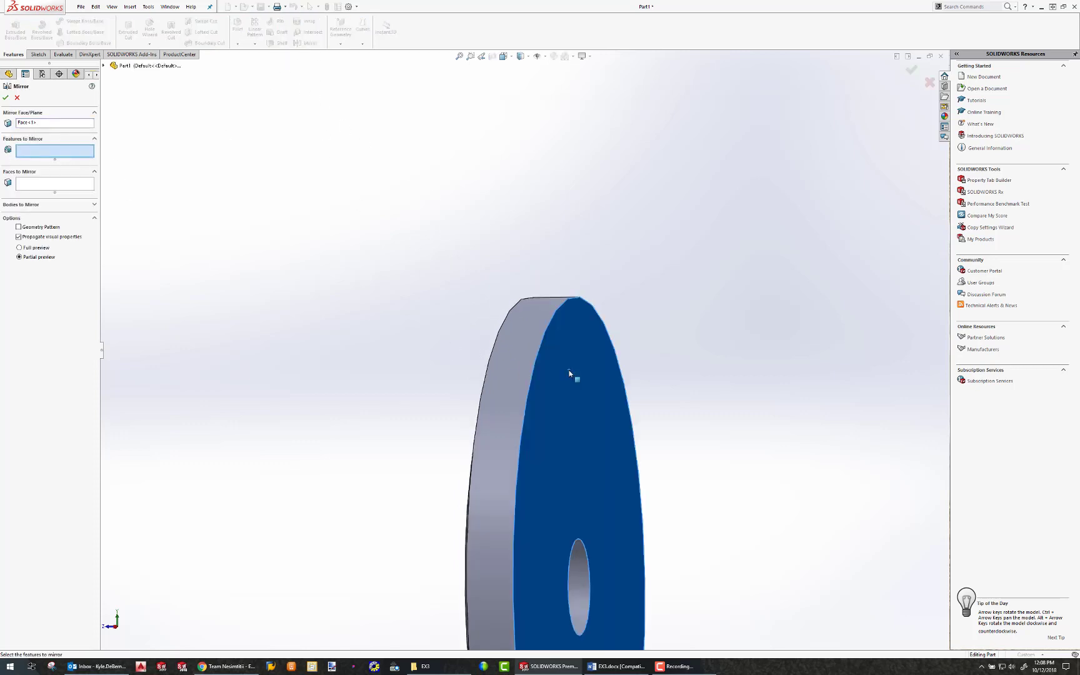
pyautogui.click(27, 204)
pyautogui.click(515, 354)
pyautogui.moveTo(516, 354); pyautogui.dragTo(636, 410, button='middle')
pyautogui.click(6, 98)
pyautogui.scroll(-1, 367, 485)
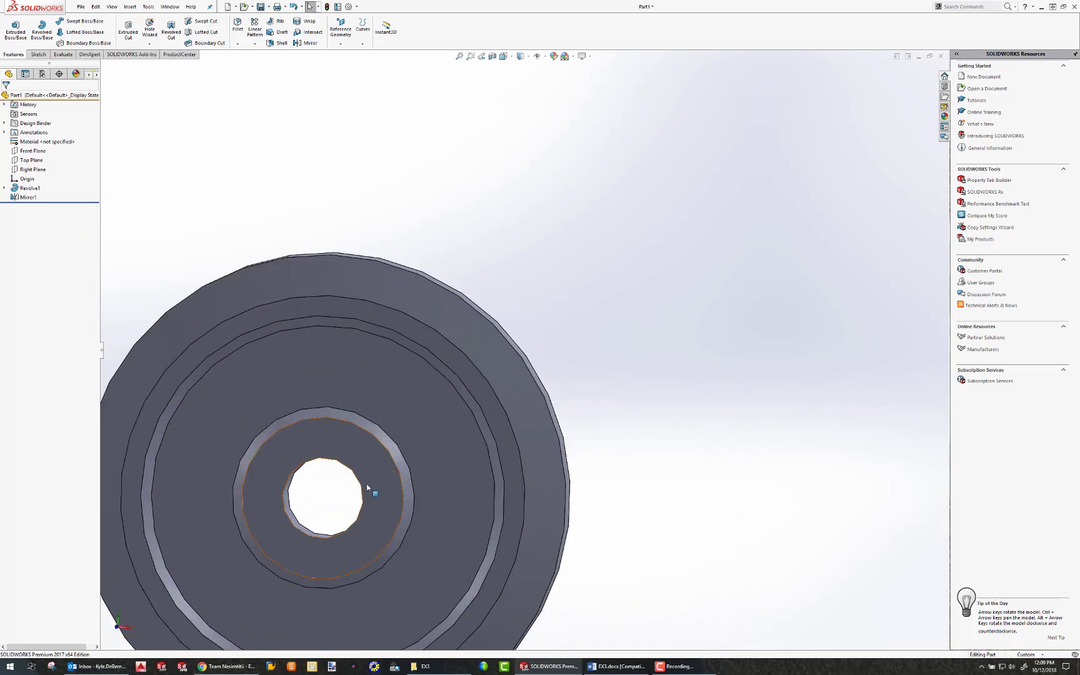
# Step: Switch to the EX3 Word document and enlarge the exercise drawing to examine the bore, keyway and tooth details
pyautogui.scroll(3, 368, 485)
pyautogui.scroll(-3, 437, 397)
pyautogui.click(435, 373)
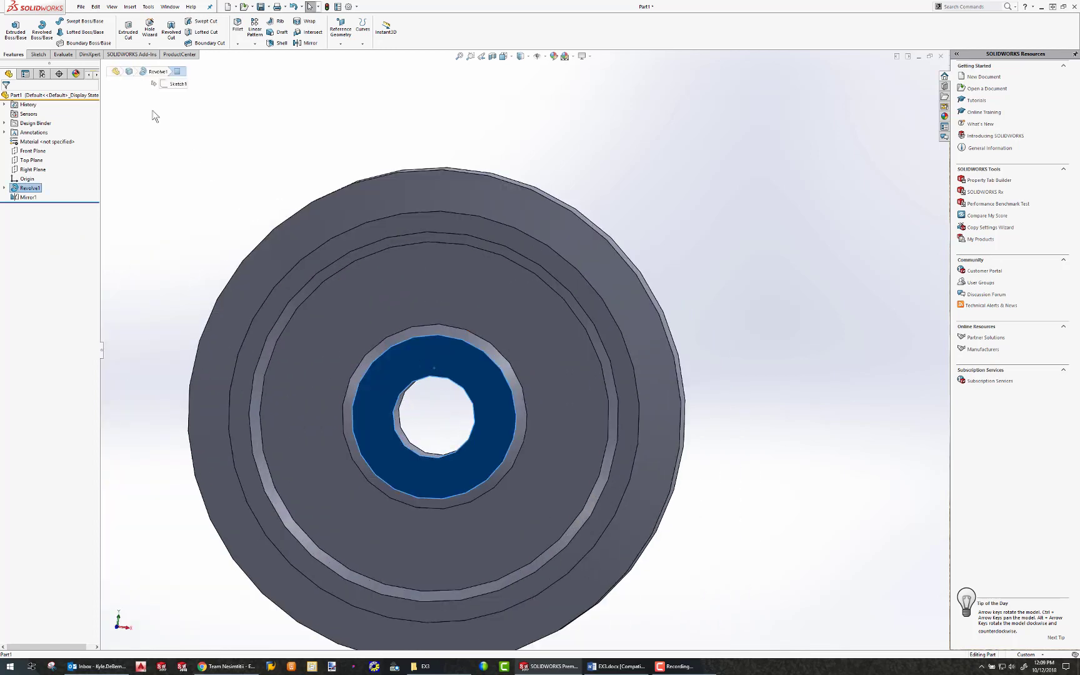
pyautogui.press('Escape')
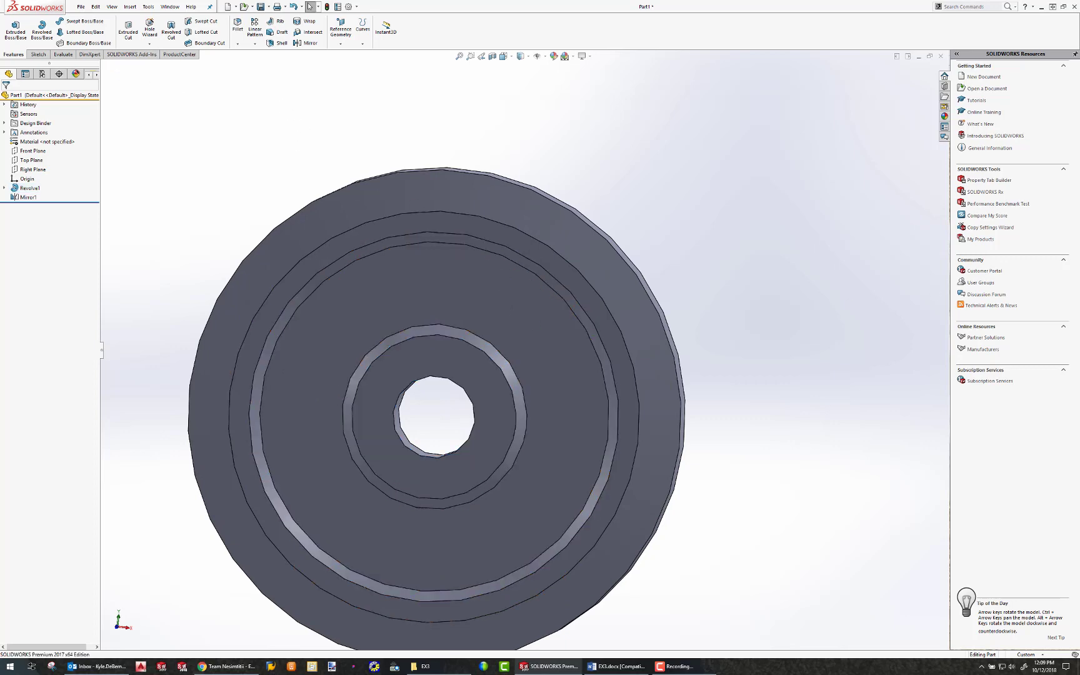
pyautogui.moveTo(858, 51); pyautogui.dragTo(771, 58)
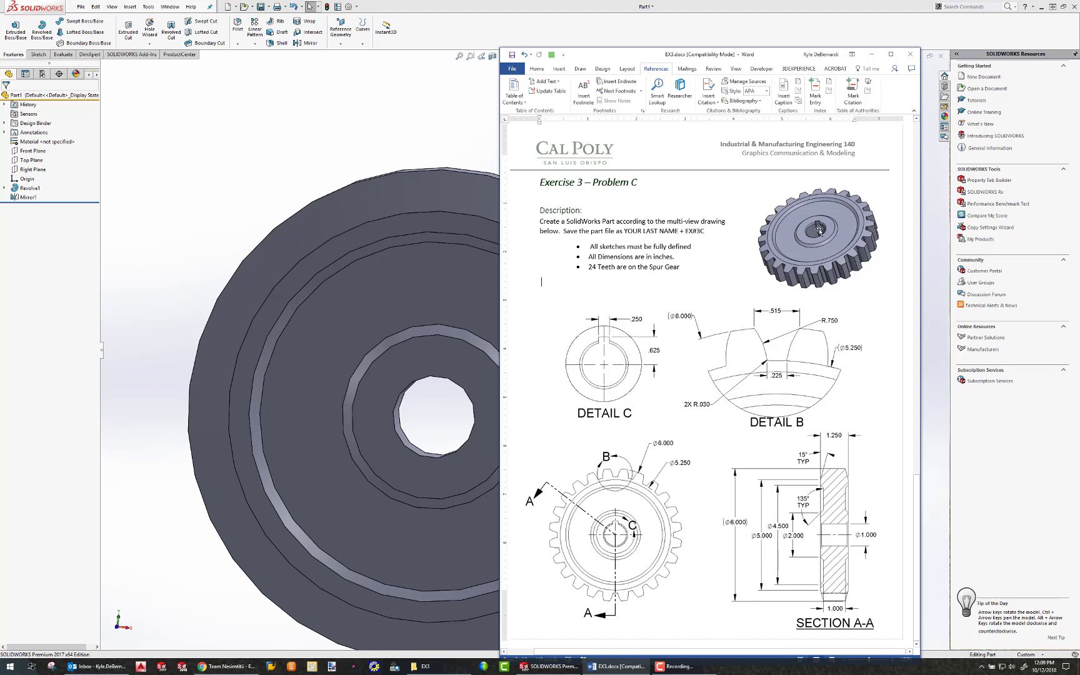
pyautogui.keyDown('ctrl'); pyautogui.scroll(4, 821, 231); pyautogui.keyUp('ctrl')
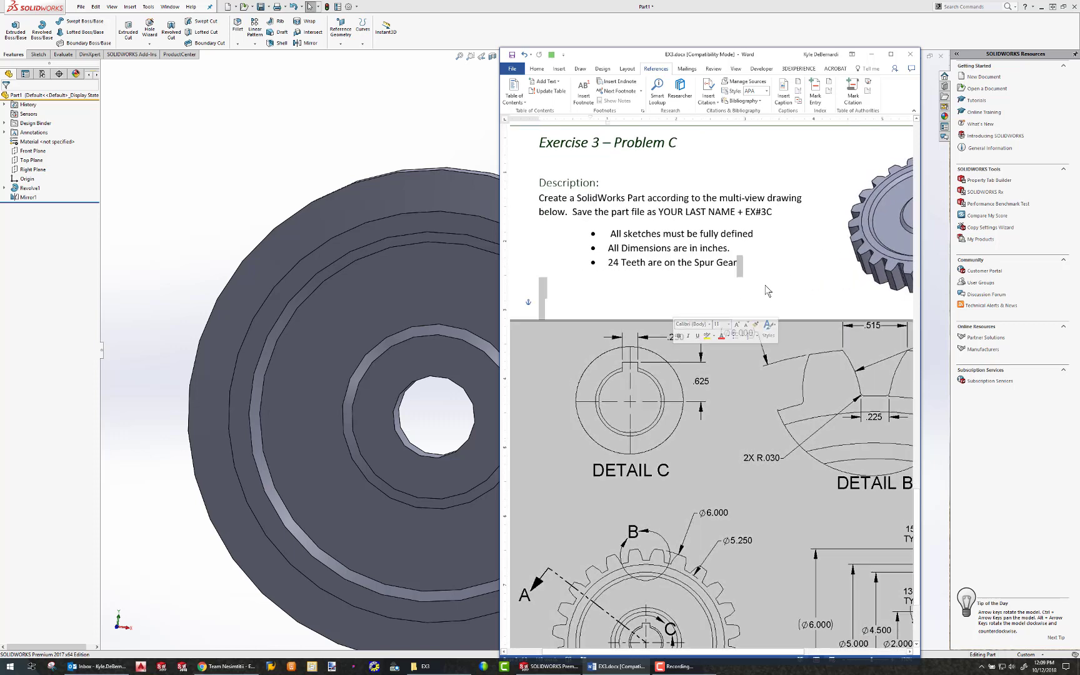
pyautogui.scroll(1, 806, 258)
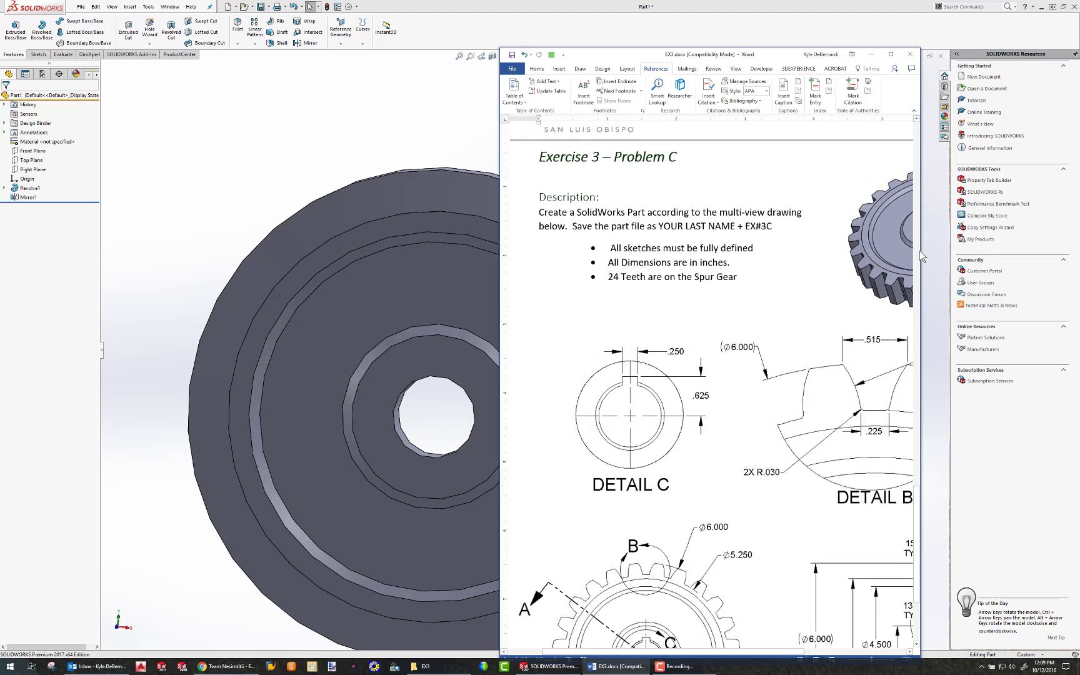
pyautogui.moveTo(920, 250); pyautogui.dragTo(1032, 247)
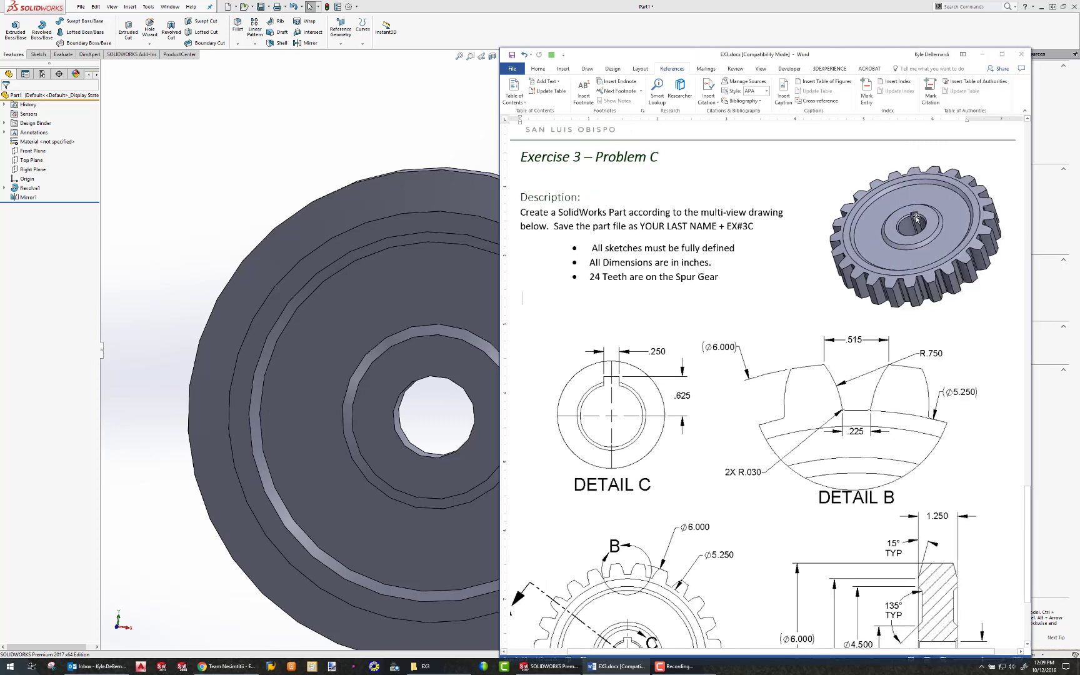
pyautogui.scroll(-3, 621, 492)
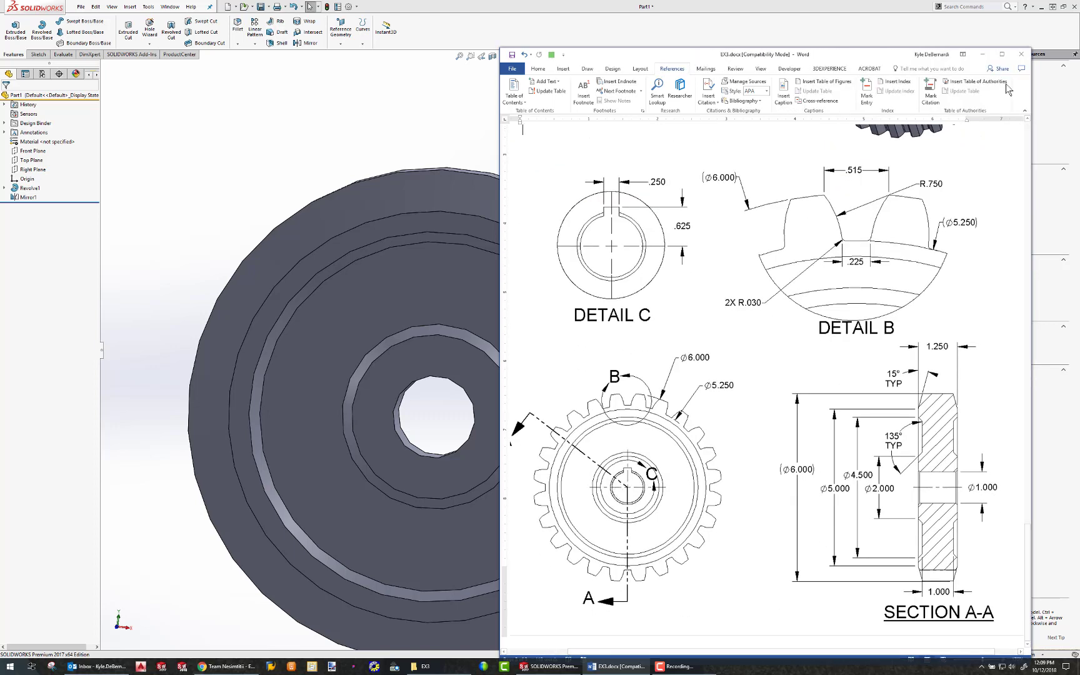
pyautogui.click(983, 55)
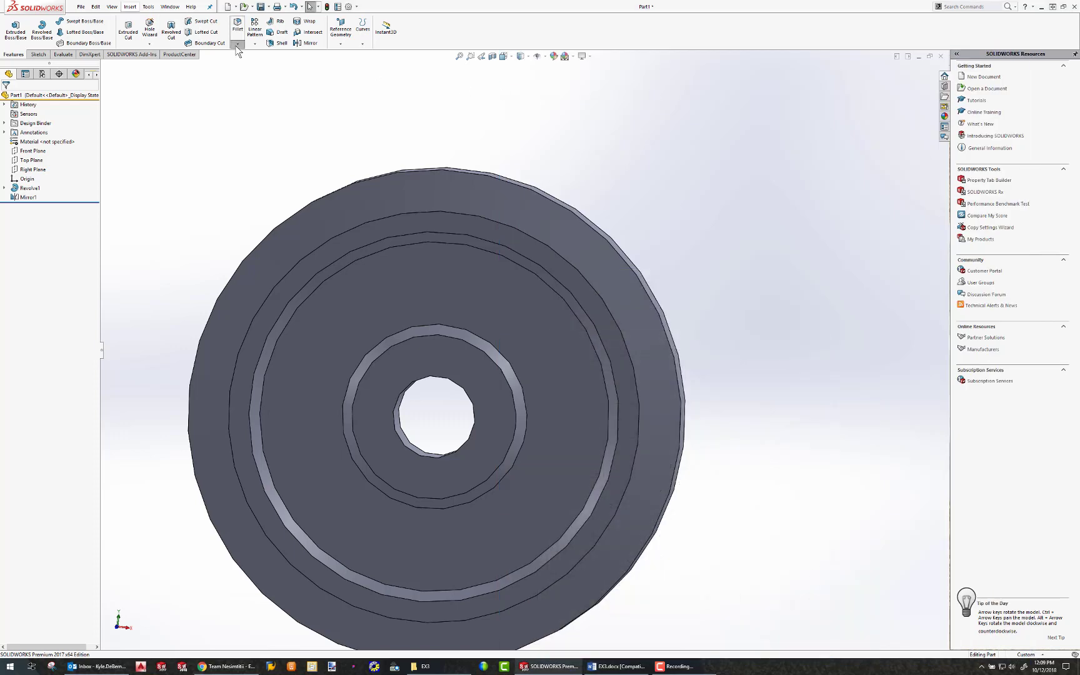
# Step: Chamfer both circular edges of the center bore by 0.05 in at 45°
pyautogui.click(238, 43)
pyautogui.click(250, 70)
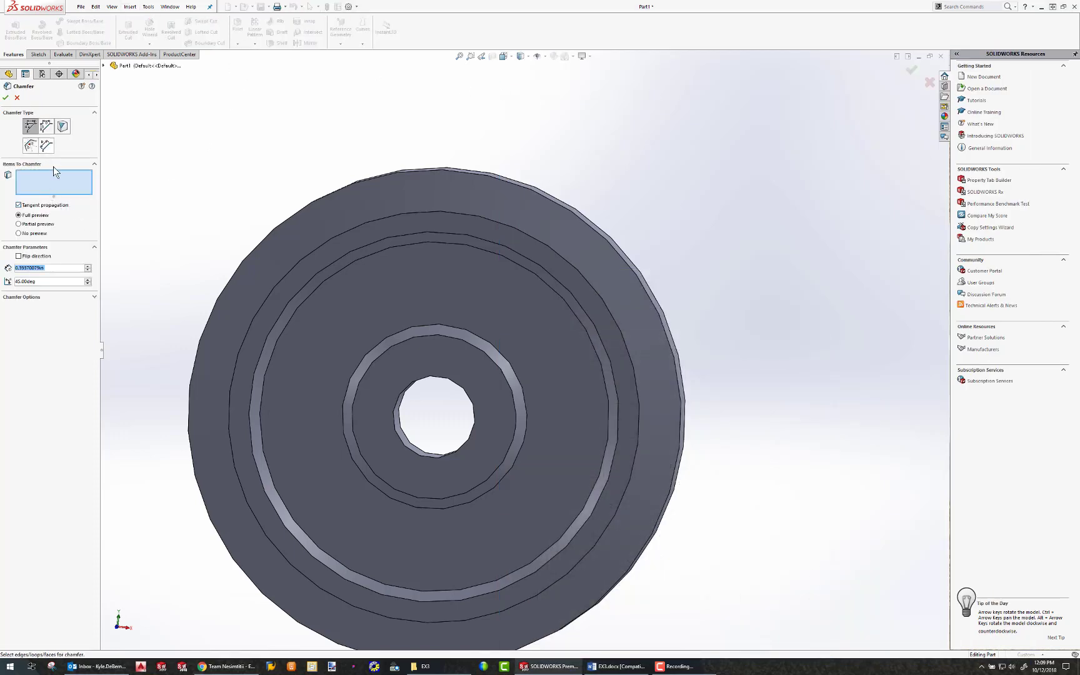
pyautogui.write('0.05')
pyautogui.press('Return')
pyautogui.moveTo(509, 400); pyautogui.dragTo(288, 400, button='middle')
pyautogui.click(426, 455)
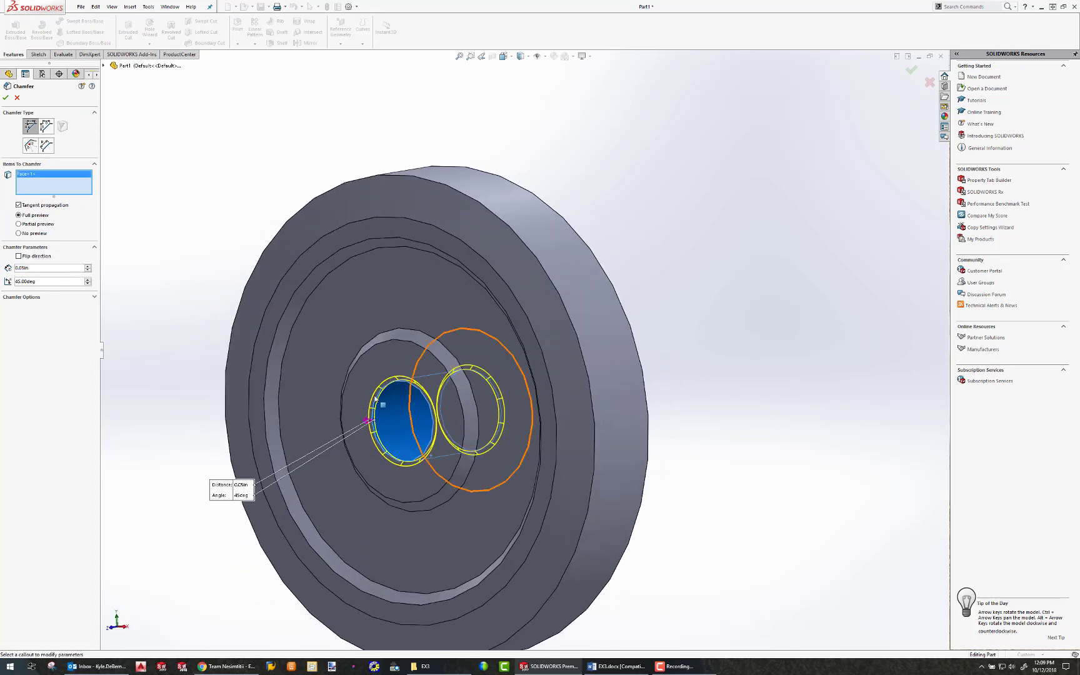
pyautogui.click(6, 98)
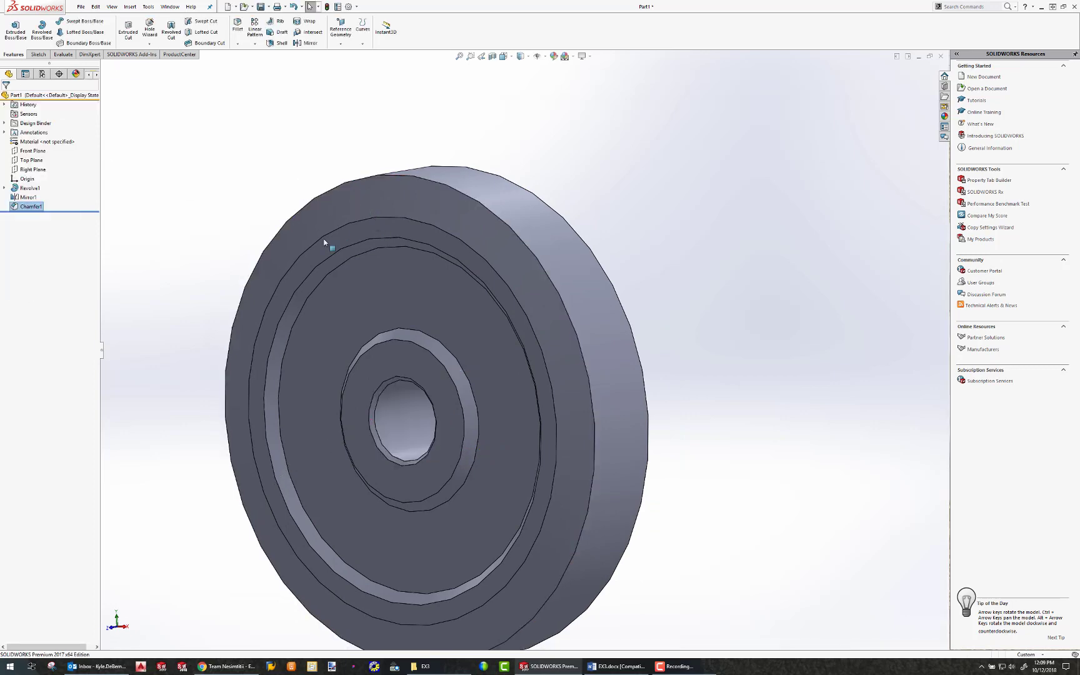
# Step: Start a sketch on the hub's annular face and draw a corner rectangle about 0.73 in tall from above the bore down to its center
pyautogui.moveTo(324, 242); pyautogui.dragTo(460, 364, button='middle')
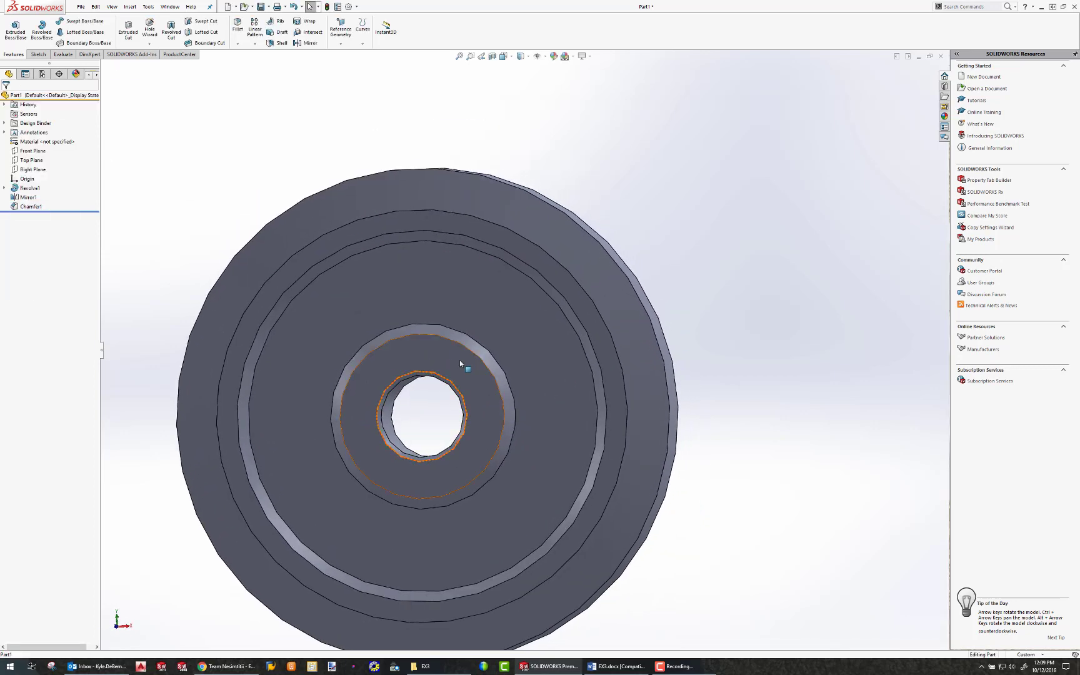
pyautogui.click(421, 365)
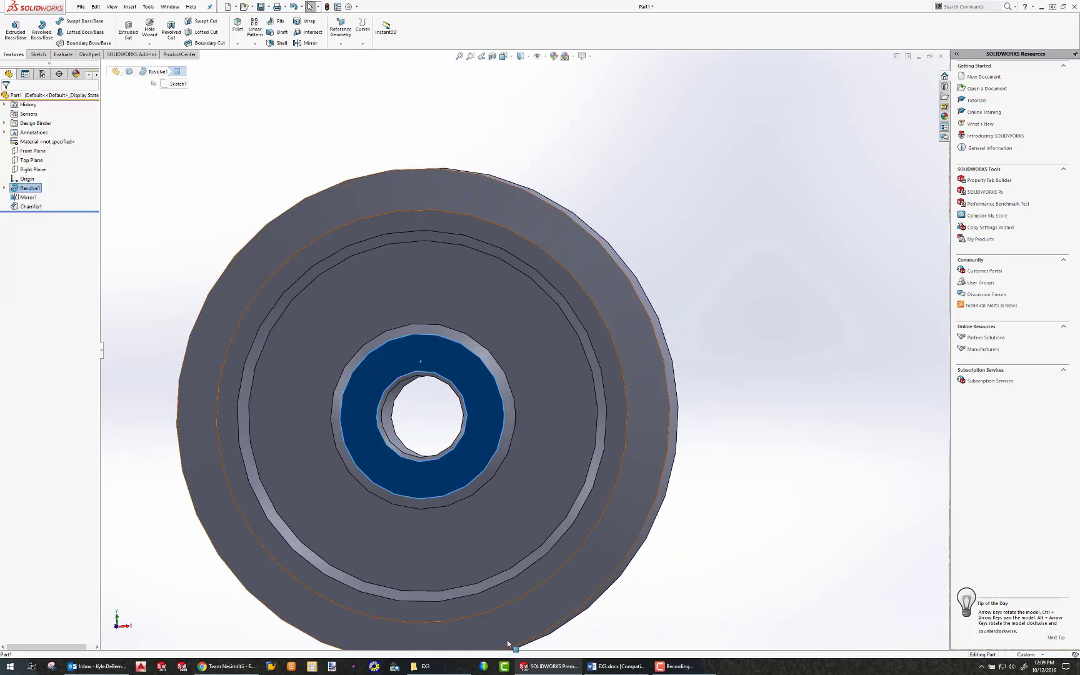
pyautogui.click(37, 55)
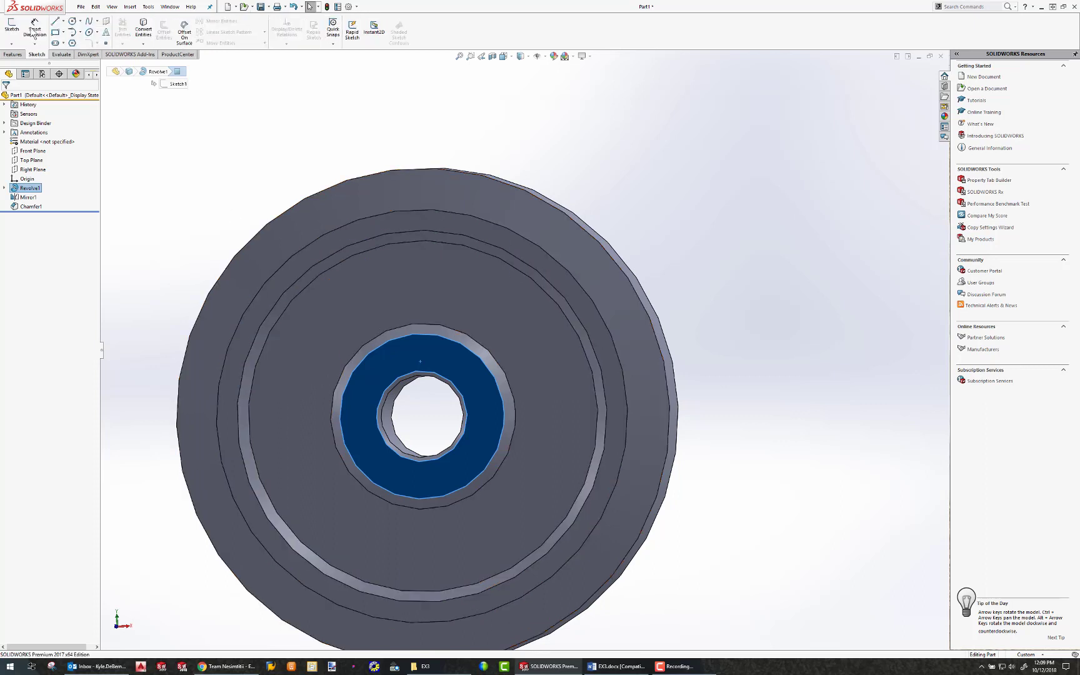
pyautogui.click(12, 28)
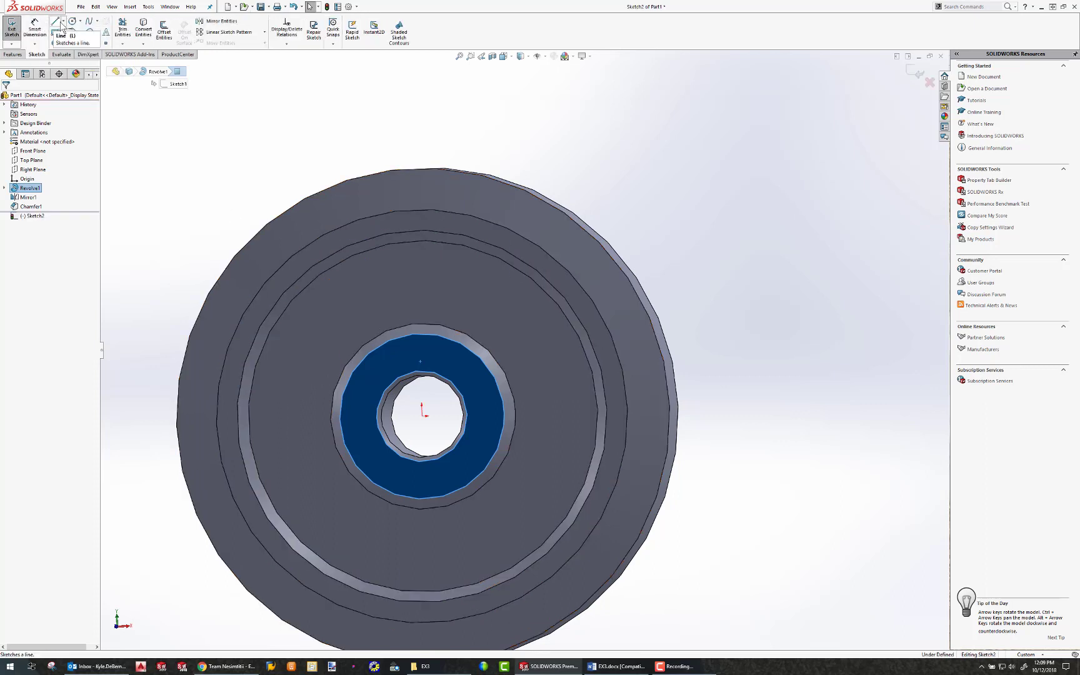
pyautogui.click(55, 32)
pyautogui.click(404, 356)
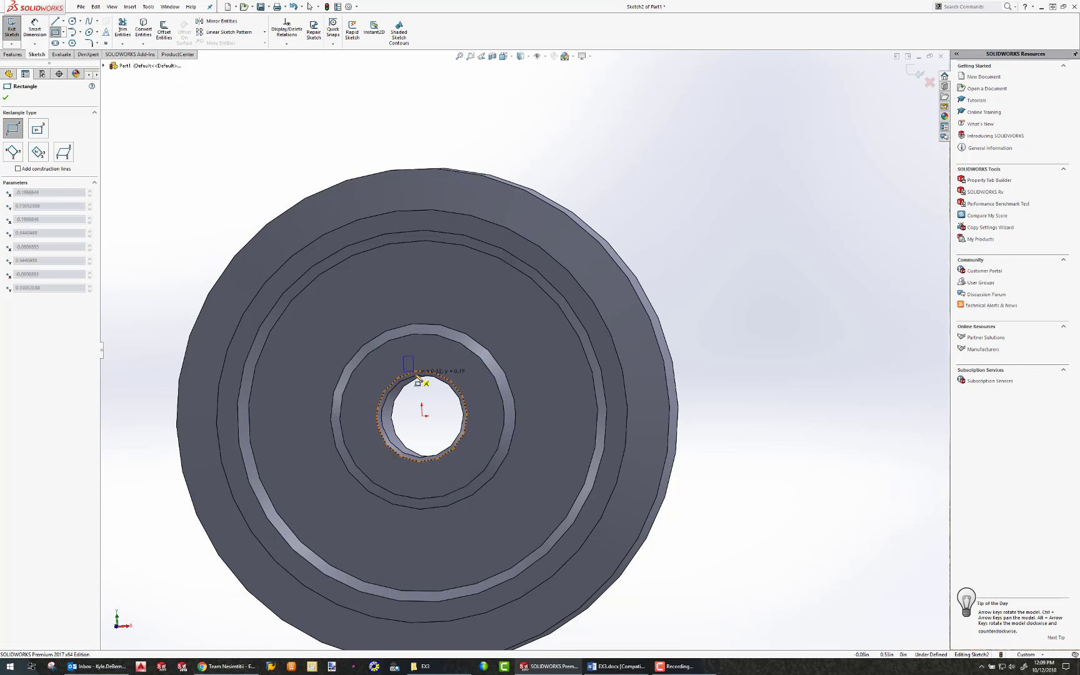
pyautogui.click(435, 417)
pyautogui.press('Escape')
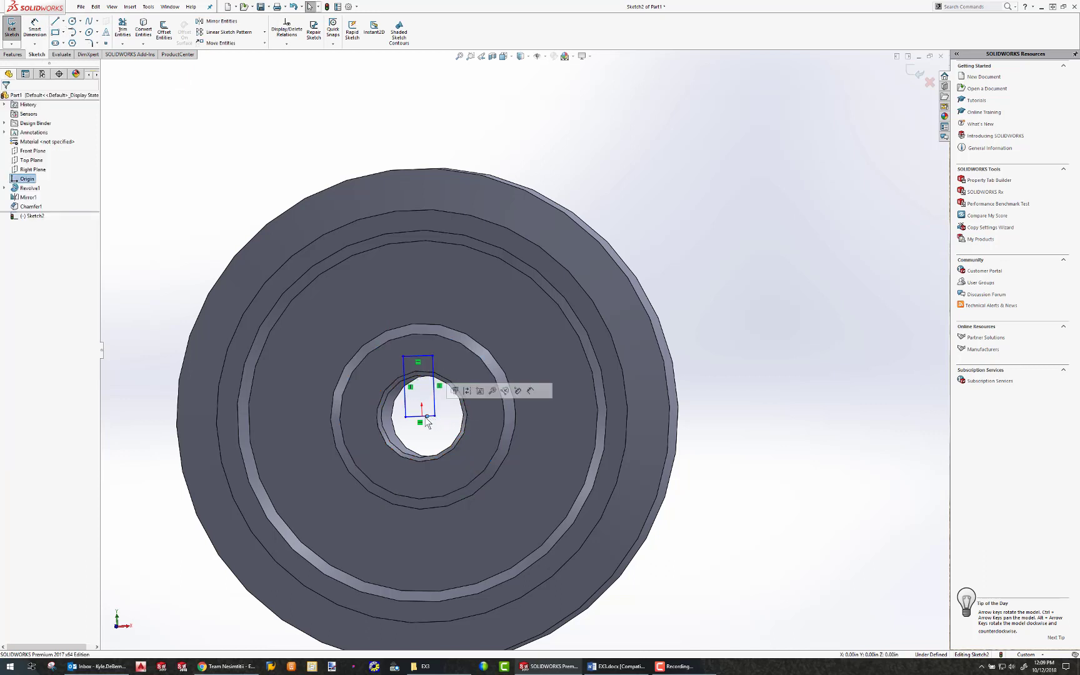
# Step: Add a midpoint relation between the rectangle's lower edge and the origin
pyautogui.click(425, 417)
pyautogui.keyDown('ctrl'); pyautogui.click(424, 416); pyautogui.keyUp('ctrl')
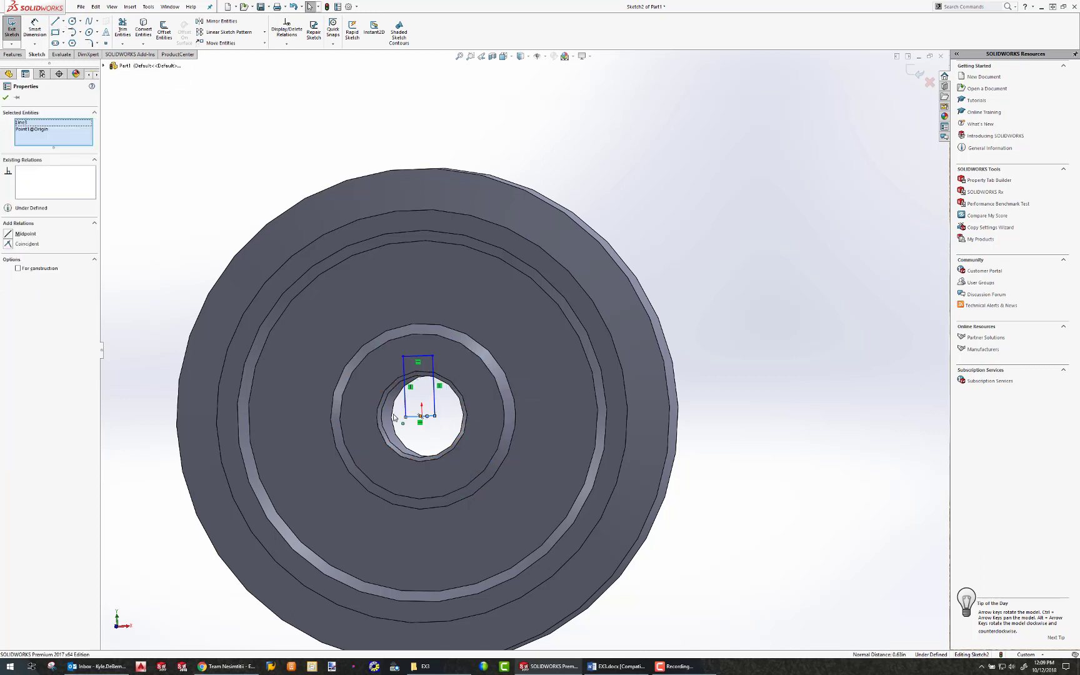
pyautogui.click(8, 234)
pyautogui.press('Escape')
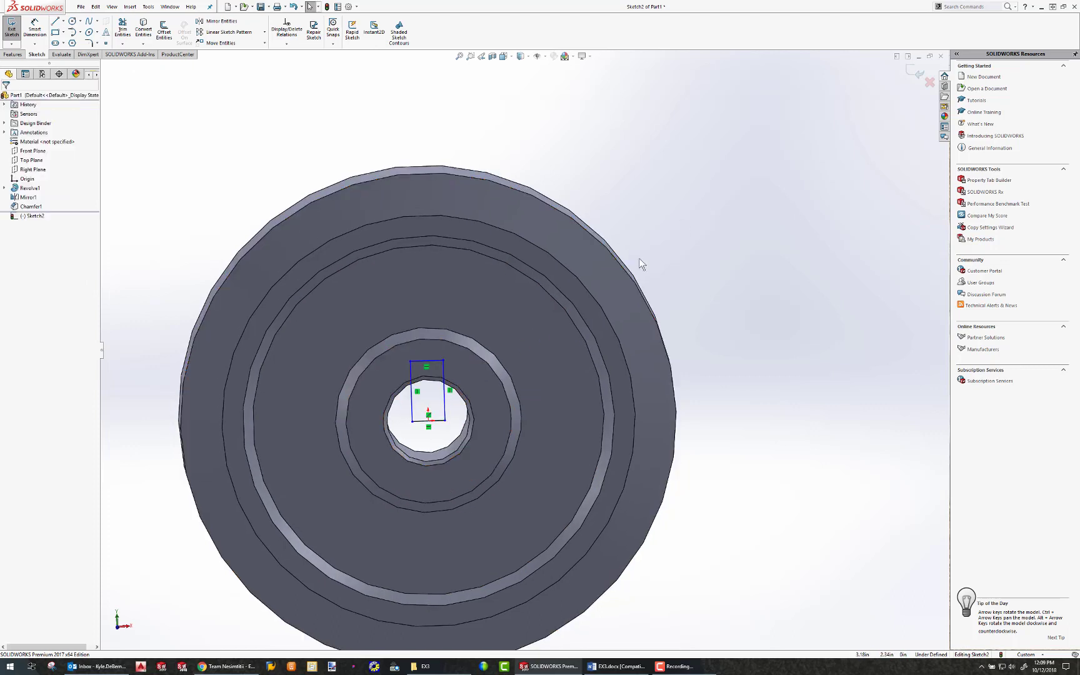
# Step: Dimension the height between the keyway rectangle's upper and lower edges as .625 in, checking the exercise drawing for the value
pyautogui.click(35, 28)
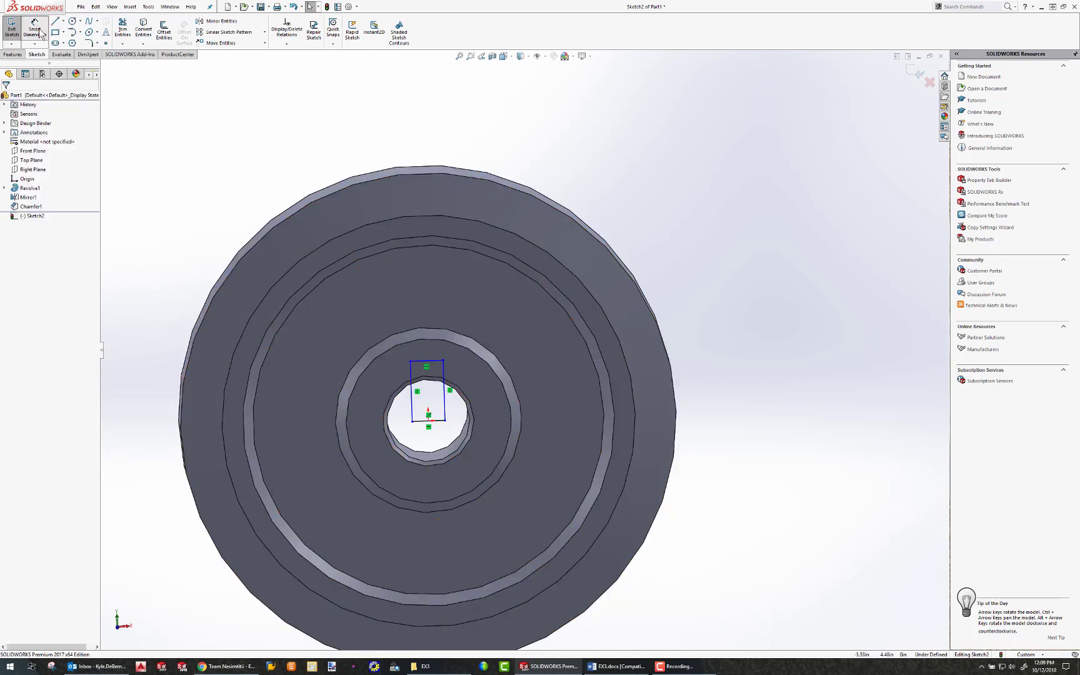
pyautogui.click(427, 362)
pyautogui.click(437, 421)
pyautogui.click(479, 401)
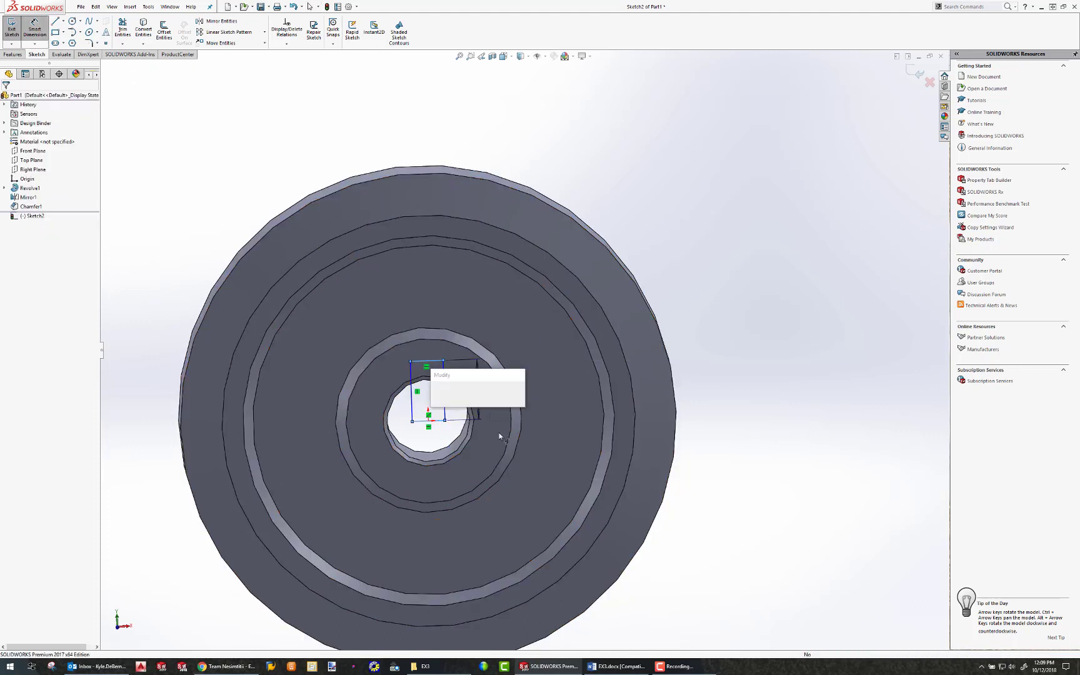
pyautogui.click(631, 667)
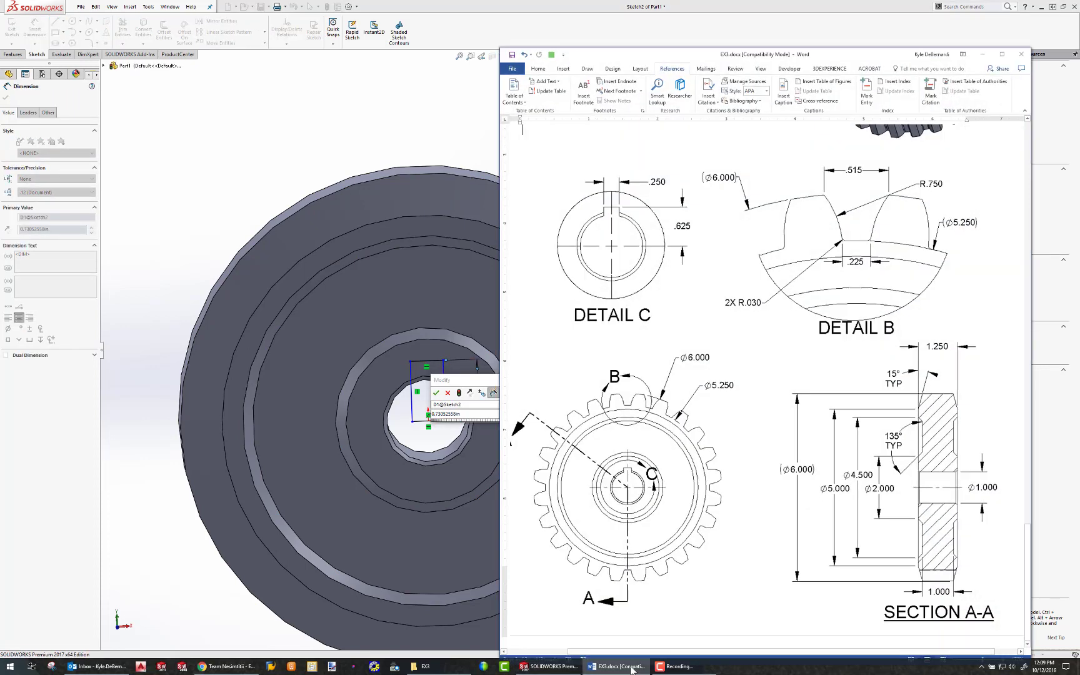
pyautogui.click(631, 667)
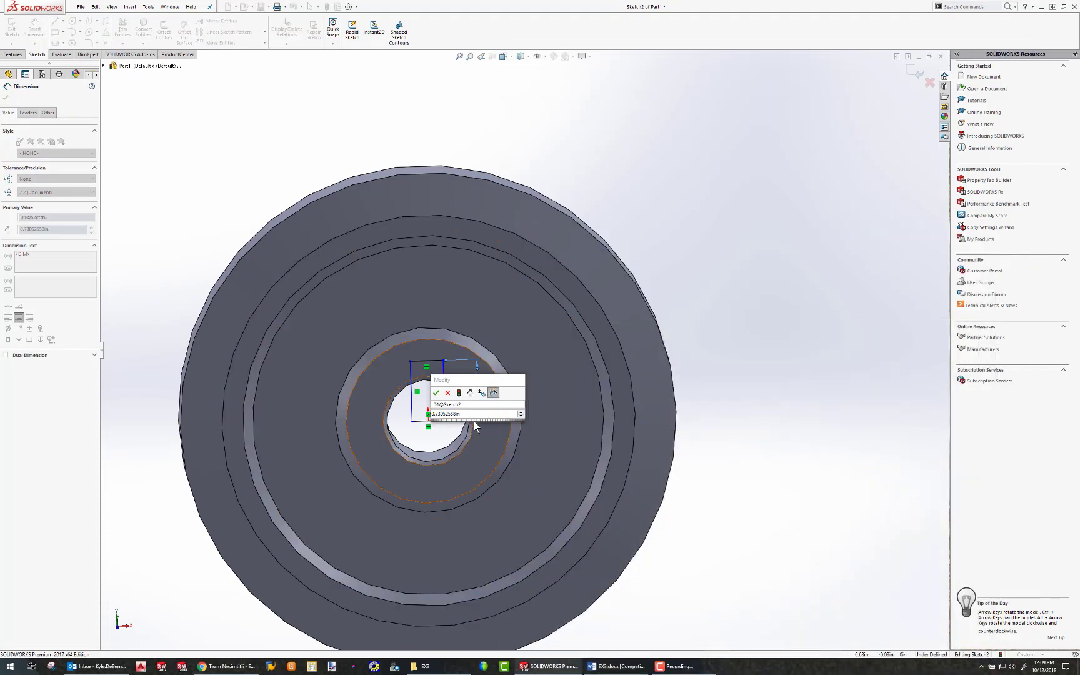
pyautogui.write('.625')
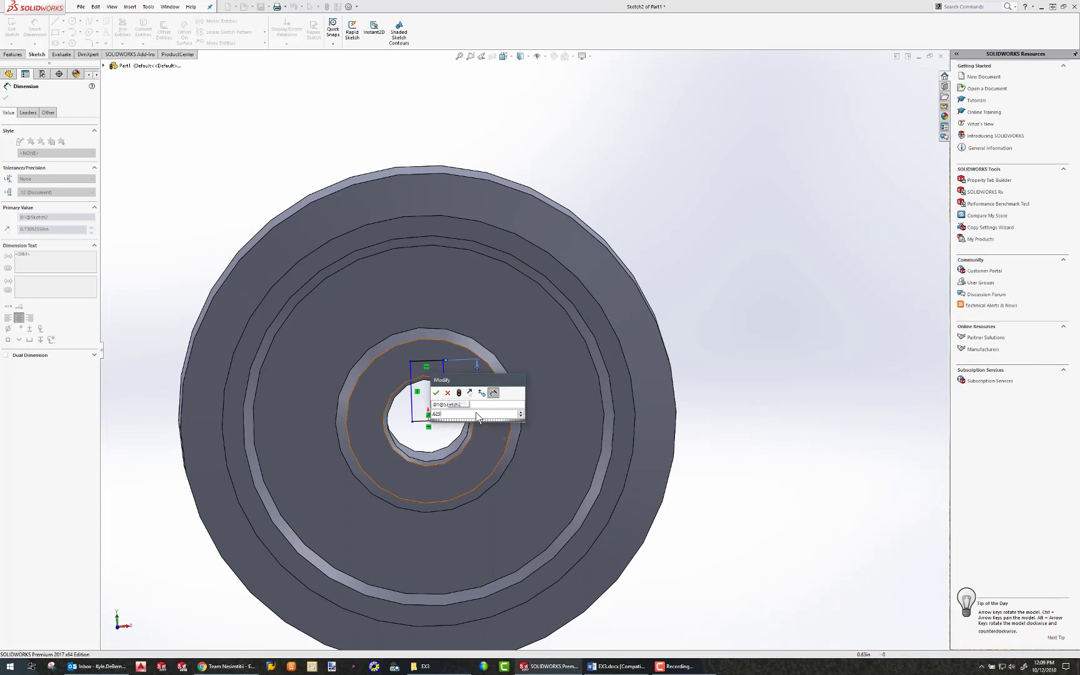
pyautogui.press('Return')
# Step: Dimension the keyway rectangle's width as .25 in and check it against Detail C of the exercise drawing
pyautogui.click(430, 370)
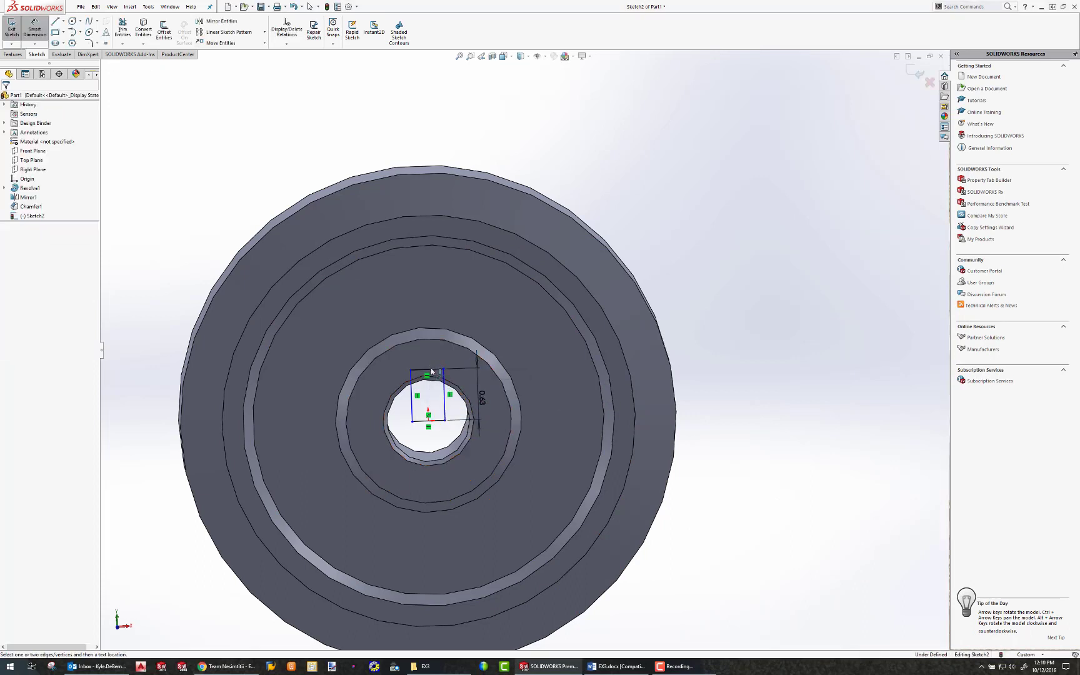
pyautogui.click(431, 316)
pyautogui.write('.25')
pyautogui.press('Return')
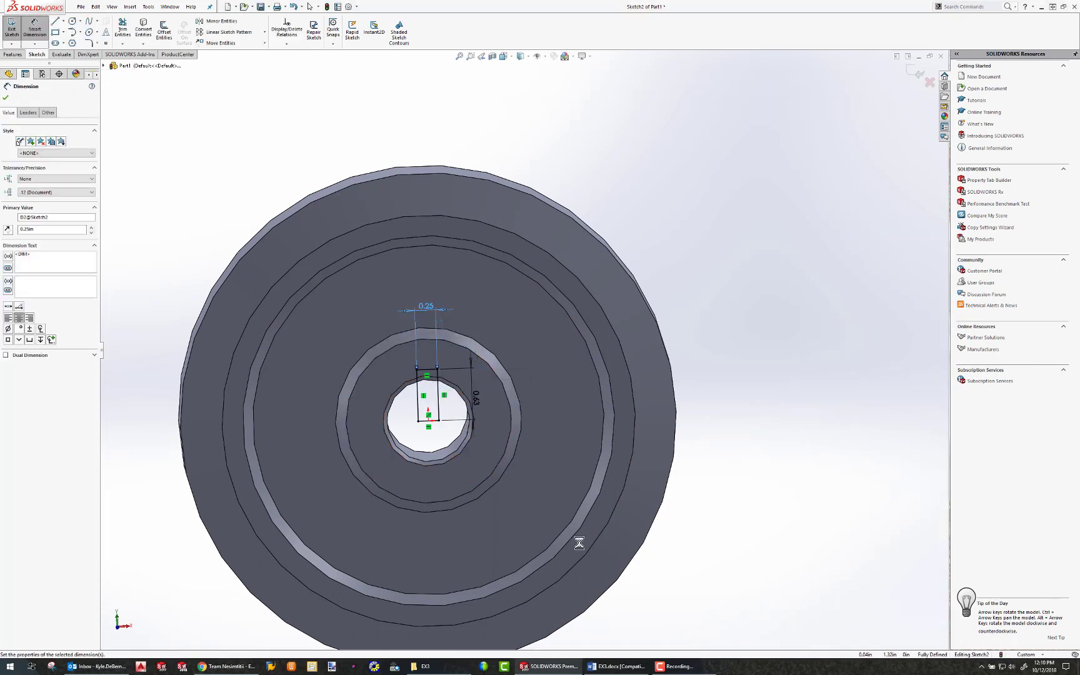
pyautogui.click(638, 667)
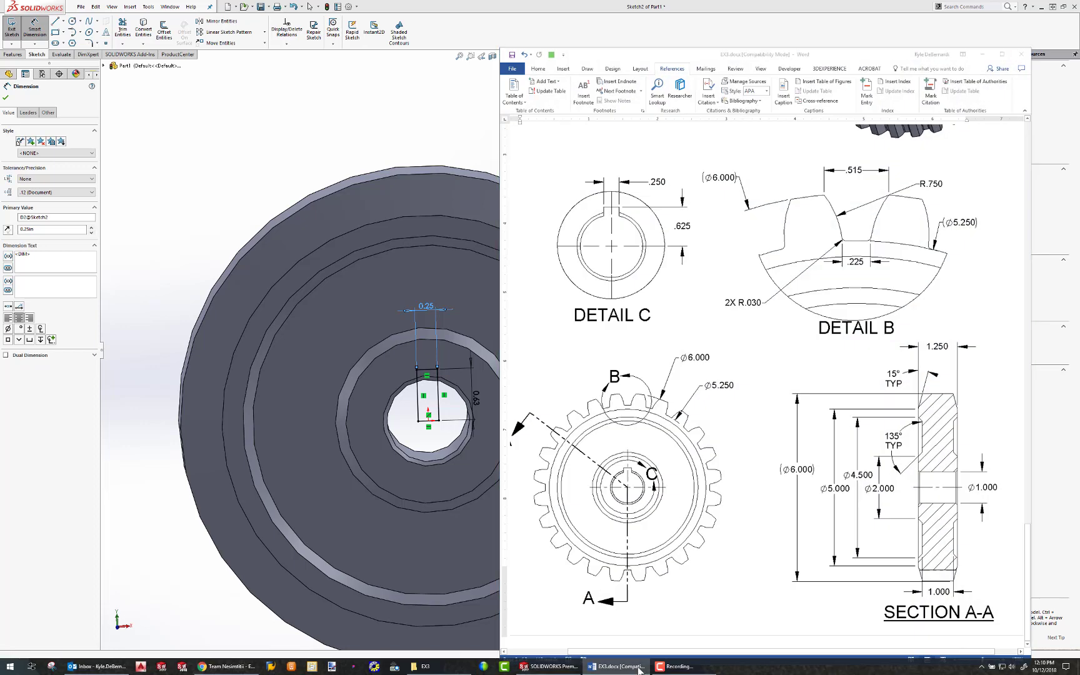
pyautogui.click(638, 668)
# Step: Cut the keyway rectangle through the whole gear blank with an extruded cut set to Through All
pyautogui.moveTo(410, 359); pyautogui.dragTo(381, 350, button='middle')
pyautogui.scroll(1, 382, 350)
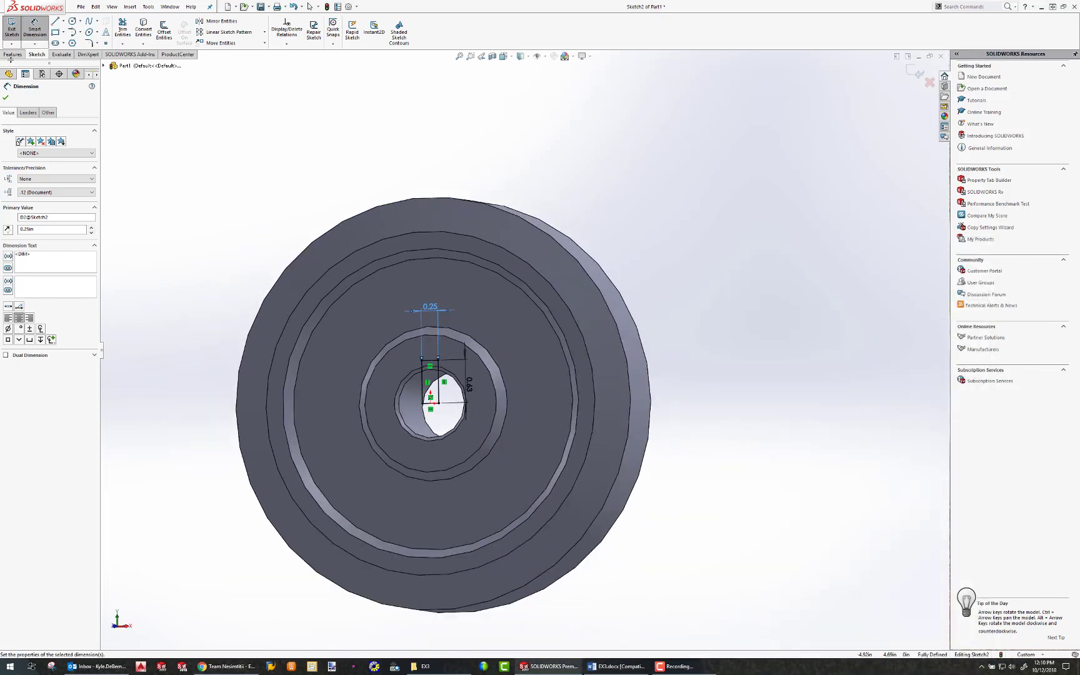
pyautogui.click(12, 55)
pyautogui.click(128, 30)
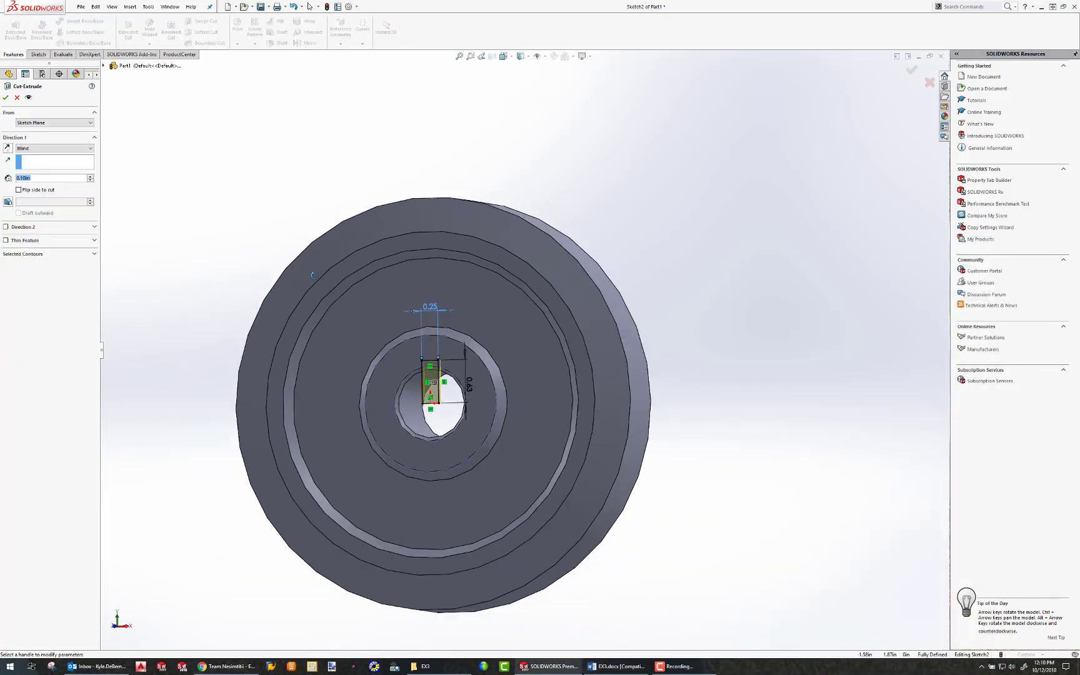
pyautogui.moveTo(313, 275); pyautogui.dragTo(347, 331, button='middle')
pyautogui.click(55, 149)
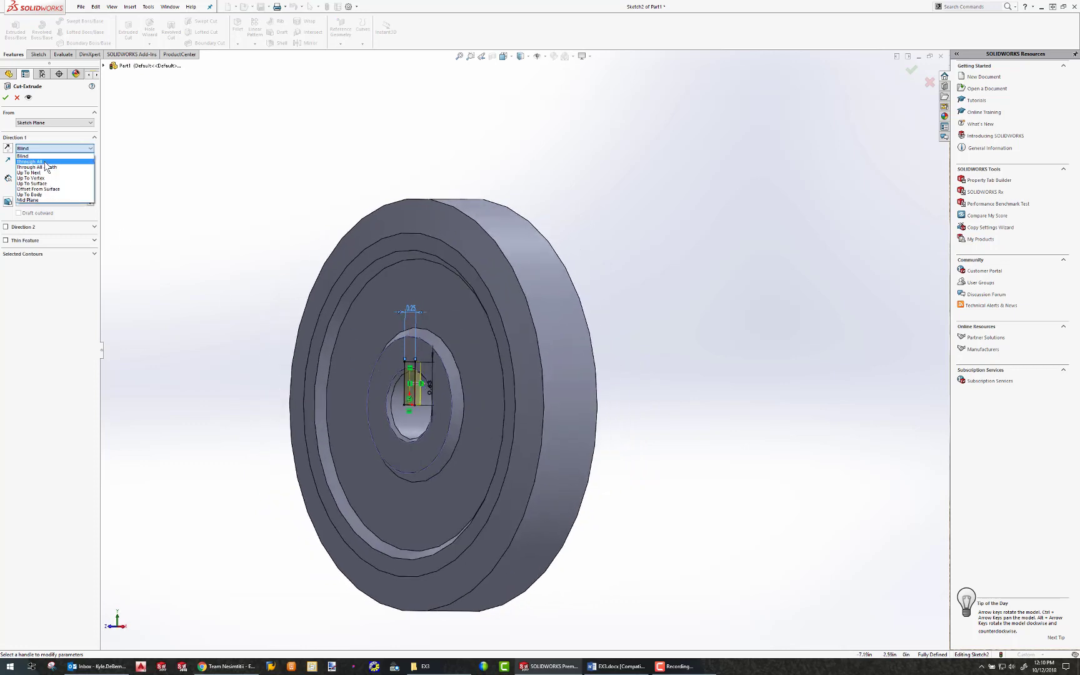
pyautogui.click(38, 161)
pyautogui.click(6, 97)
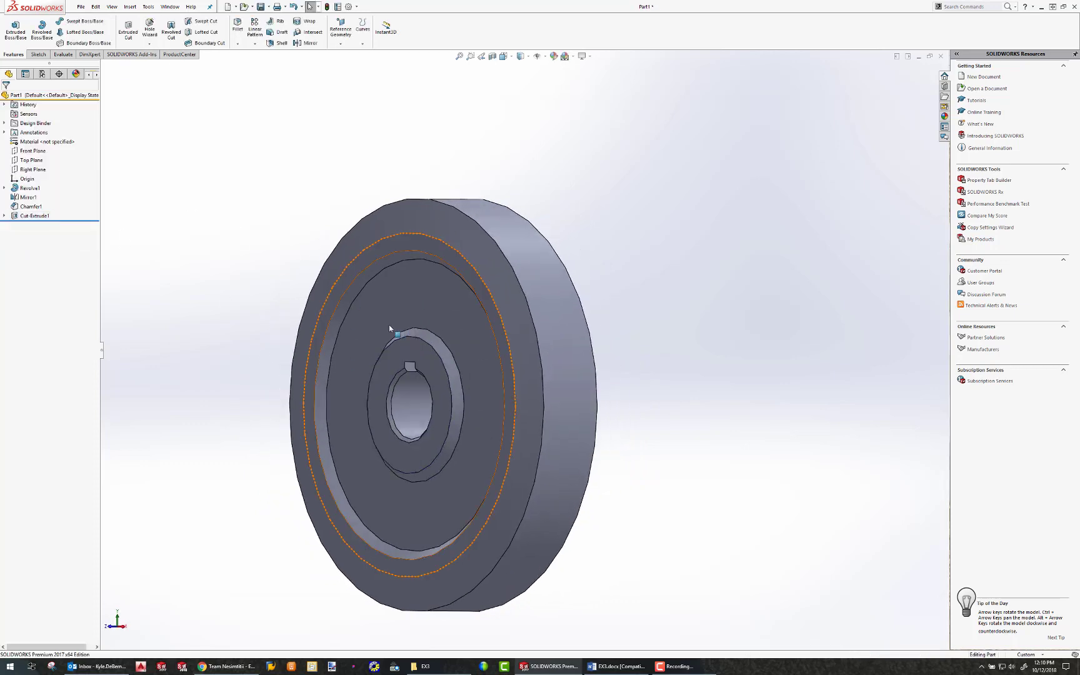
pyautogui.moveTo(460, 335)
pyautogui.mouseDown(button='middle')
pyautogui.moveTo(514, 336)
pyautogui.moveTo(463, 349)
pyautogui.mouseUp(button='middle')
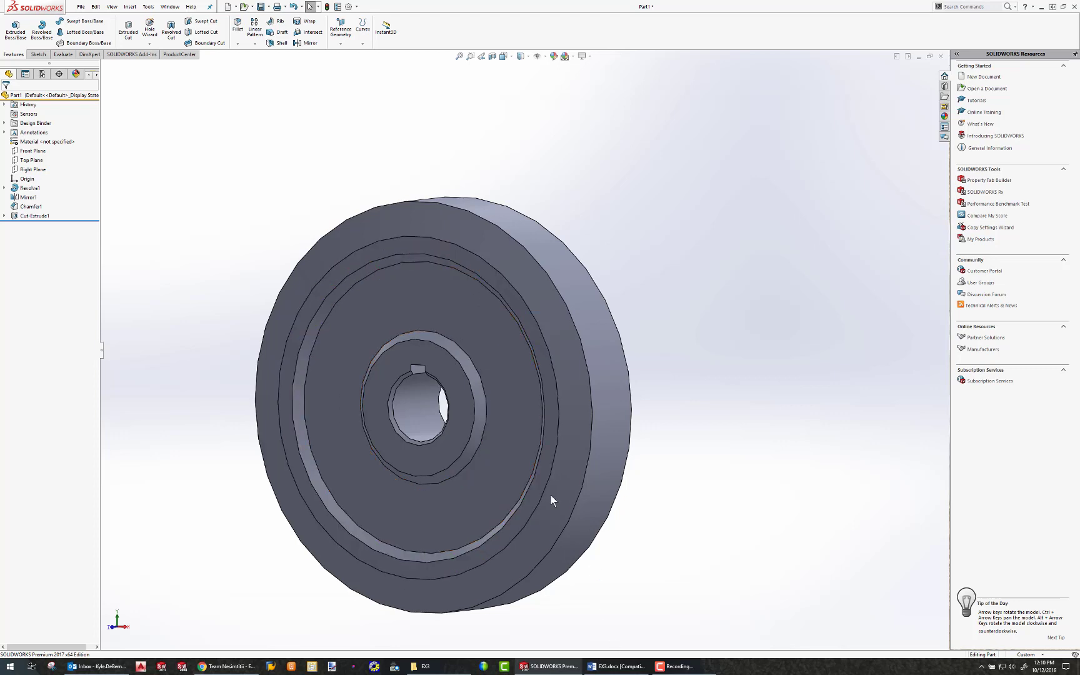
# Step: Check the tooth dimensions in Detail B of the exercise drawing and start a sketch on the Front Plane
pyautogui.click(528, 240)
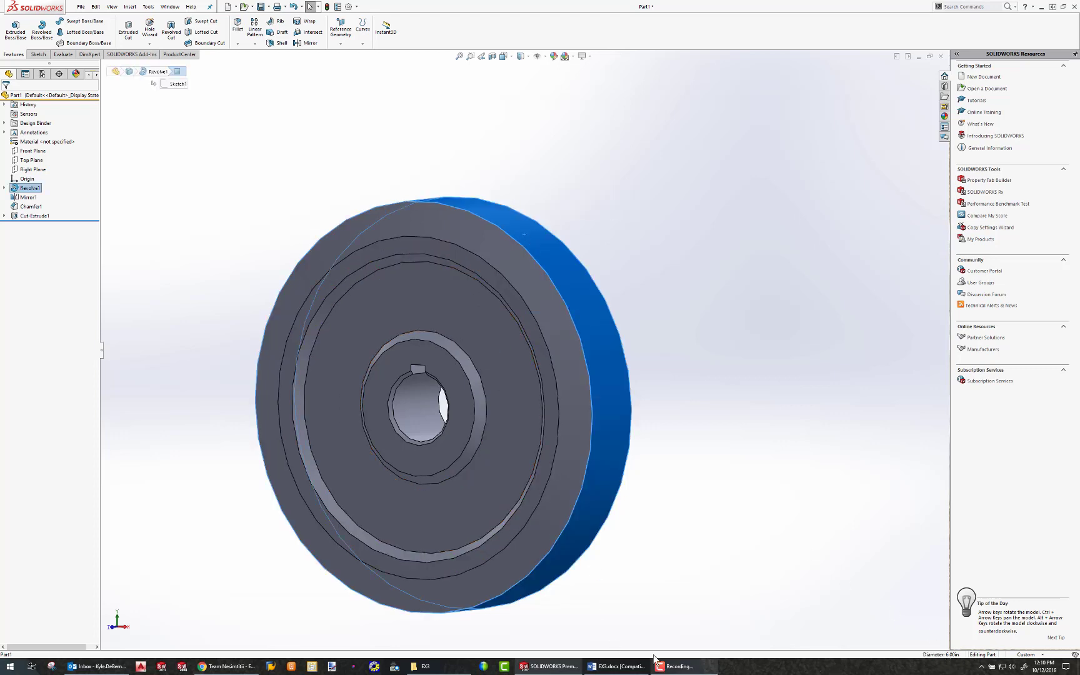
pyautogui.click(619, 667)
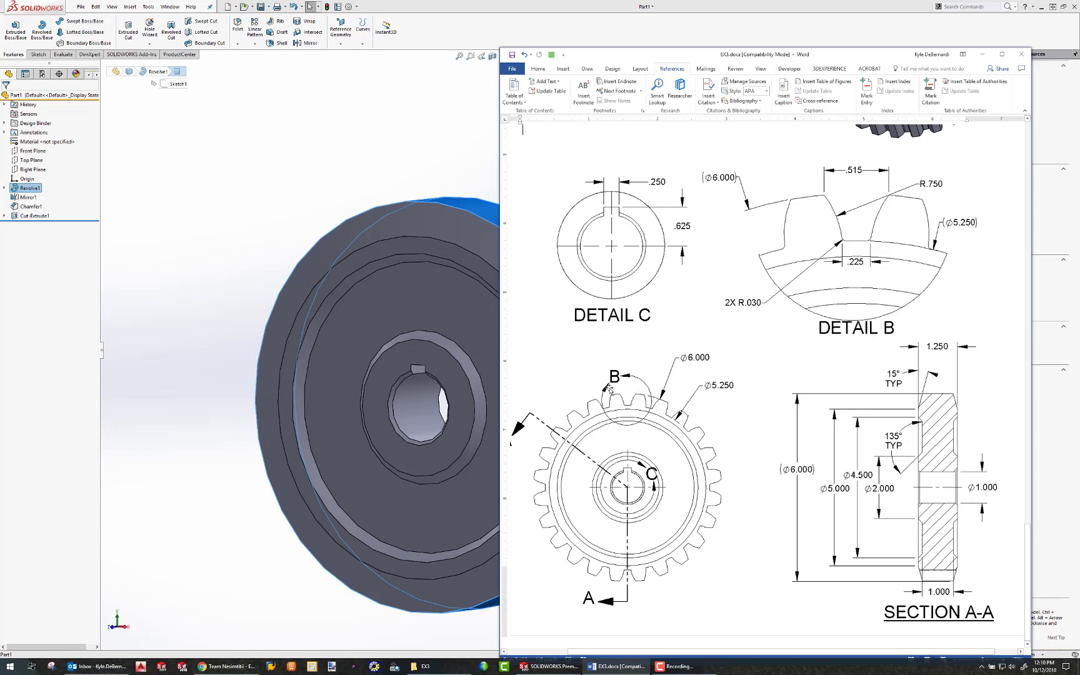
pyautogui.click(631, 408)
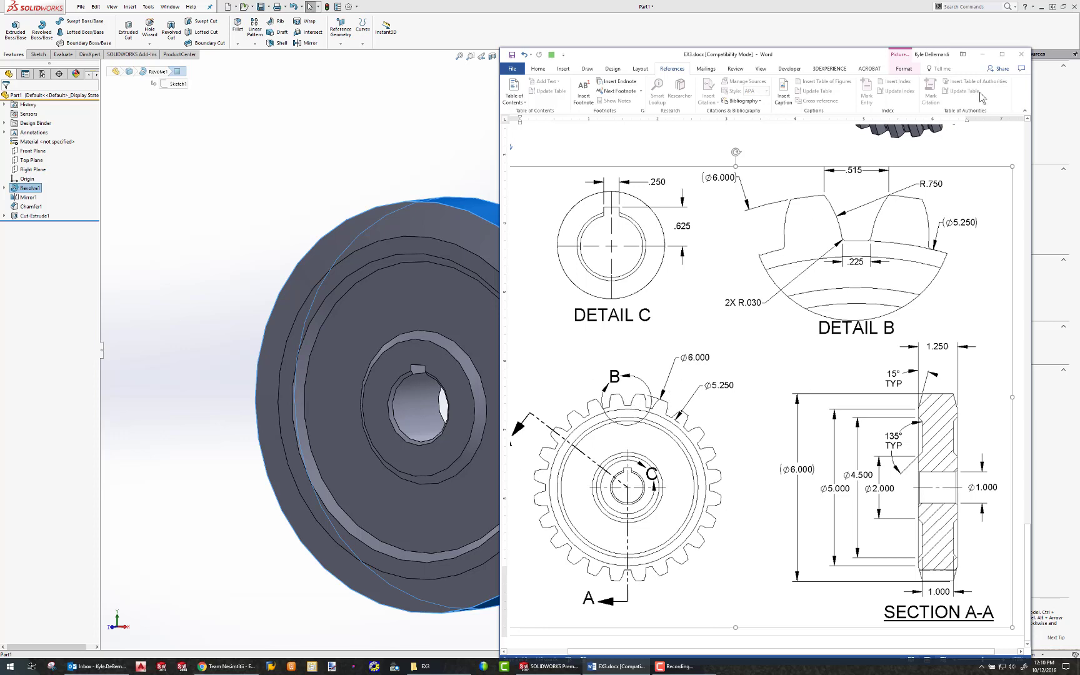
pyautogui.click(983, 55)
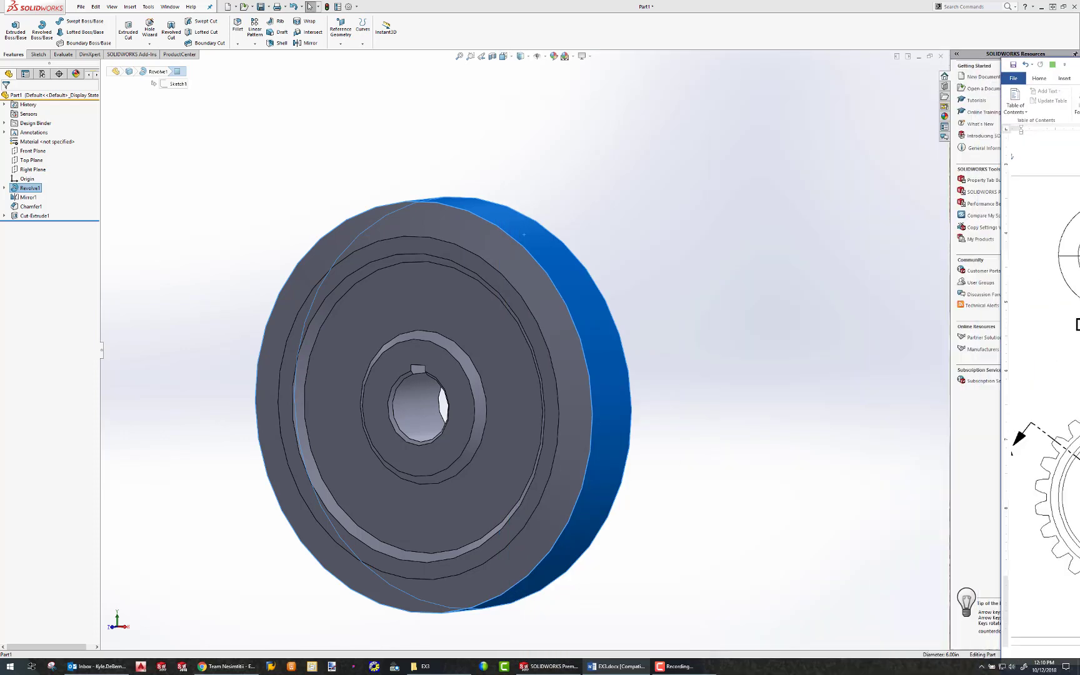
pyautogui.click(125, 193)
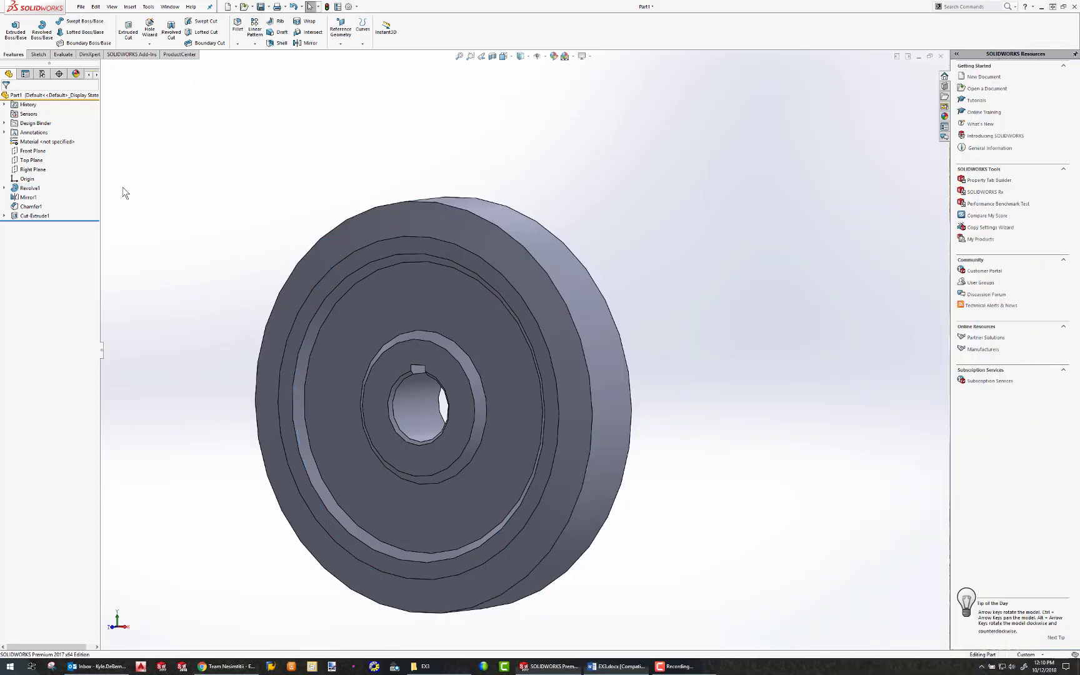
pyautogui.click(32, 150)
pyautogui.moveTo(295, 243)
pyautogui.mouseDown(button='middle')
pyautogui.moveTo(306, 243)
pyautogui.moveTo(265, 248)
pyautogui.moveTo(373, 244)
pyautogui.mouseUp(button='middle')
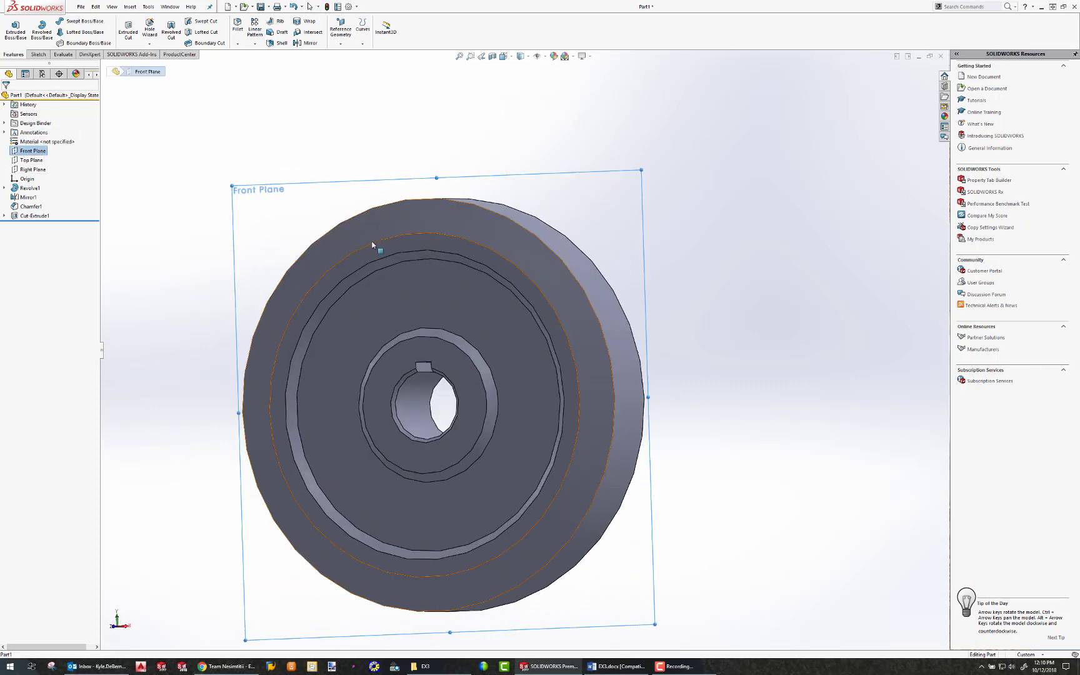
pyautogui.click(38, 55)
pyautogui.click(12, 29)
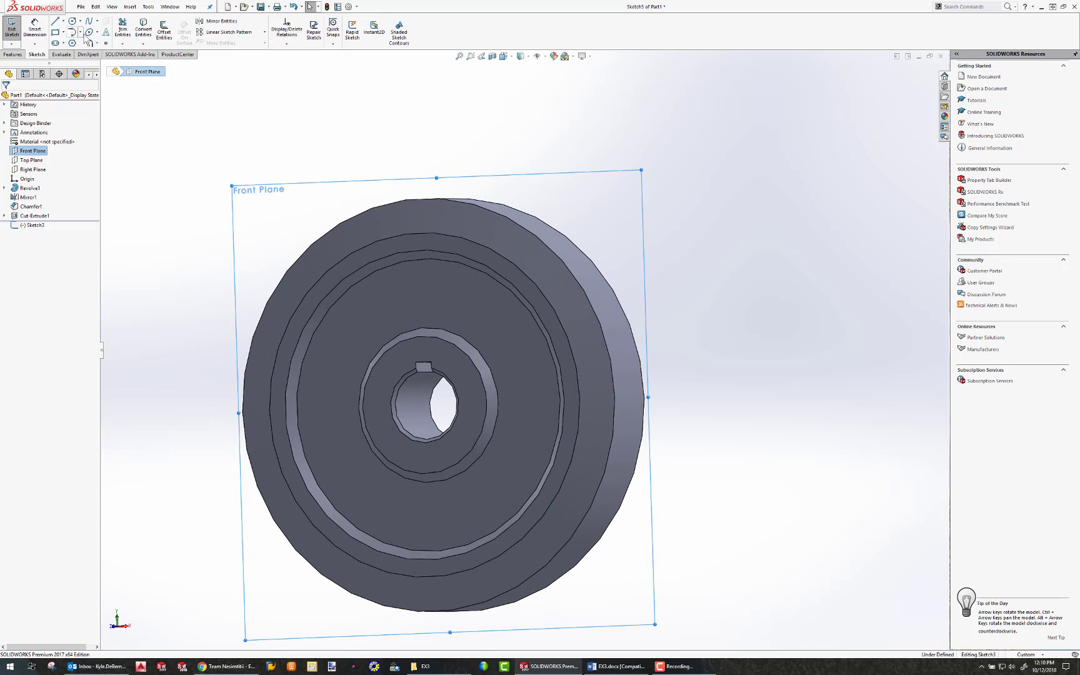
# Step: Convert the blank's outer circular edge into the sketch and view the sketch plane straight on
pyautogui.click(426, 206)
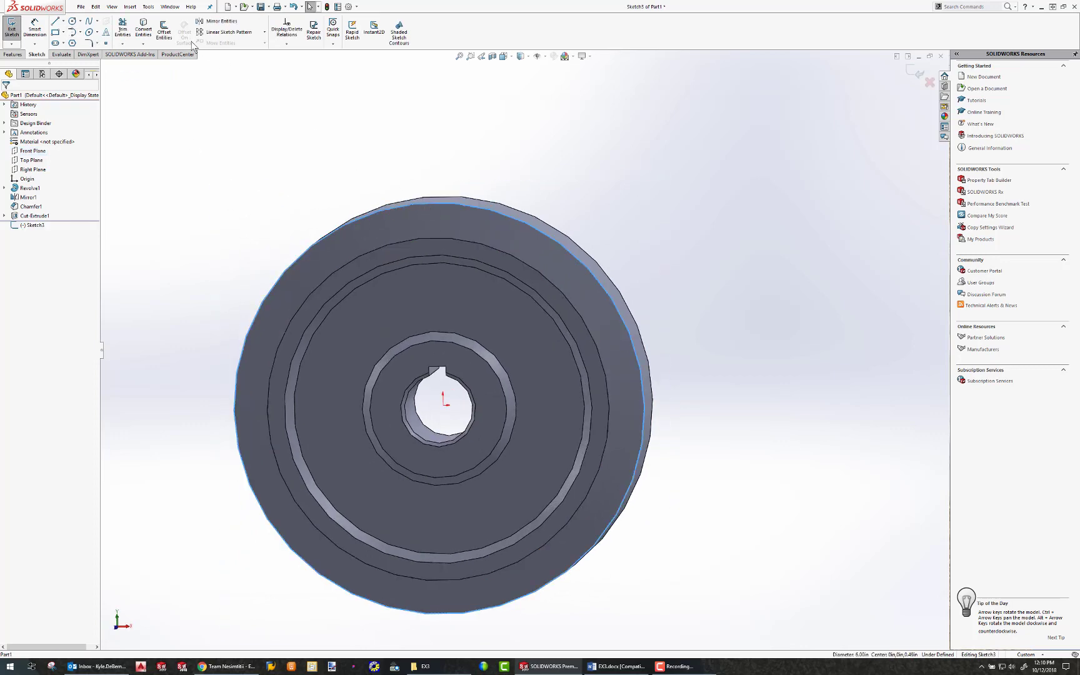
pyautogui.click(146, 33)
pyautogui.moveTo(488, 260); pyautogui.dragTo(445, 264, button='middle')
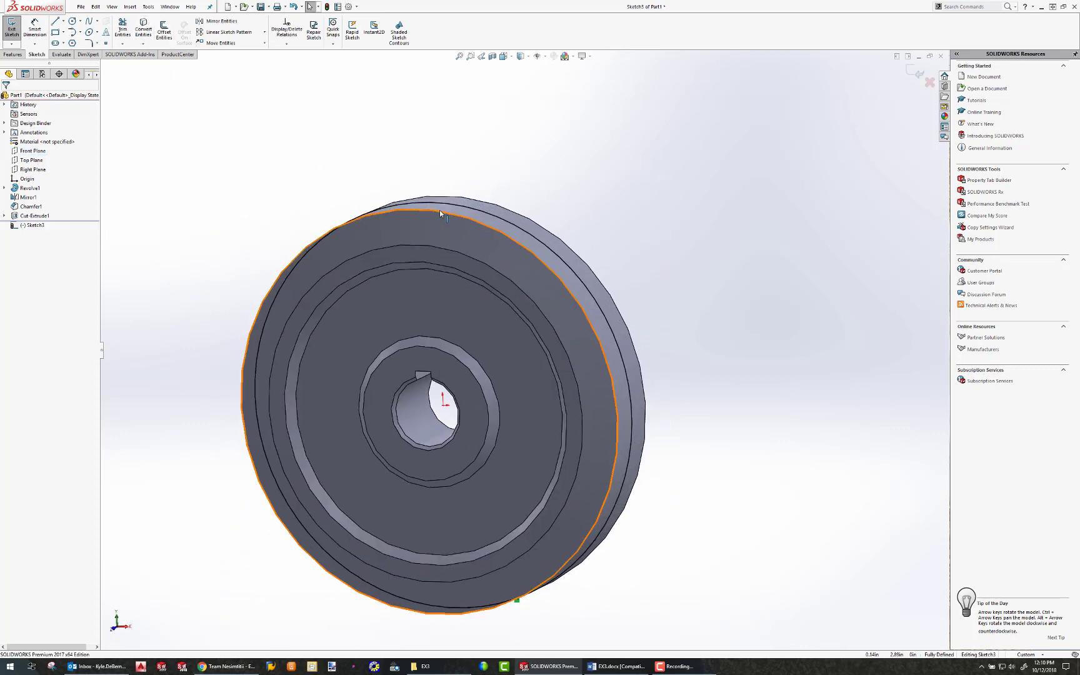
pyautogui.scroll(2, 480, 319)
pyautogui.scroll(-2, 485, 327)
pyautogui.click(504, 57)
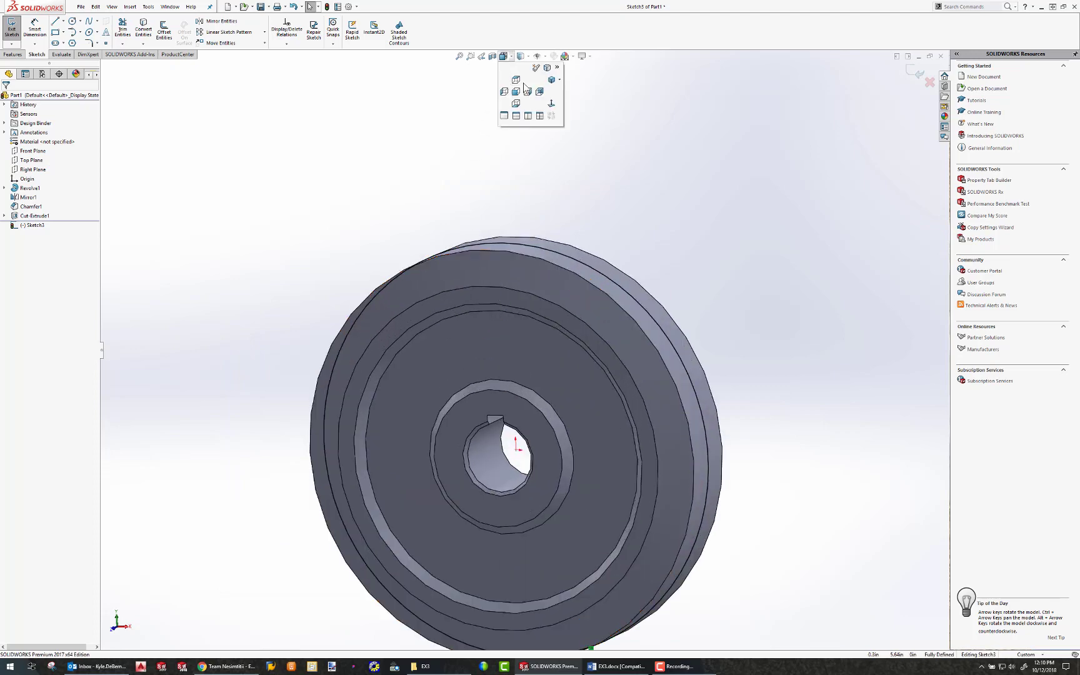
pyautogui.click(549, 104)
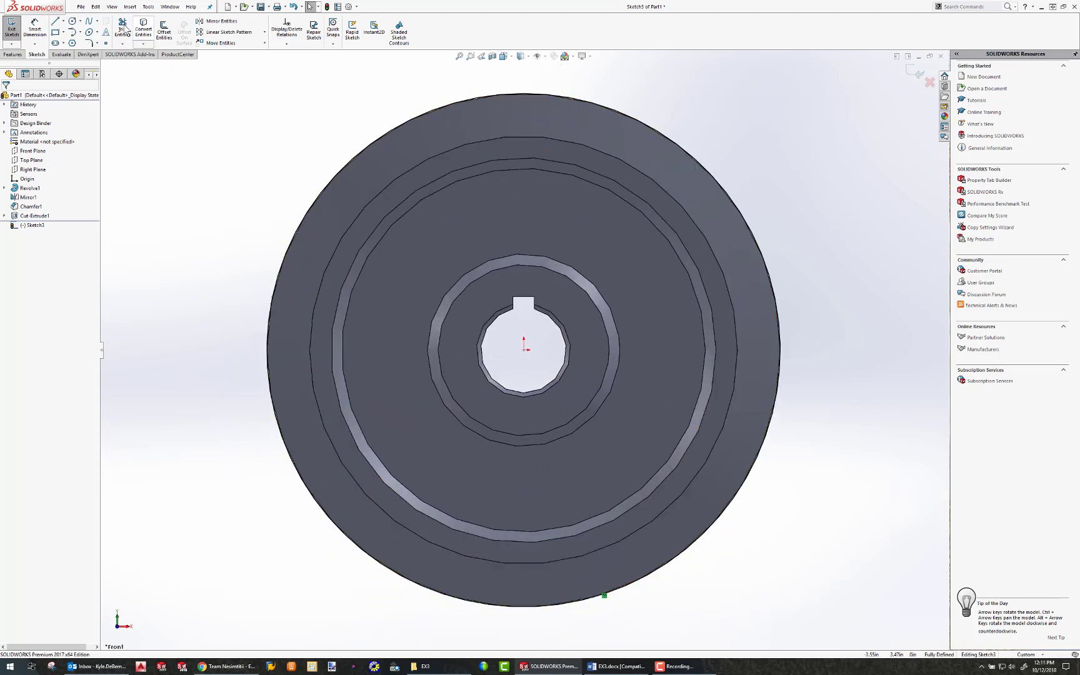
# Step: Sketch a circle centered on the origin, just inside the blank's outer edge, and dimension its diameter as 5.25 in
pyautogui.click(73, 21)
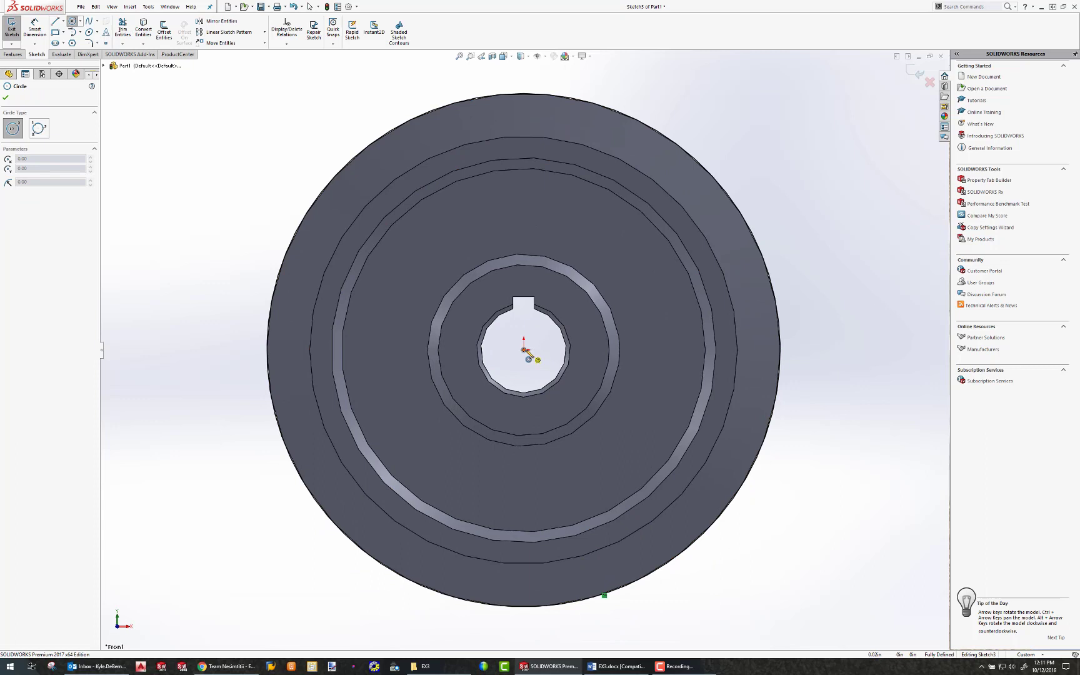
pyautogui.click(523, 350)
pyautogui.click(524, 121)
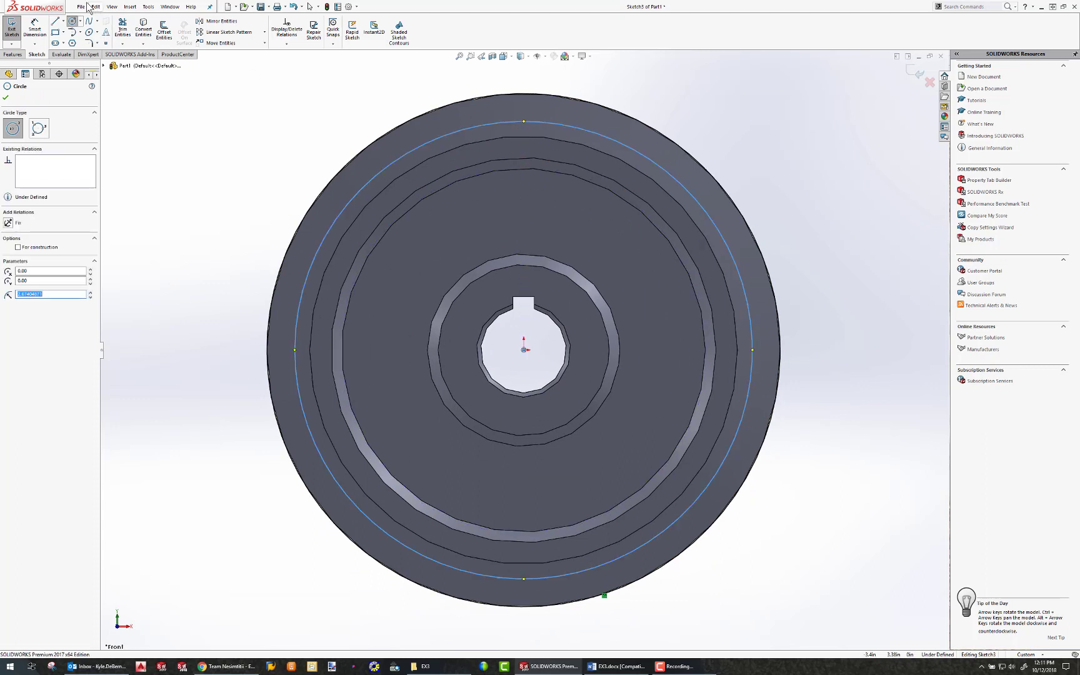
pyautogui.click(34, 29)
pyautogui.click(429, 144)
pyautogui.click(261, 137)
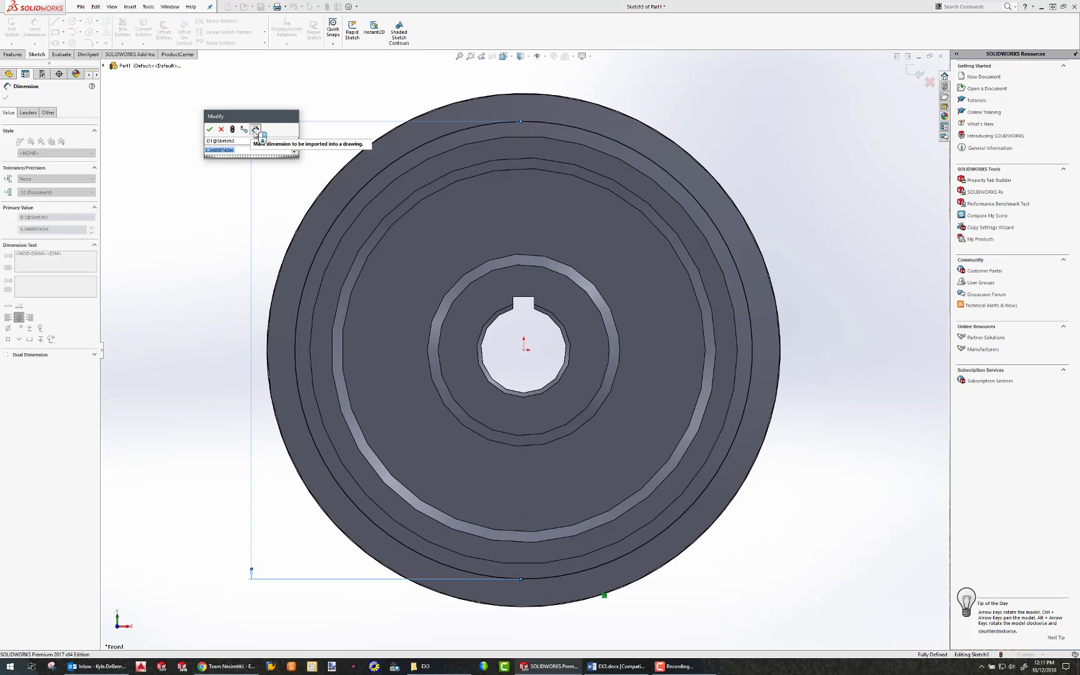
pyautogui.write('5.25')
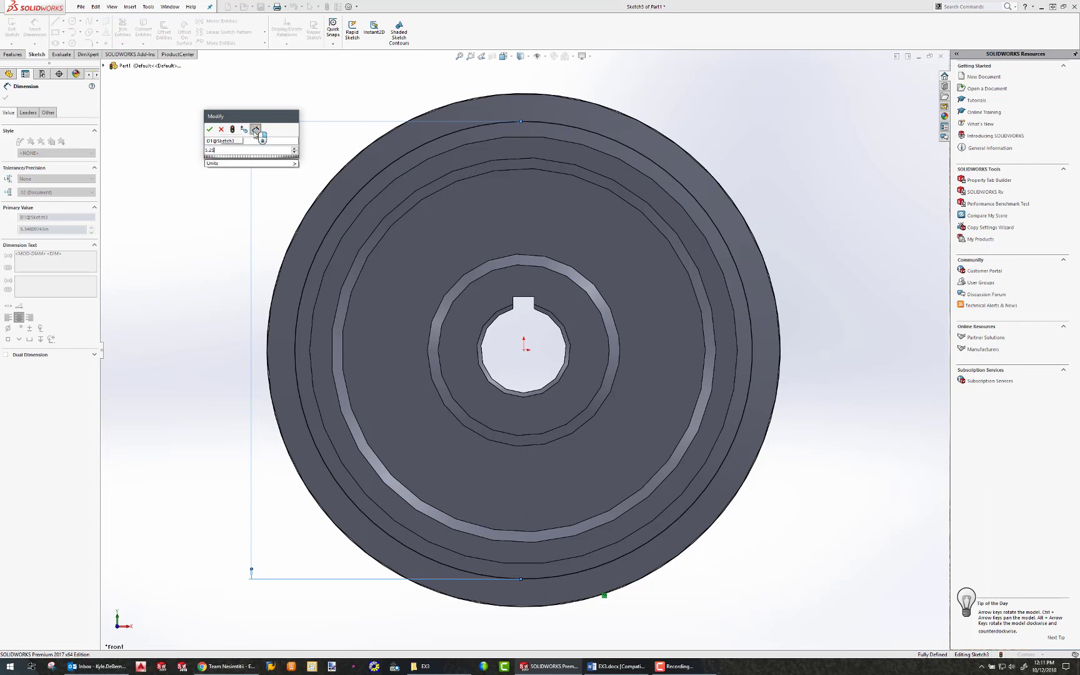
pyautogui.press('Return')
pyautogui.press('Escape')
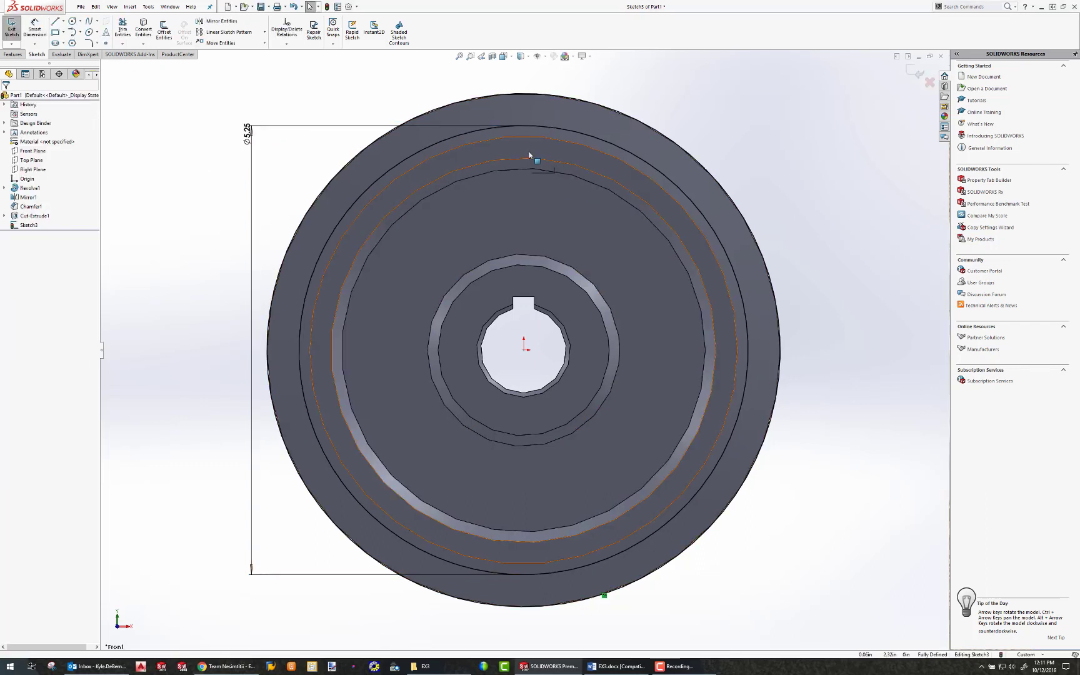
# Step: Draw a vertical centerline from the origin up to the outer circle
pyautogui.click(63, 21)
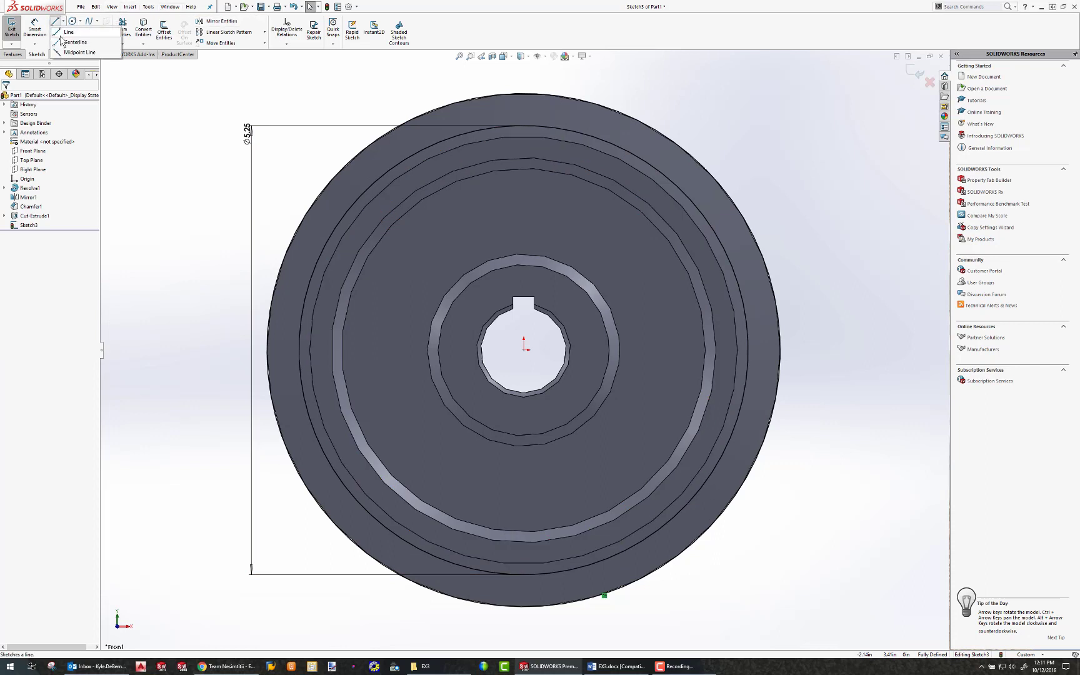
pyautogui.click(81, 50)
pyautogui.click(524, 348)
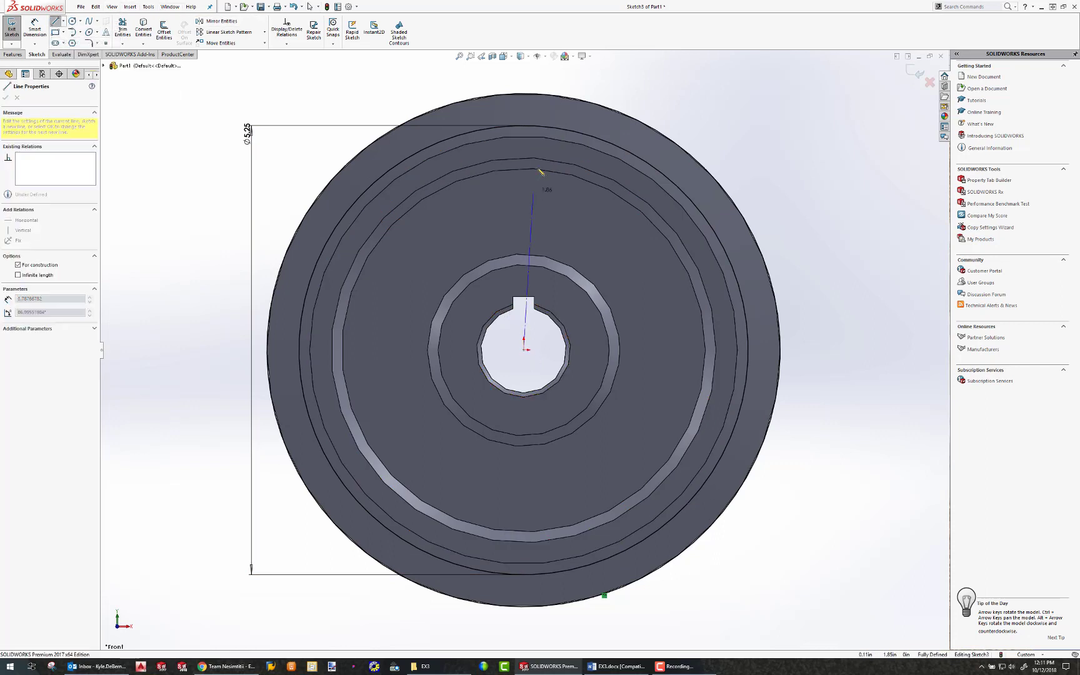
pyautogui.click(524, 96)
pyautogui.press('Escape')
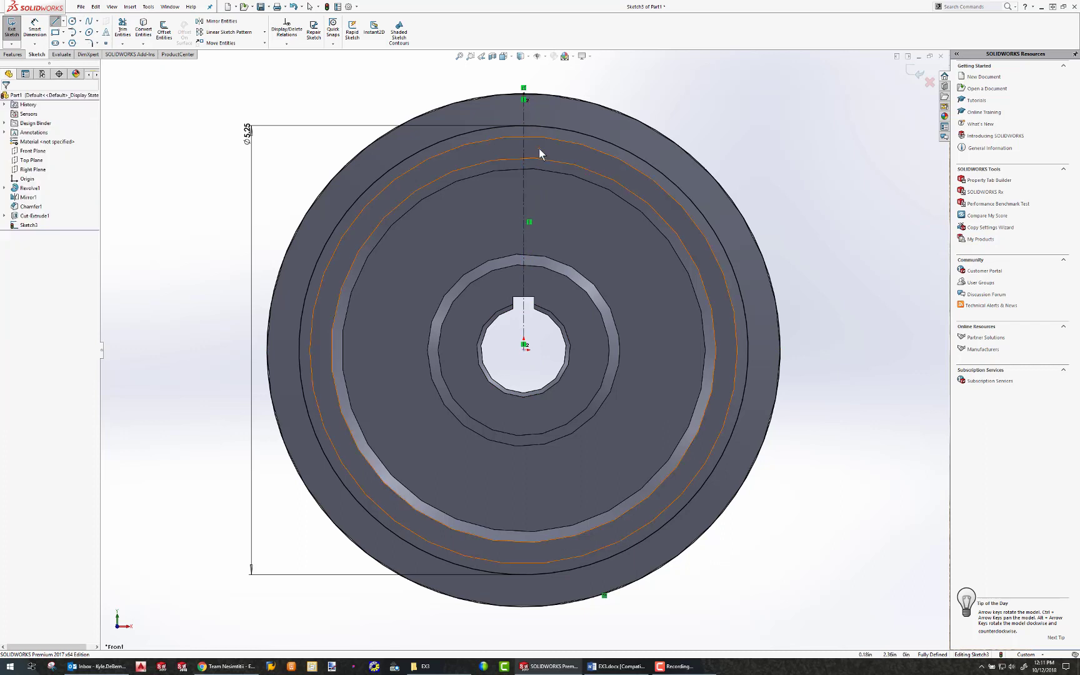
# Step: Sketch a three-point arc left of the centerline, from the outer circle about 0.37 in off it to the 5.25 in circle about 0.26 in off
pyautogui.click(80, 33)
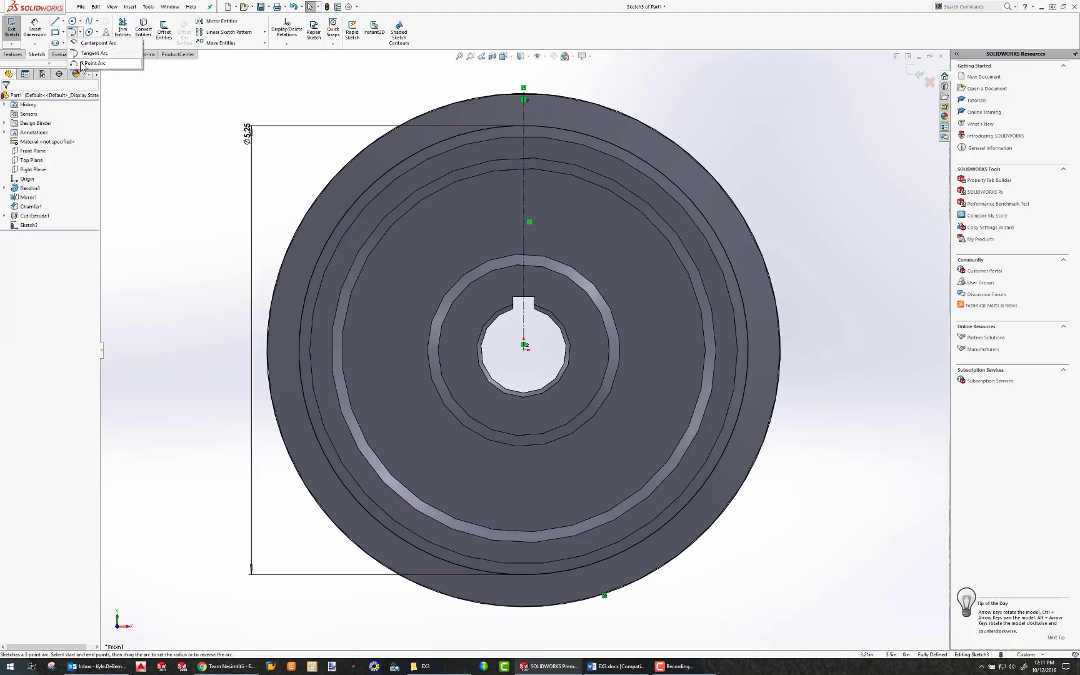
pyautogui.click(88, 63)
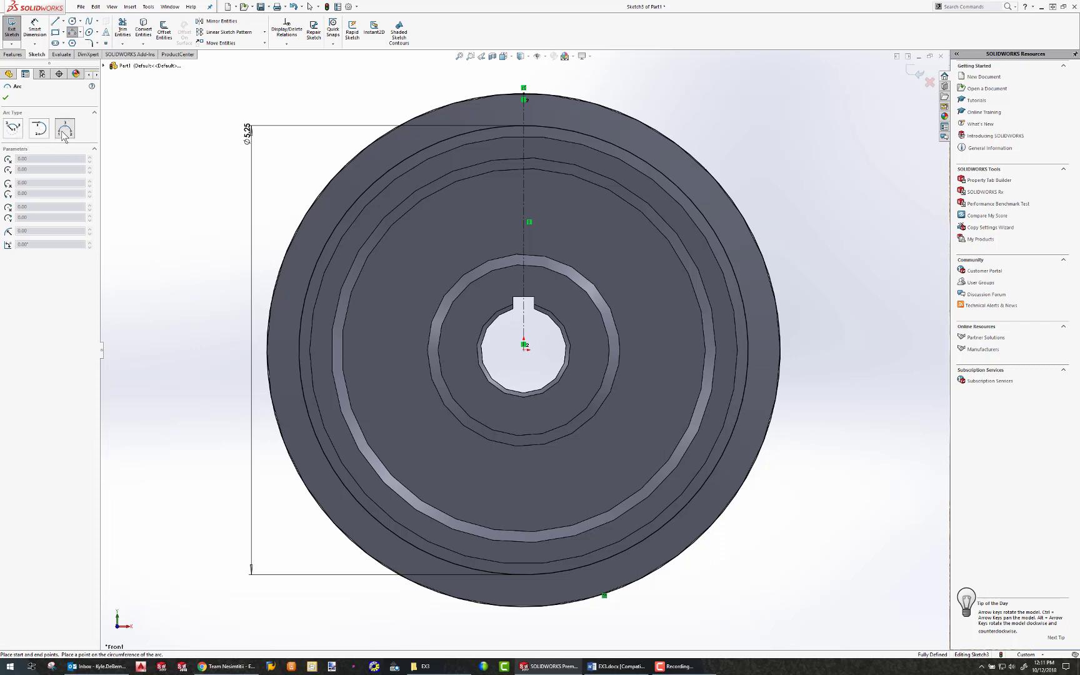
pyautogui.scroll(1, 516, 134)
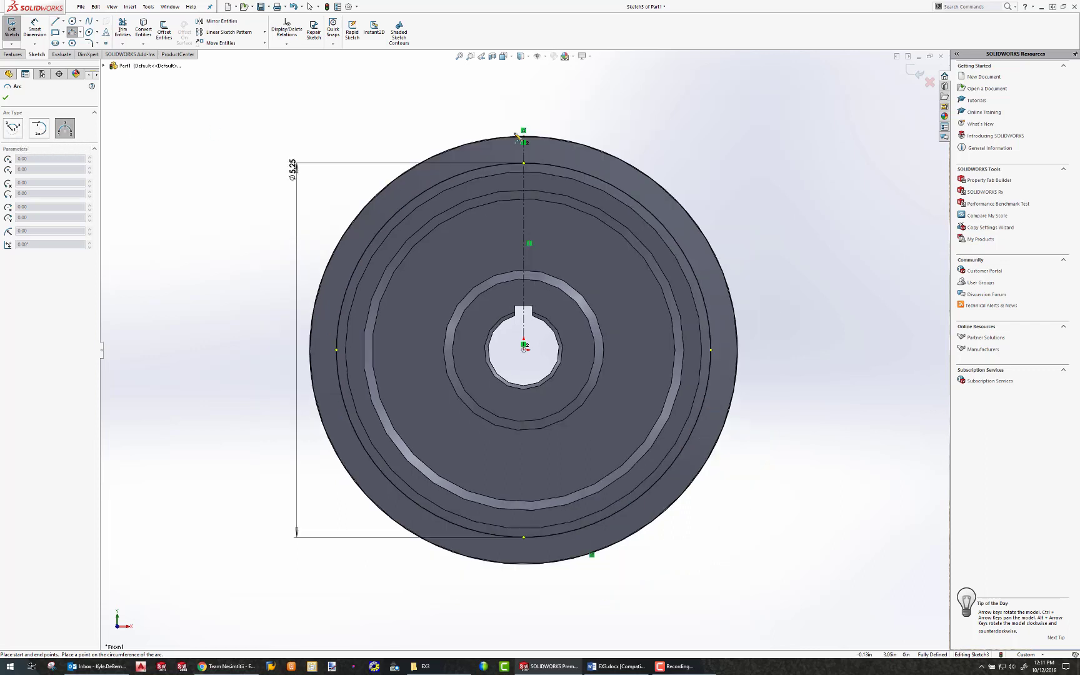
pyautogui.scroll(-5, 515, 133)
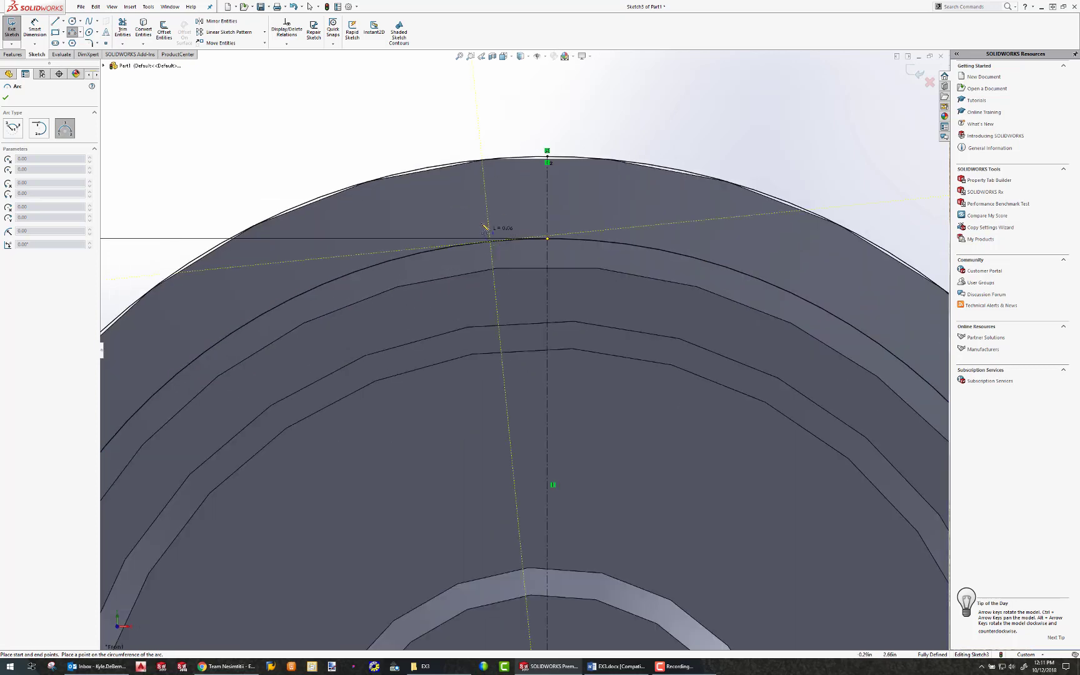
pyautogui.click(466, 163)
pyautogui.click(492, 203)
pyautogui.press('Escape')
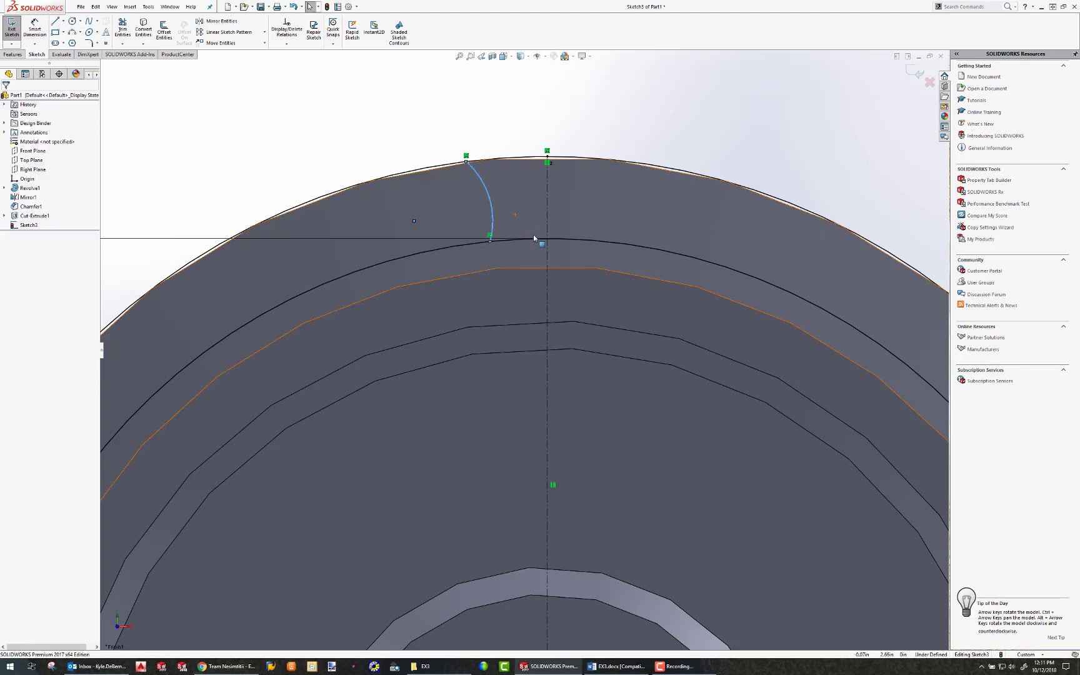
pyautogui.press('Escape')
# Step: Dimension the distance between the arc's lower endpoint and the centerline as .1125 in
pyautogui.click(38, 27)
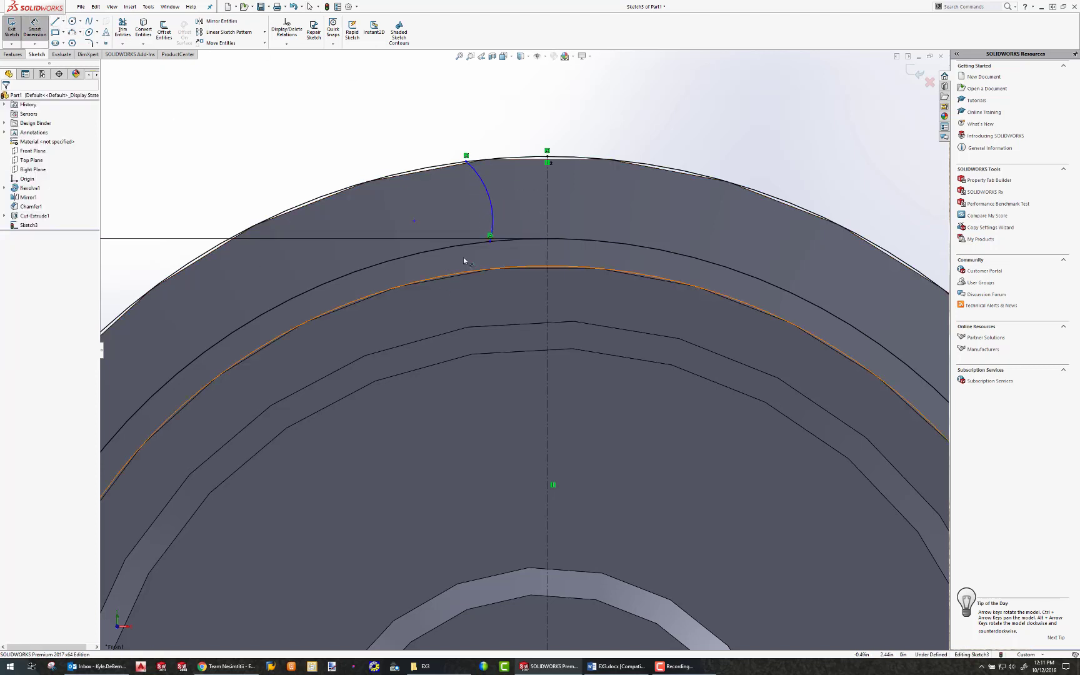
pyautogui.click(490, 237)
pyautogui.click(548, 262)
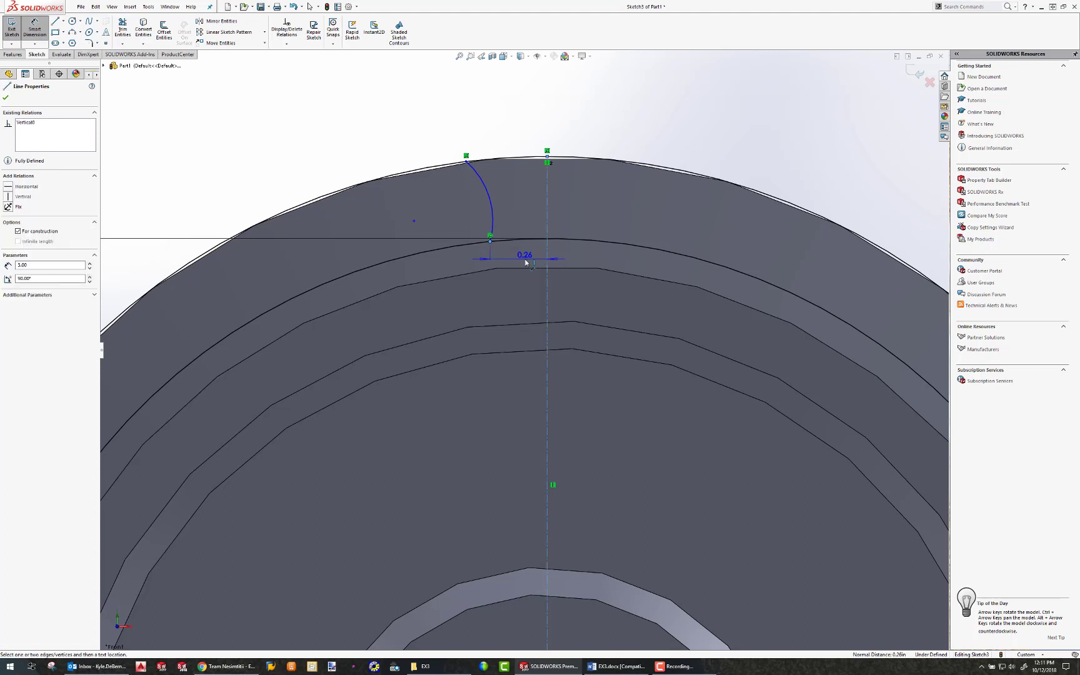
pyautogui.click(526, 261)
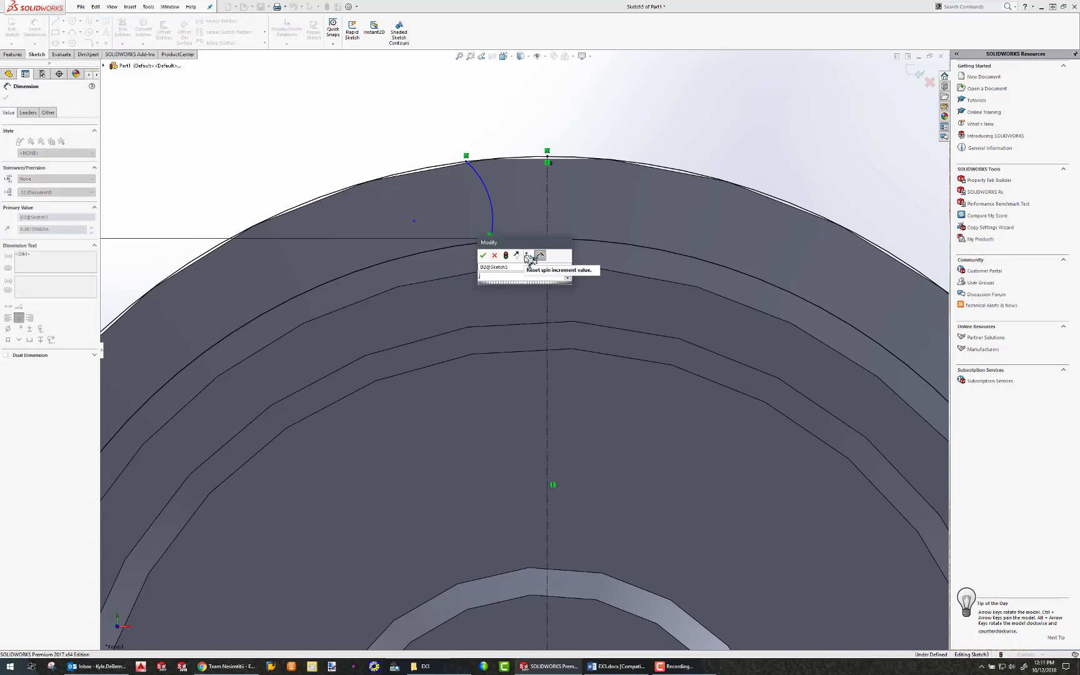
pyautogui.write('.1125')
pyautogui.press('Return')
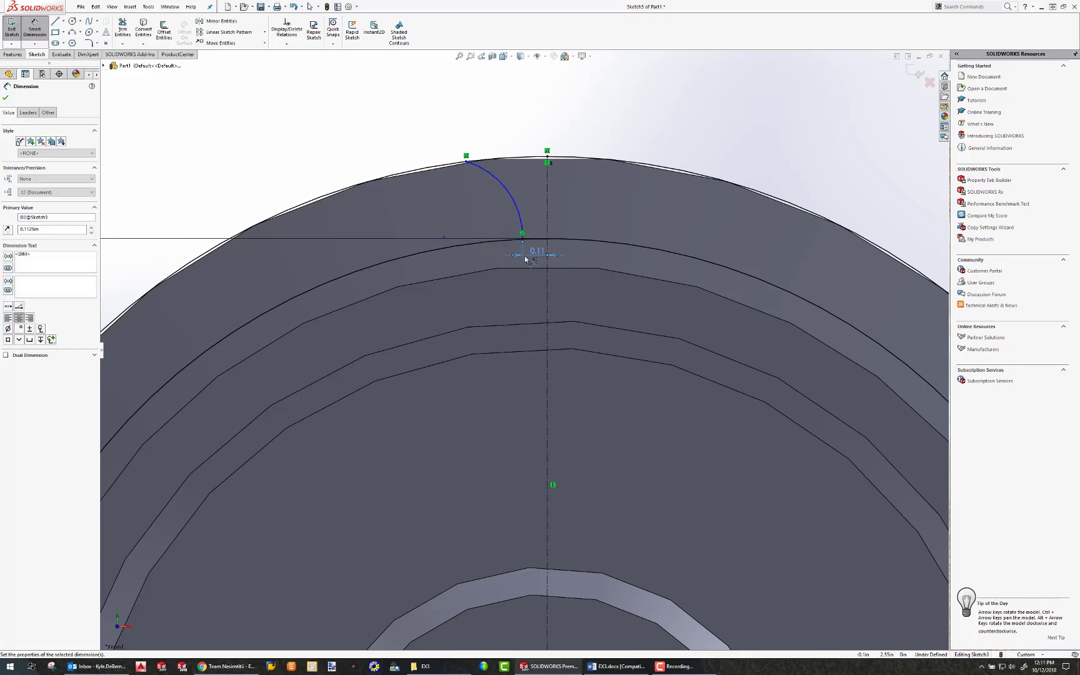
# Step: Dimension the distance between the arc's upper endpoint and the centerline as .515/2 in
pyautogui.click(468, 162)
pyautogui.click(548, 155)
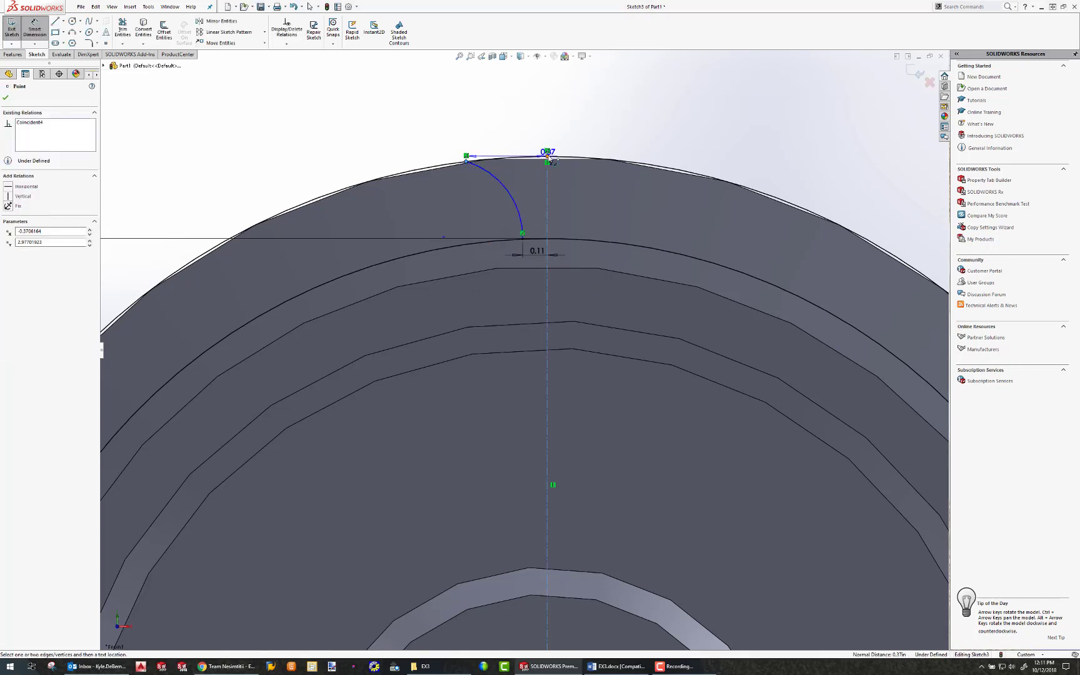
pyautogui.click(521, 129)
pyautogui.write('.515')
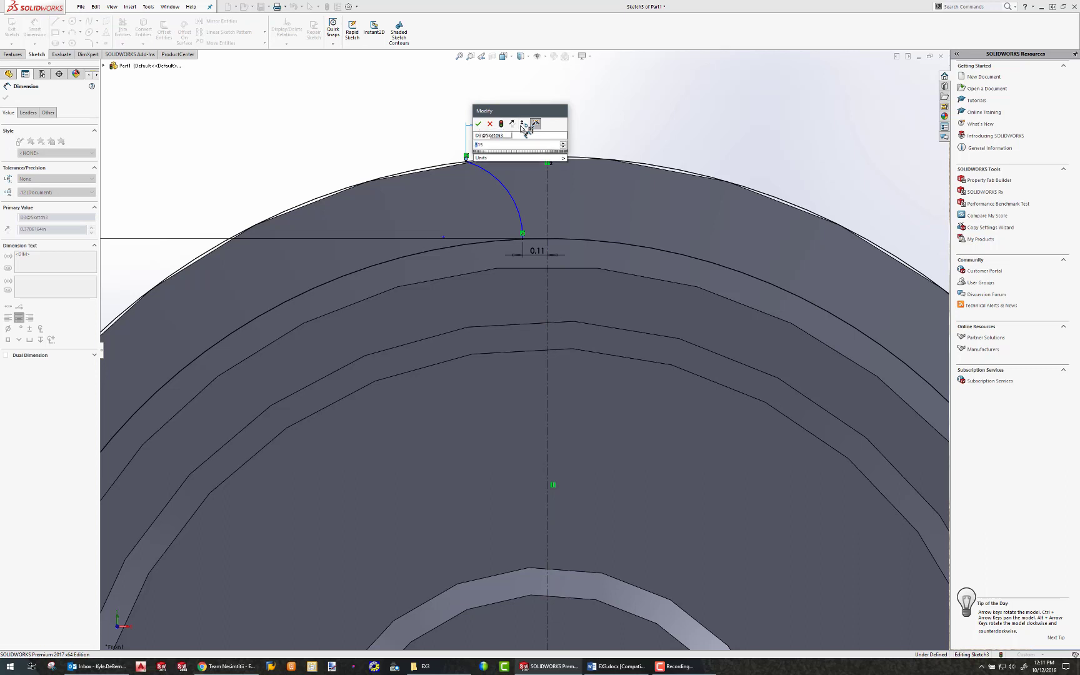
pyautogui.write('/2')
pyautogui.press('Return')
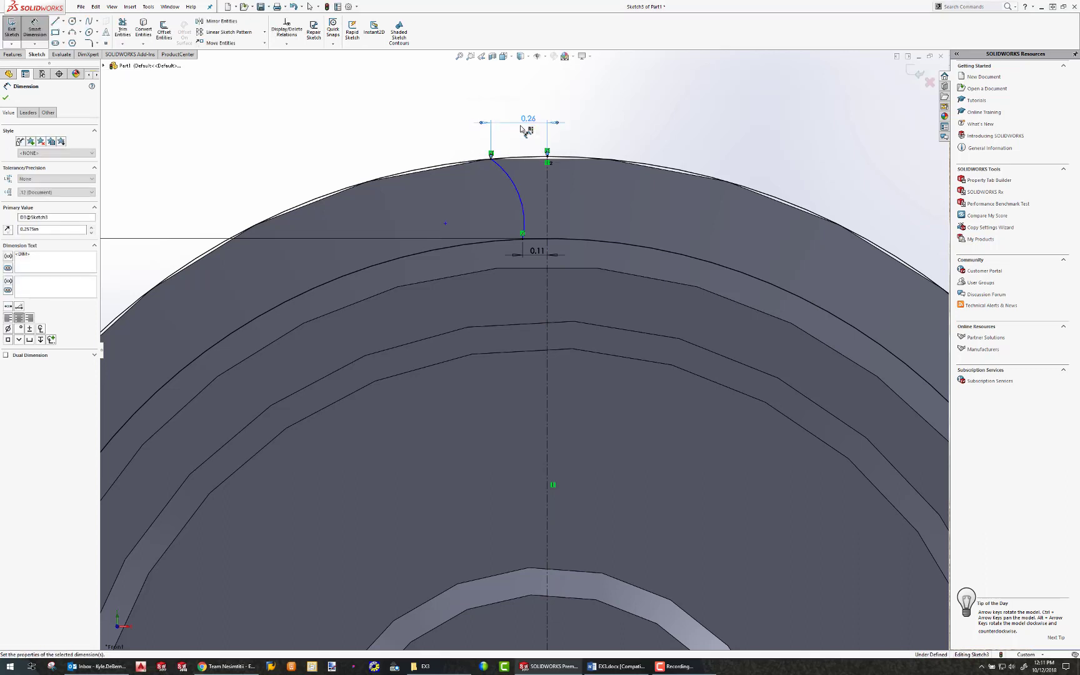
# Step: Dimension the tooth flank arc's radius as .75 in
pyautogui.click(517, 186)
pyautogui.click(484, 204)
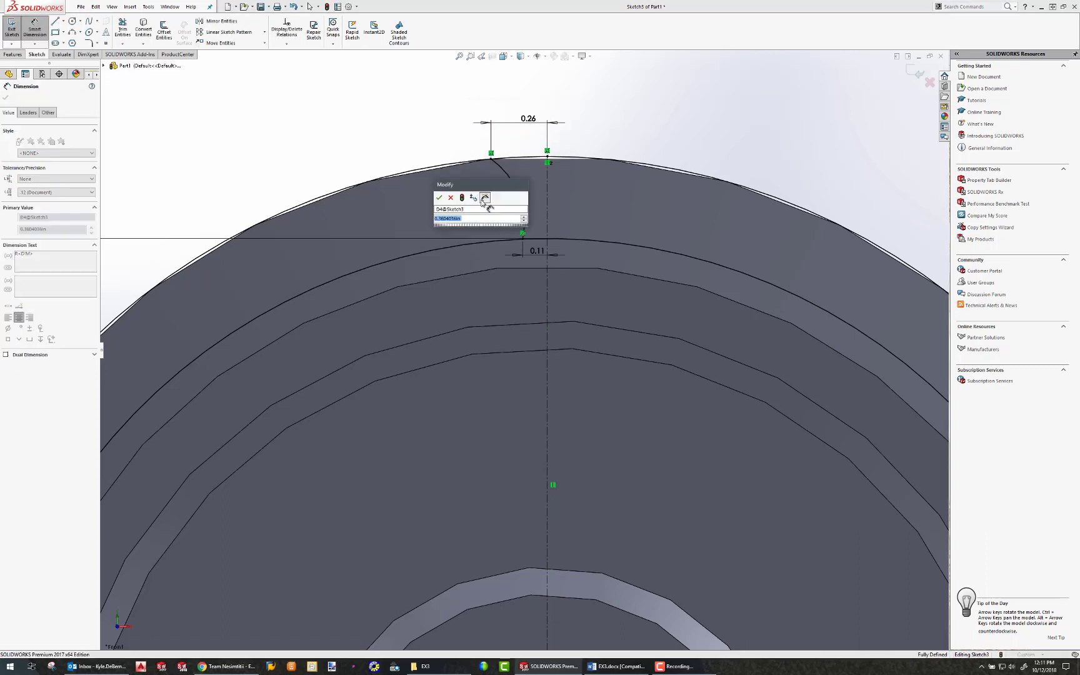
pyautogui.write('.75')
pyautogui.press('Return')
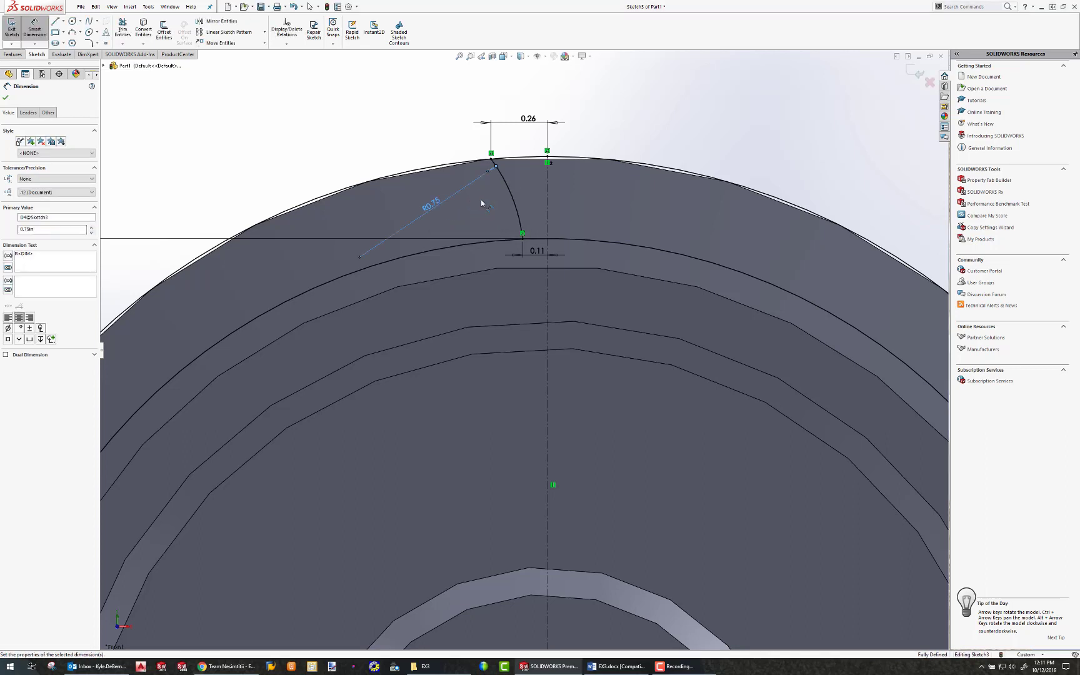
pyautogui.press('Escape')
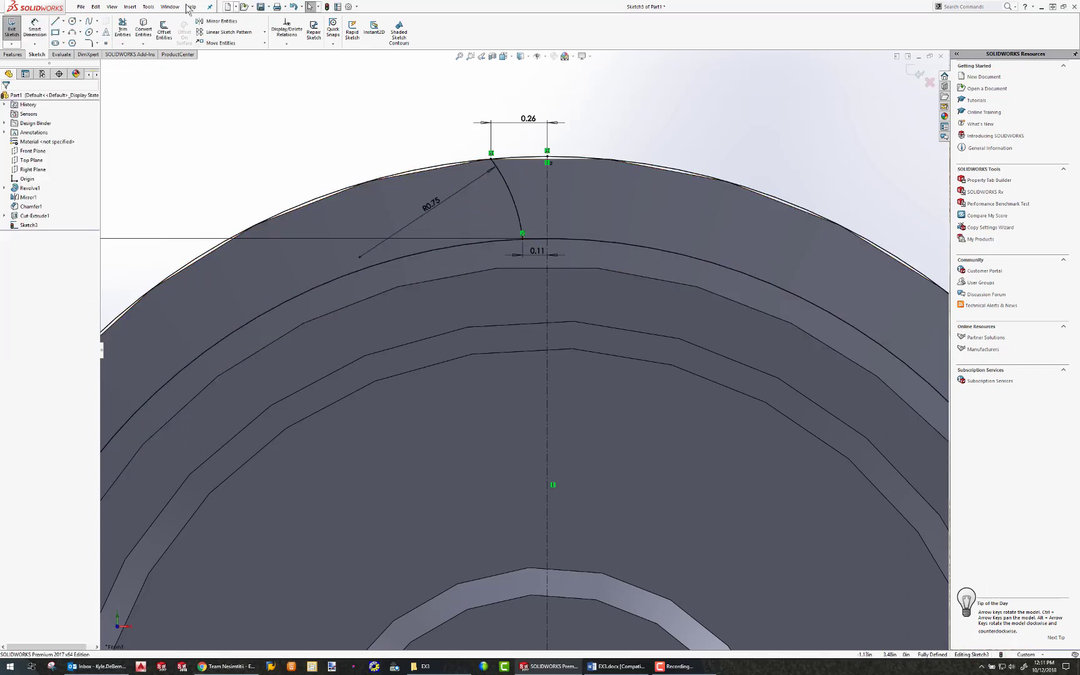
# Step: Trim the outer circle and the 5.25 in circle down to the short segments between the flank arc and the centerline
pyautogui.click(123, 28)
pyautogui.moveTo(423, 159); pyautogui.dragTo(415, 282)
pyautogui.press('Escape')
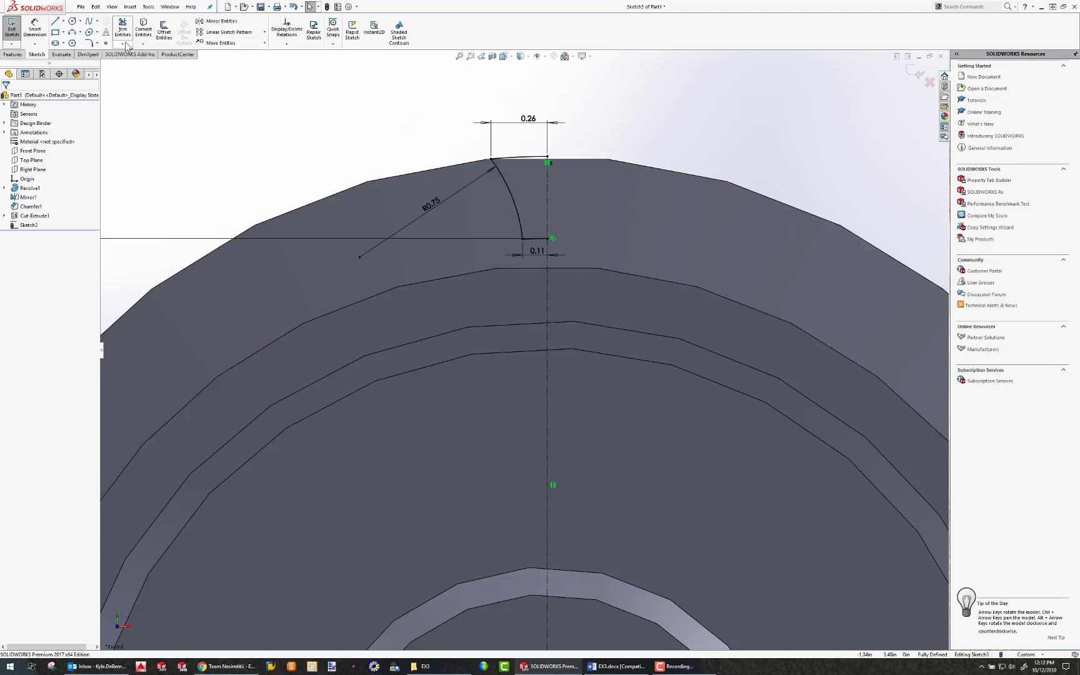
# Step: Mirror the flank arc and the two short circle segments about the vertical centerline to close the tooth gap profile
pyautogui.click(231, 23)
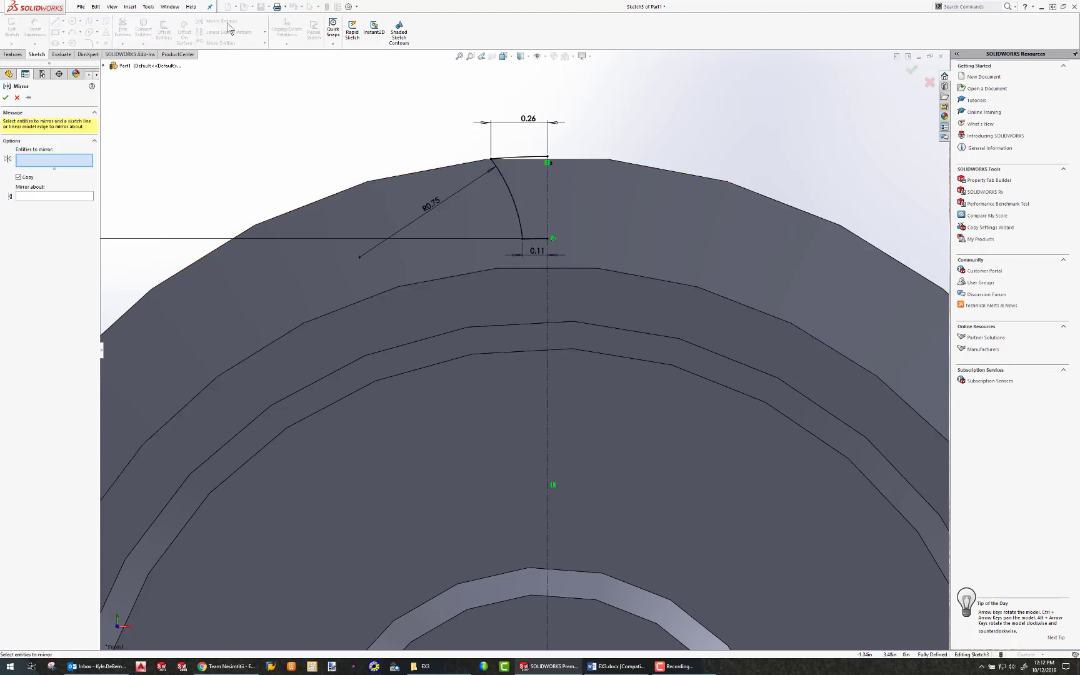
pyautogui.click(515, 160)
pyautogui.click(505, 178)
pyautogui.click(532, 239)
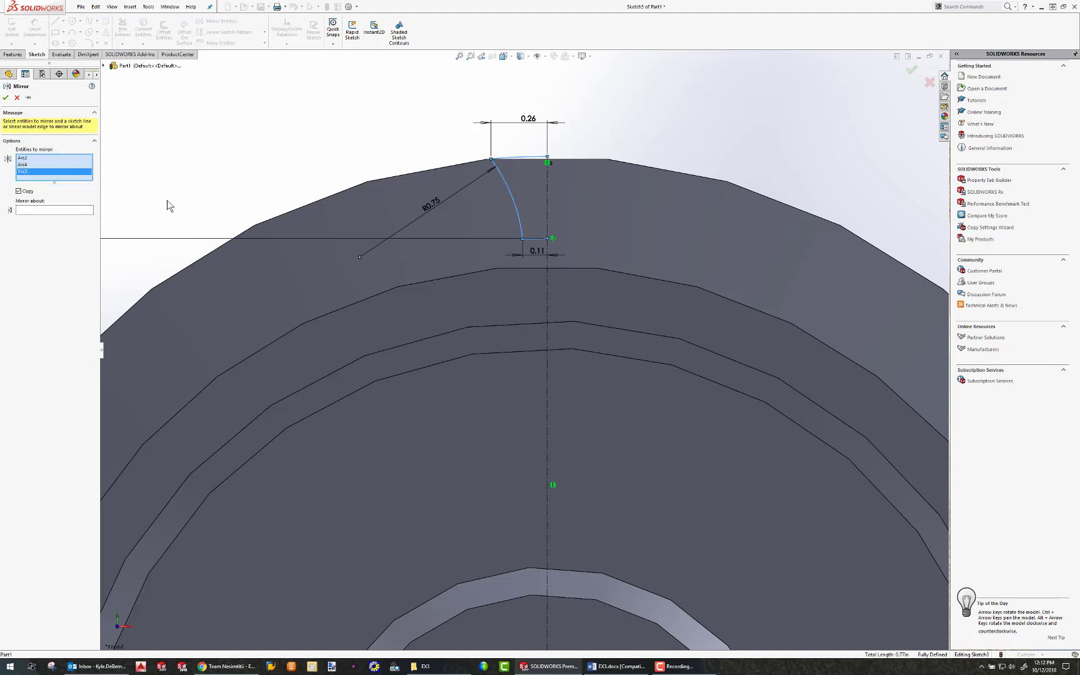
pyautogui.click(27, 211)
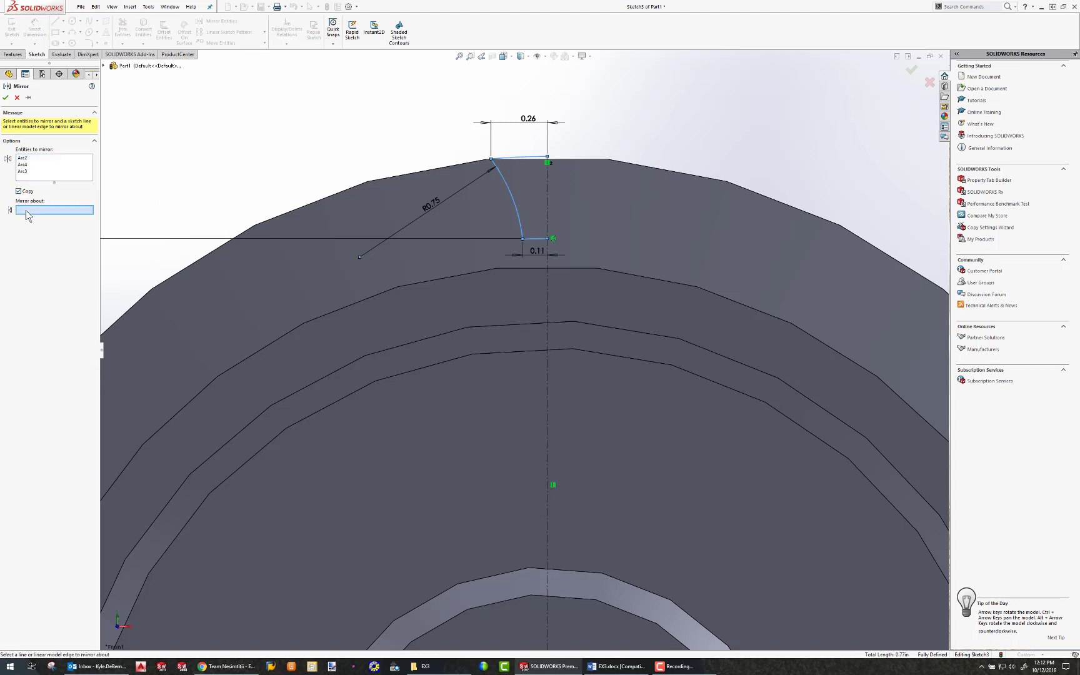
pyautogui.click(547, 186)
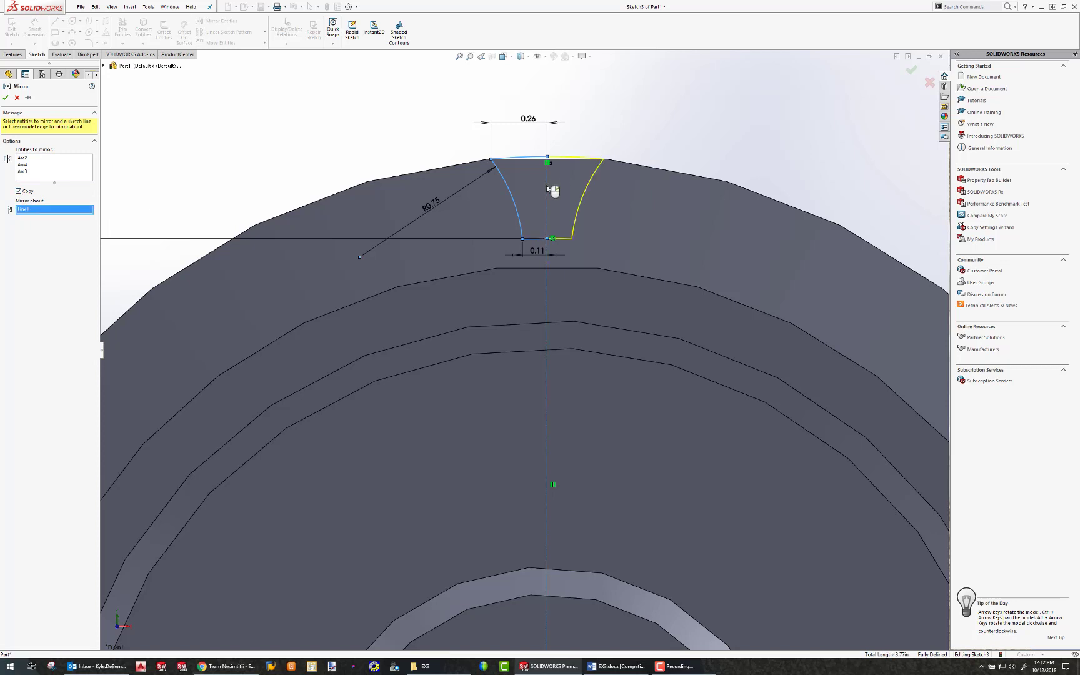
pyautogui.click(5, 98)
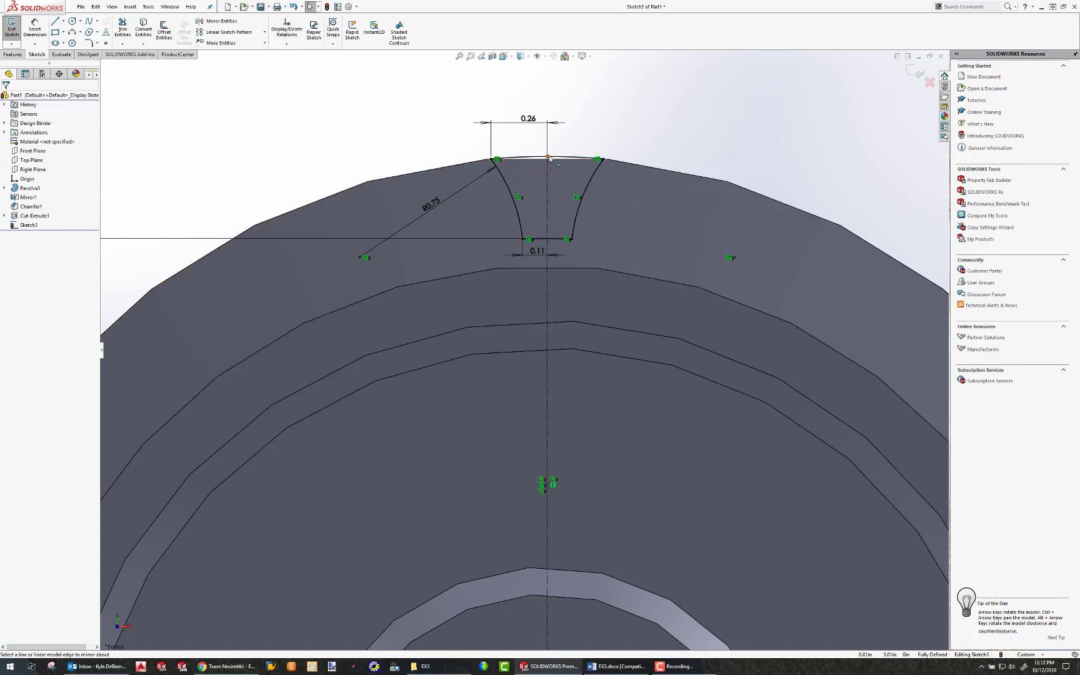
# Step: Extend the centerline's upper end beyond the outer arc and cut the tooth gap profile with Extruded Cut set to Through All - Both
pyautogui.moveTo(547, 157); pyautogui.dragTo(547, 97)
pyautogui.press('Escape')
pyautogui.click(13, 55)
pyautogui.click(128, 30)
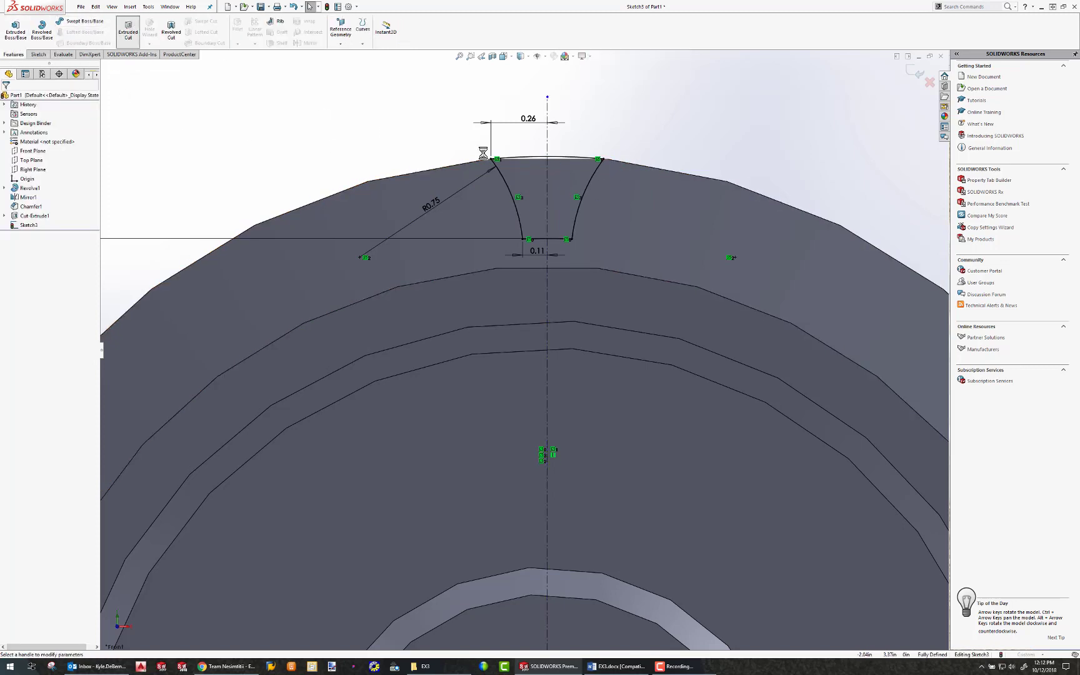
pyautogui.click(41, 150)
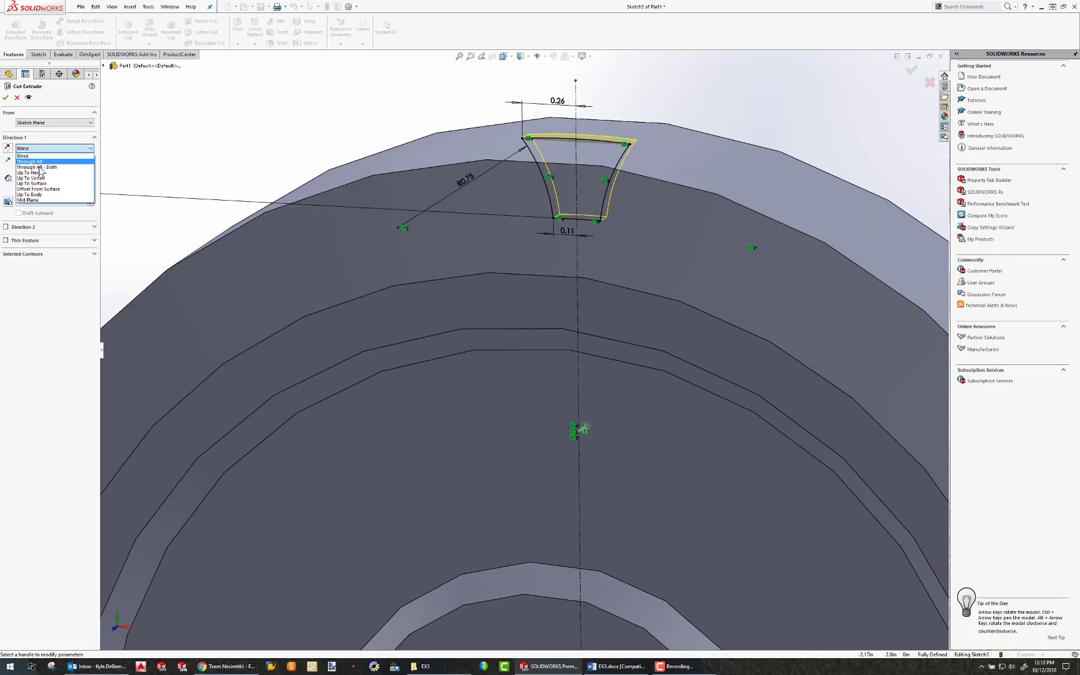
pyautogui.click(38, 171)
pyautogui.moveTo(337, 188)
pyautogui.mouseDown(button='middle')
pyautogui.moveTo(391, 165)
pyautogui.moveTo(403, 174)
pyautogui.mouseUp(button='middle')
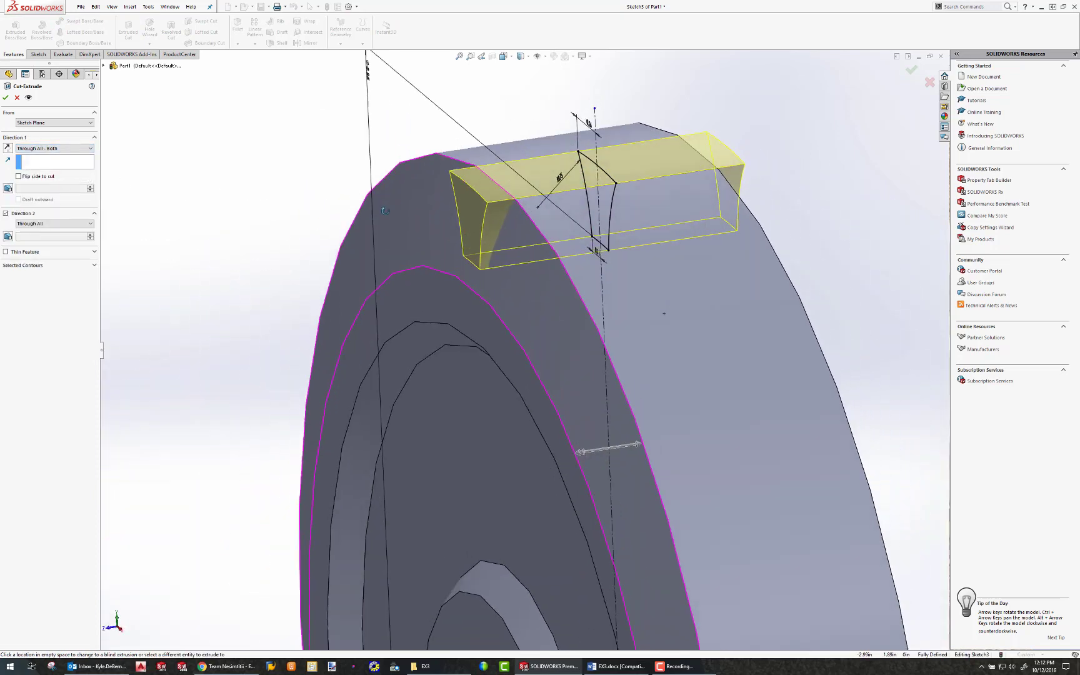
pyautogui.press('Return')
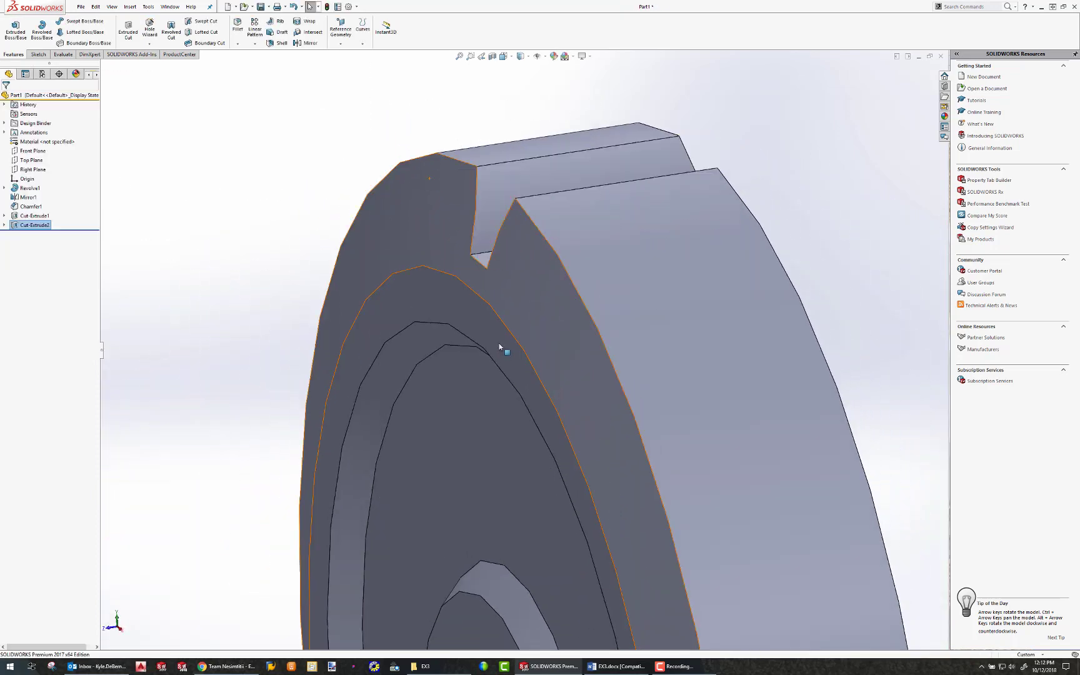
# Step: Check Detail B in the Word document, and fillet the two bottom edges of the tooth gap with a 0.03 in radius
pyautogui.middleClick(489, 316)
pyautogui.moveTo(489, 316); pyautogui.dragTo(604, 290, button='middle')
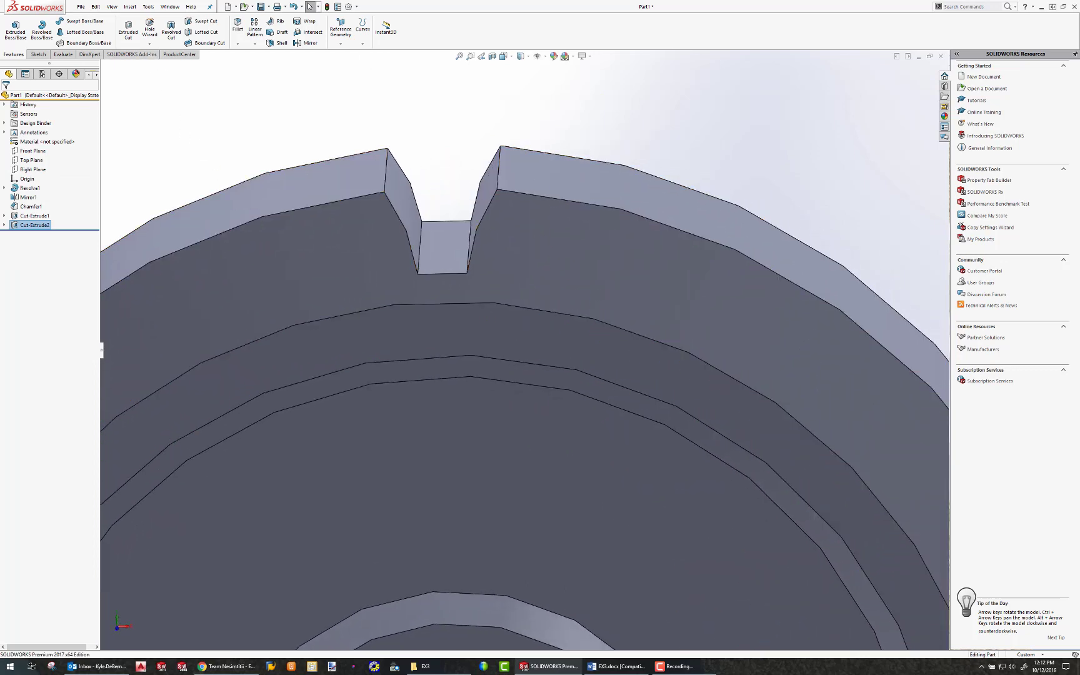
pyautogui.hotkey('alt', 'Tab')
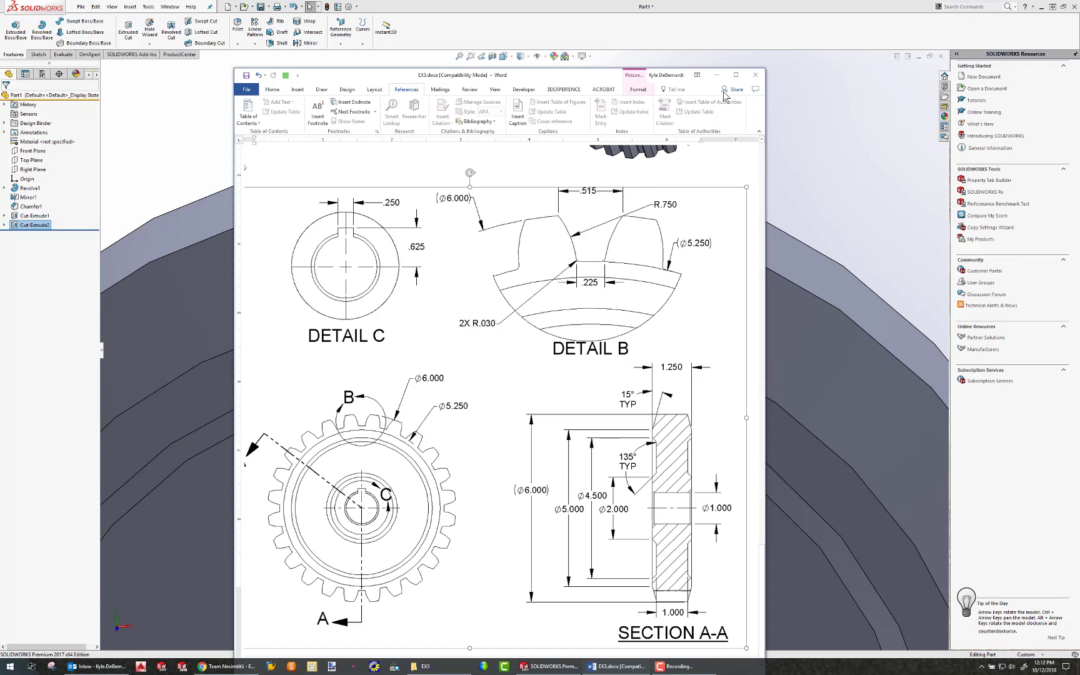
pyautogui.click(717, 75)
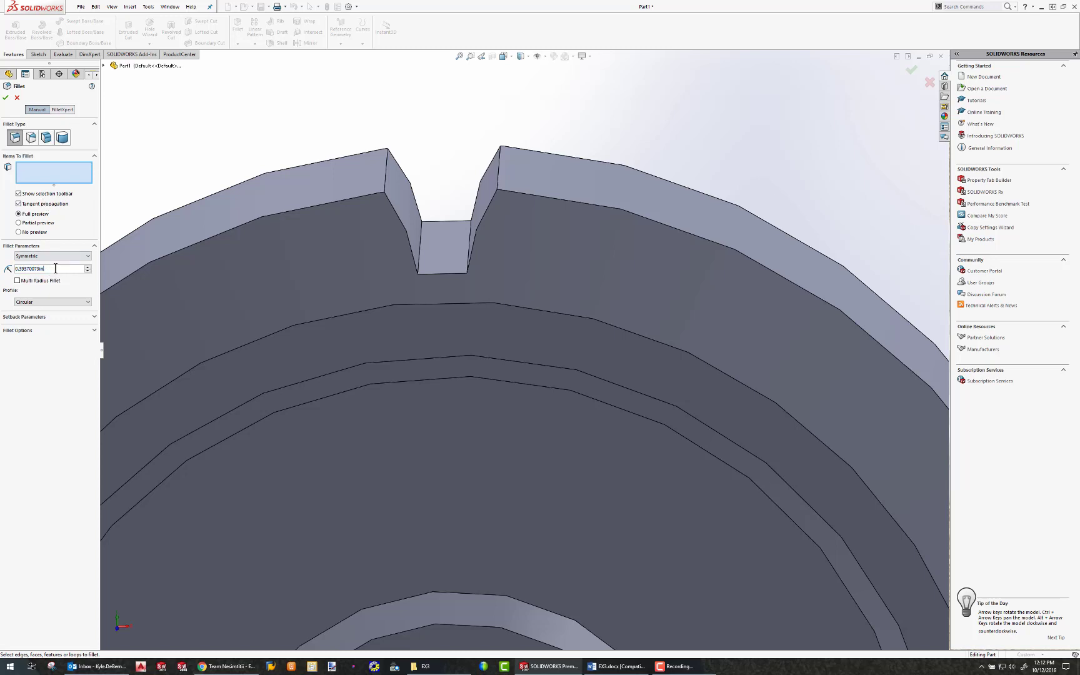
pyautogui.write('0.03')
pyautogui.press('Return')
pyautogui.click(420, 245)
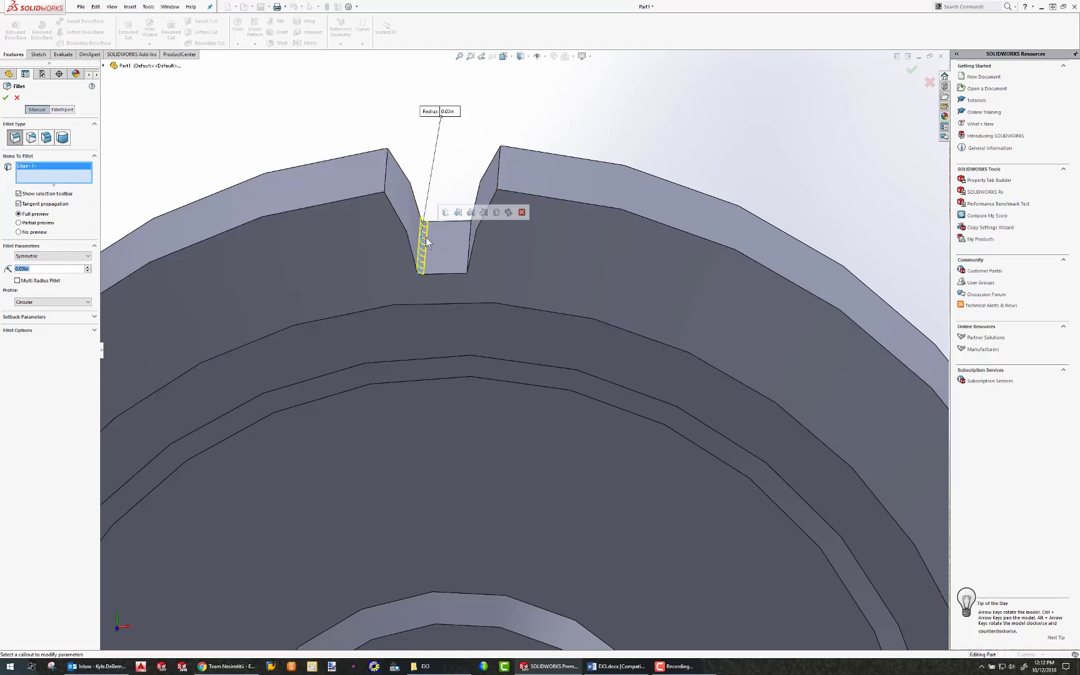
pyautogui.click(470, 244)
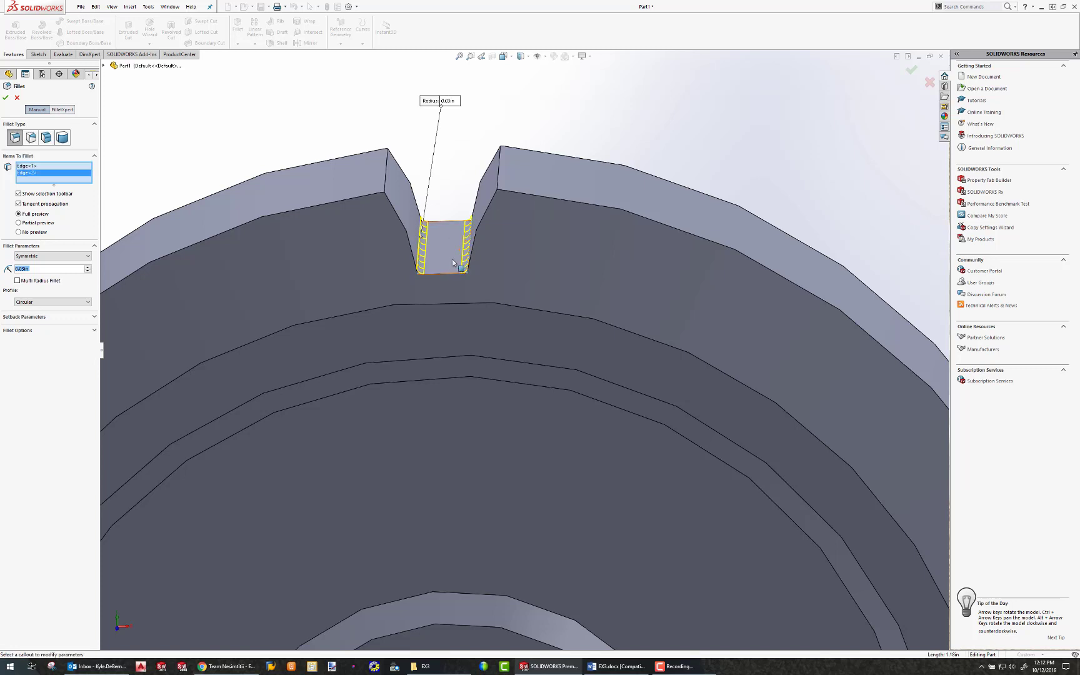
pyautogui.moveTo(470, 244); pyautogui.dragTo(437, 245, button='middle')
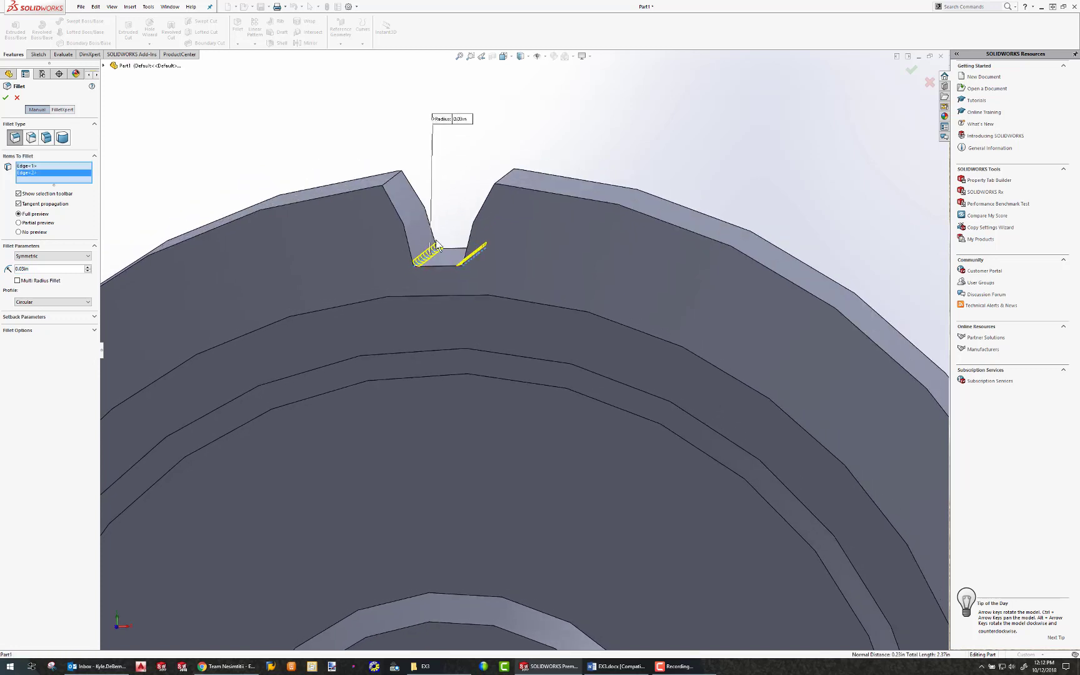
pyautogui.click(7, 100)
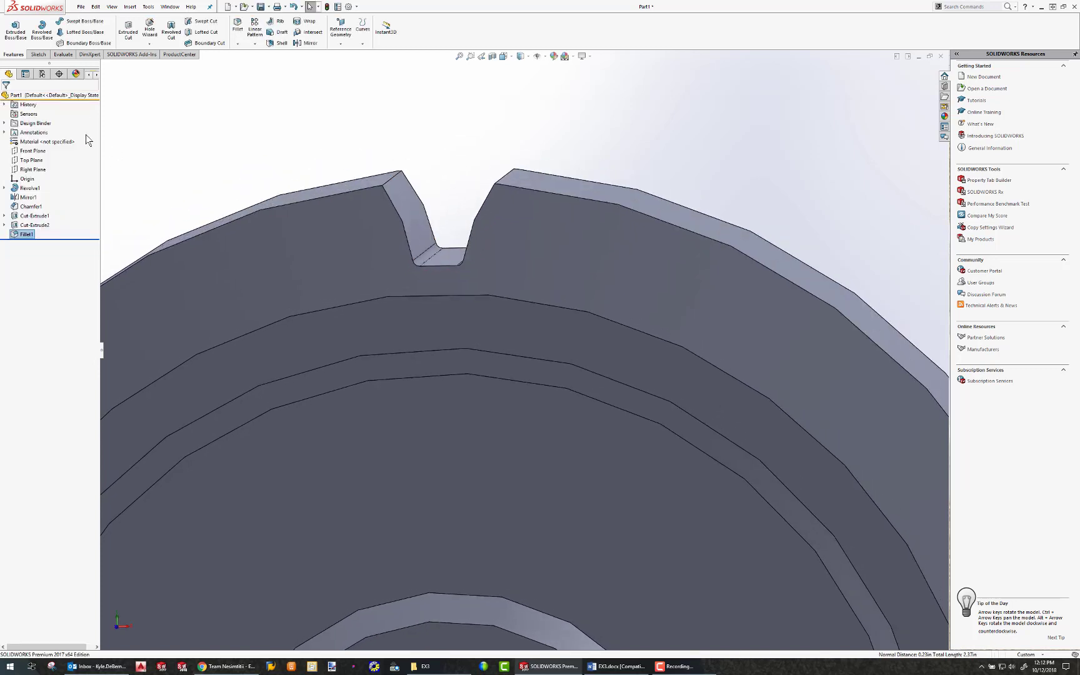
# Step: Start a Circular Pattern with the root fillet and the tooth gap cut as the features to repeat
pyautogui.click(255, 45)
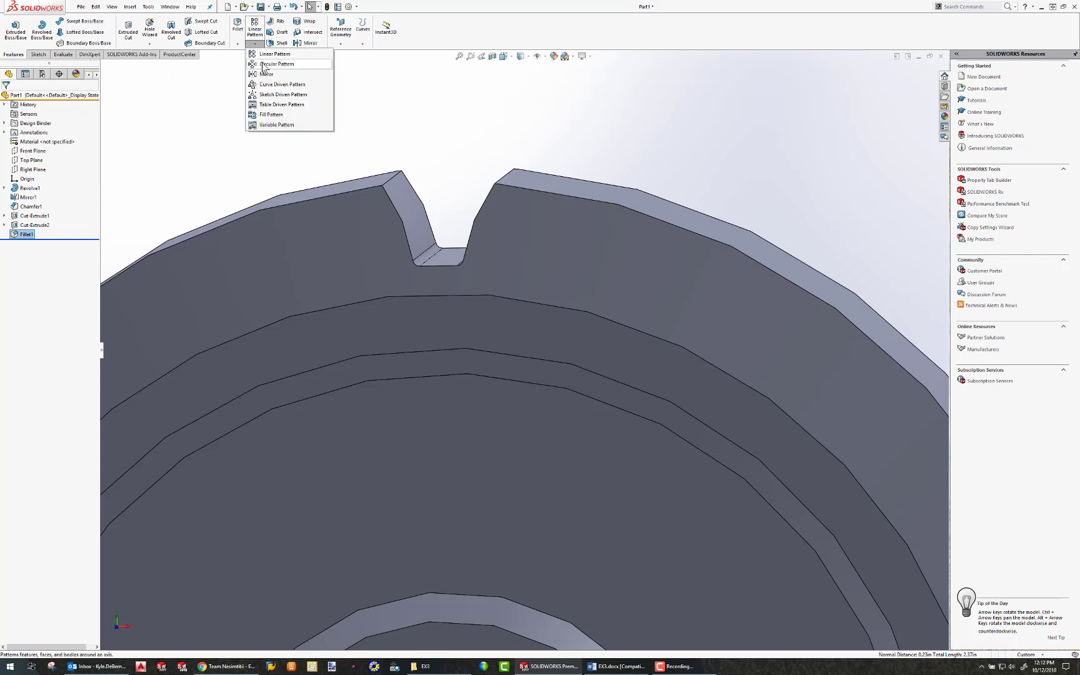
pyautogui.click(275, 64)
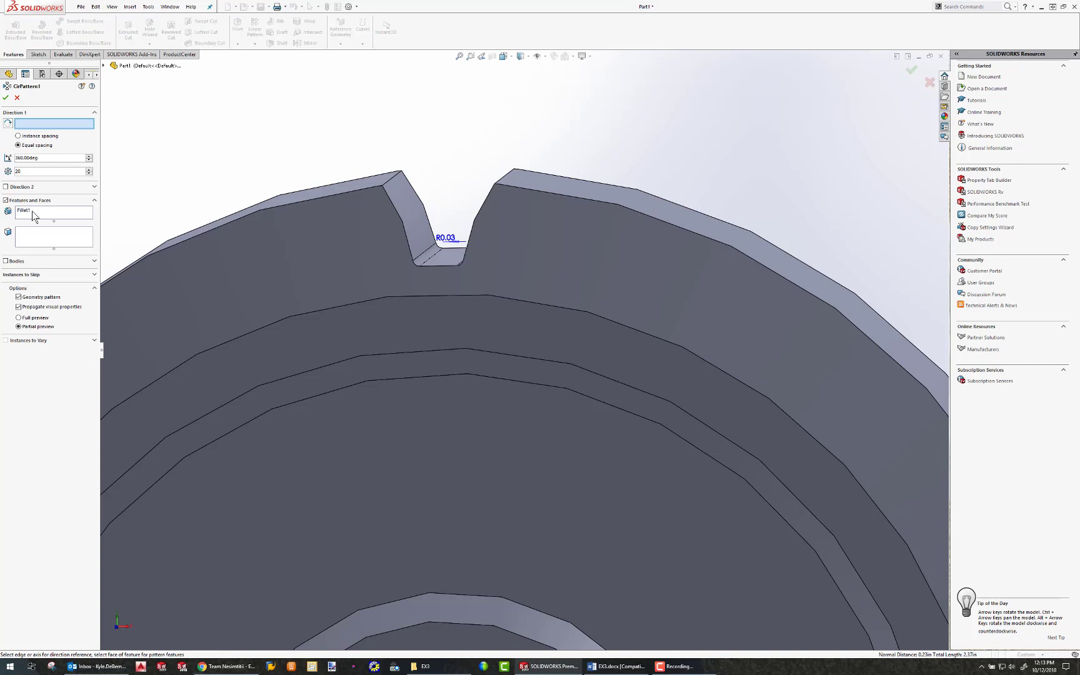
pyautogui.click(439, 229)
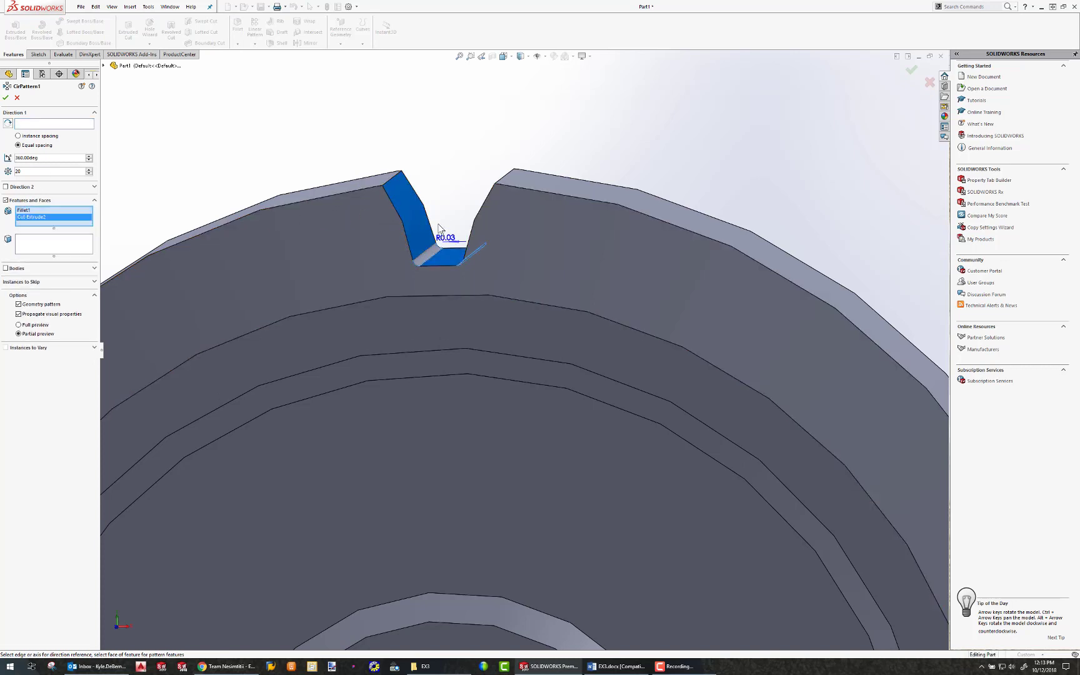
pyautogui.click(29, 212)
pyautogui.click(30, 218)
pyautogui.scroll(-4, 363, 311)
pyautogui.scroll(4, 370, 319)
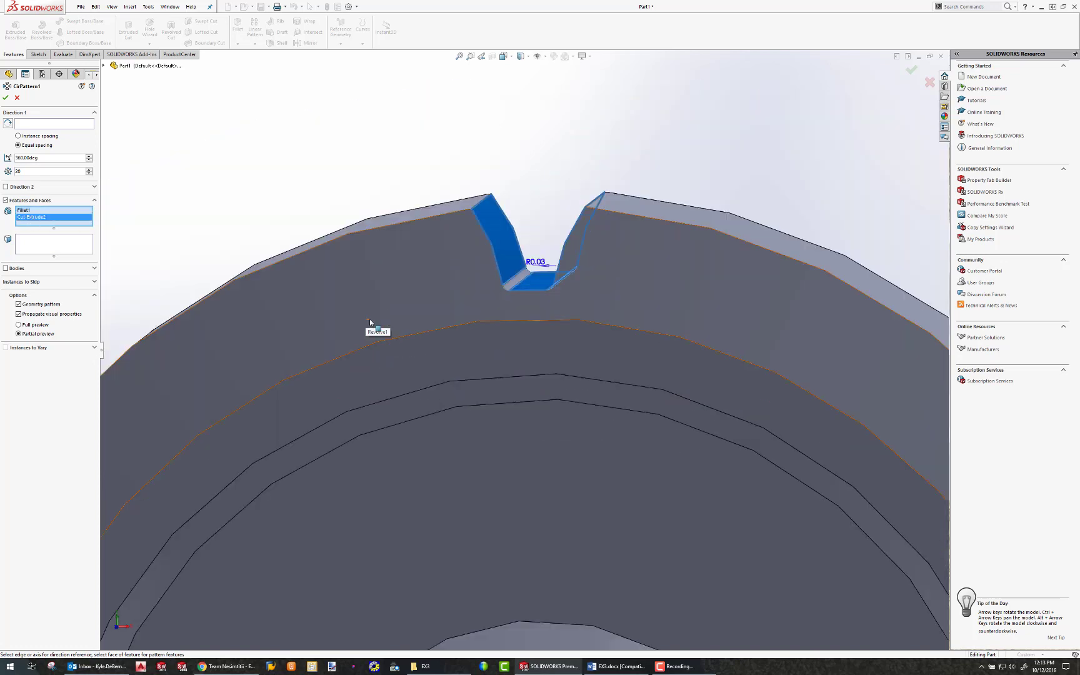
# Step: Set the circular pattern to 24 instances and use the bore's cylindrical face as its rotation axis
pyautogui.scroll(4, 370, 323)
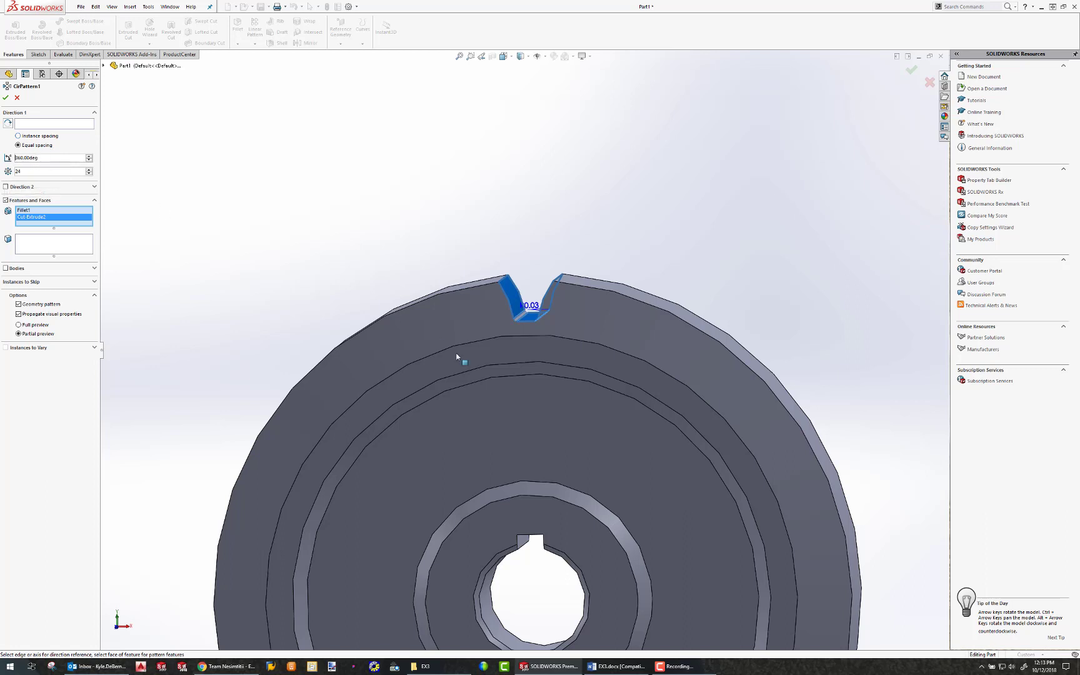
pyautogui.scroll(-2, 446, 361)
pyautogui.scroll(3, 446, 362)
pyautogui.click(38, 127)
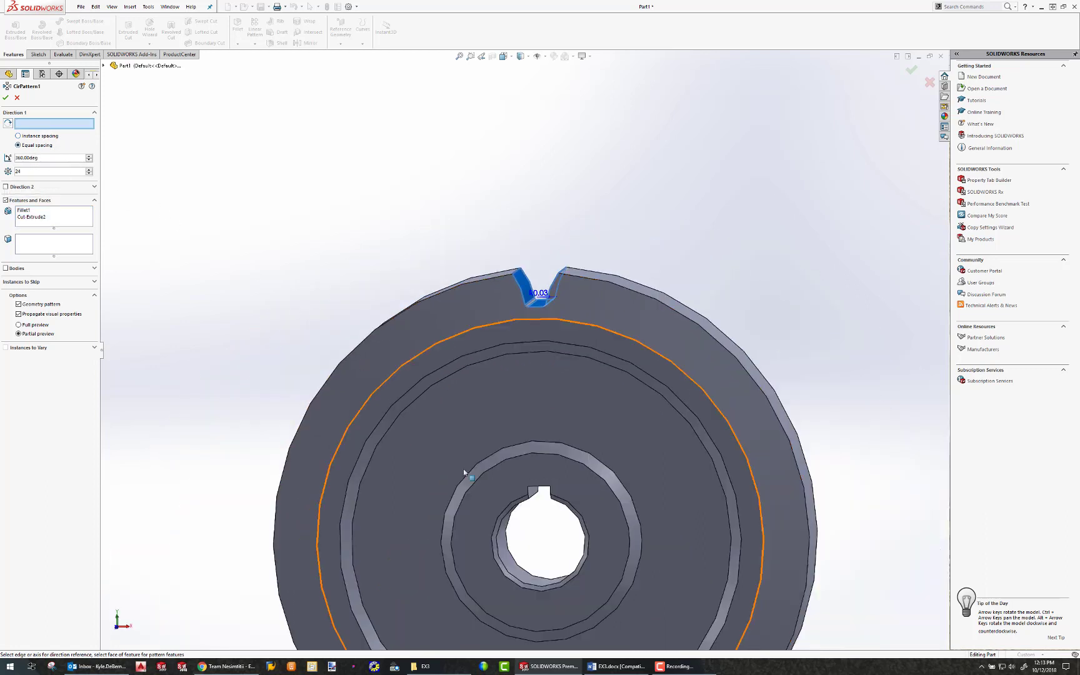
pyautogui.moveTo(549, 486); pyautogui.dragTo(523, 502, button='middle')
pyautogui.click(519, 555)
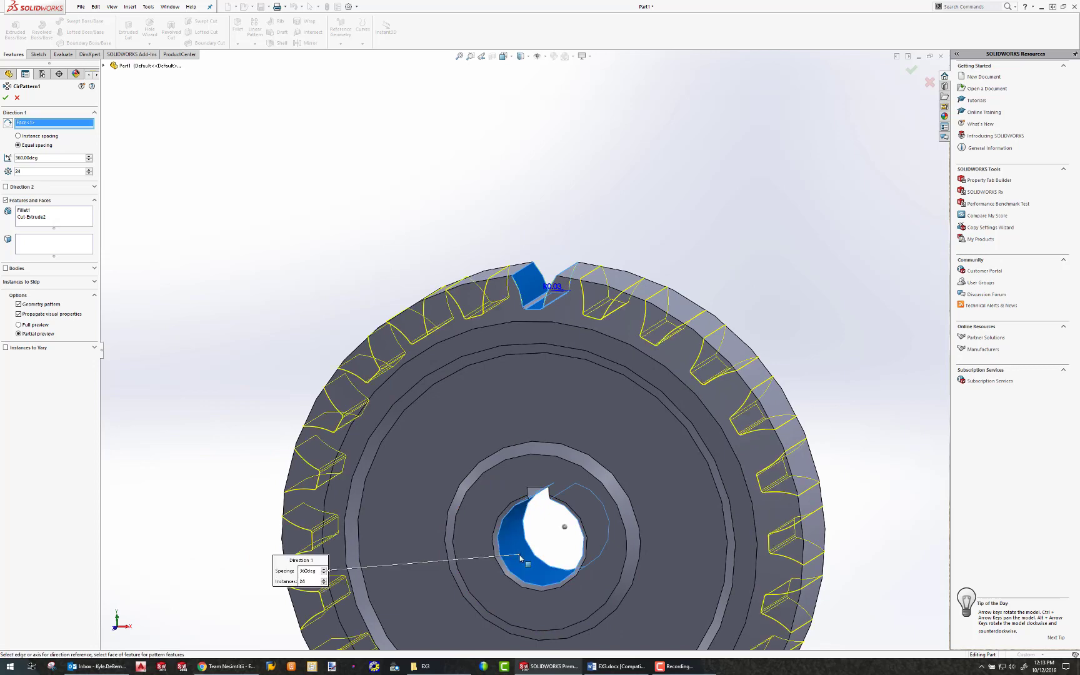
pyautogui.moveTo(519, 554); pyautogui.dragTo(541, 586, button='middle')
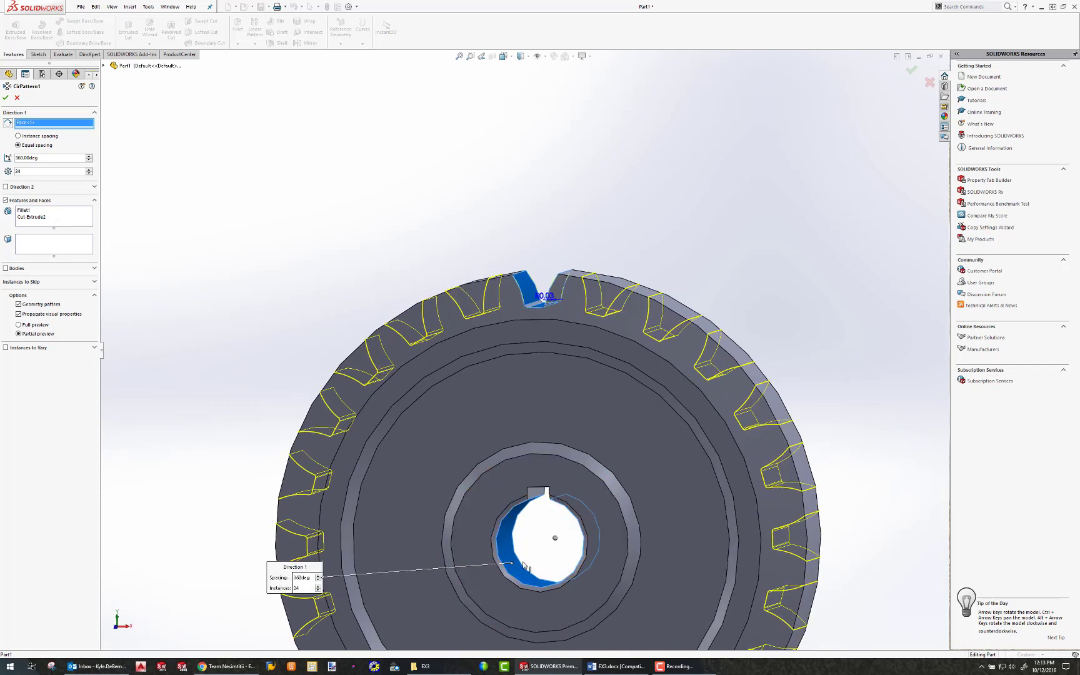
pyautogui.scroll(-1, 531, 530)
pyautogui.moveTo(531, 530); pyautogui.dragTo(544, 518, button='middle')
pyautogui.scroll(3, 544, 514)
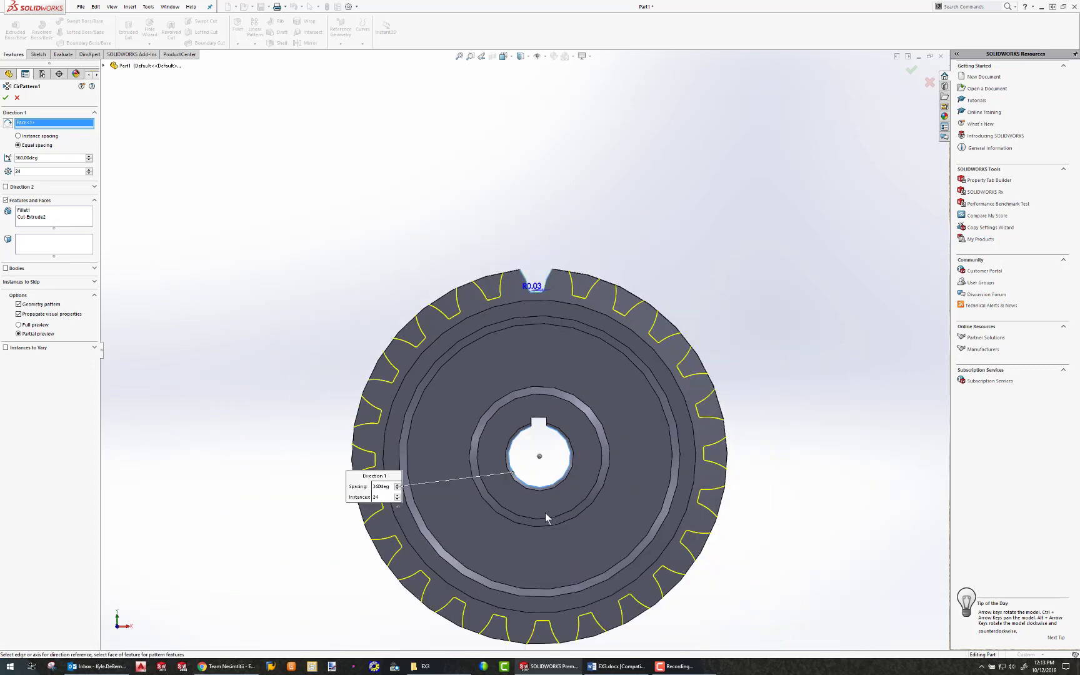